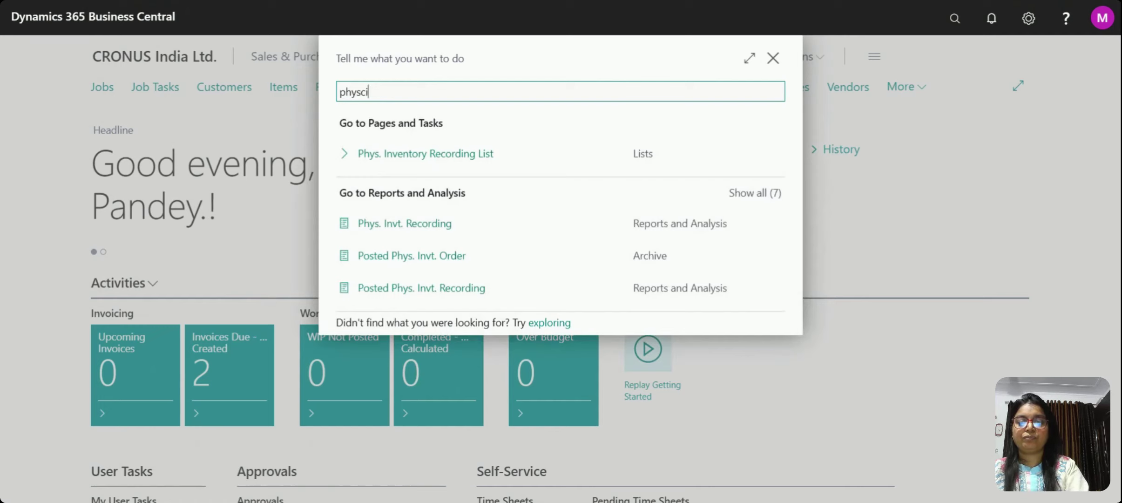
Search for "physical" and open the Physical Inventory Journals page
key(BackSpace)
key(BackSpace)
text(ic)
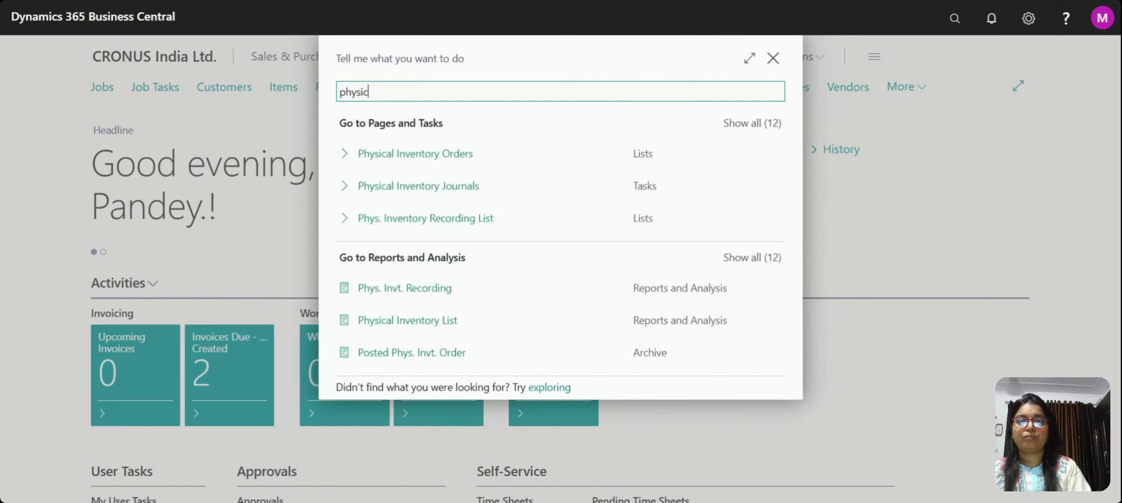
text(al)
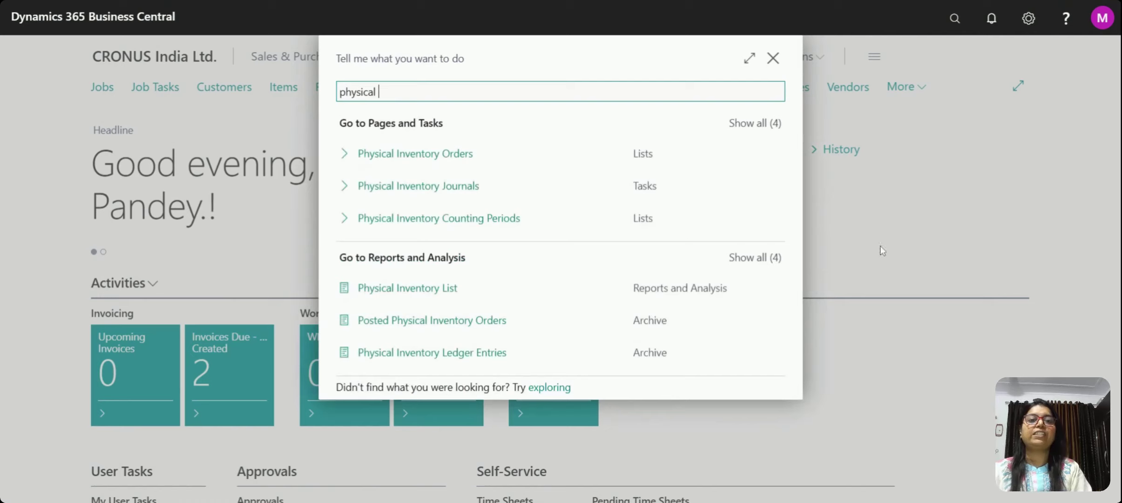
click(547, 195)
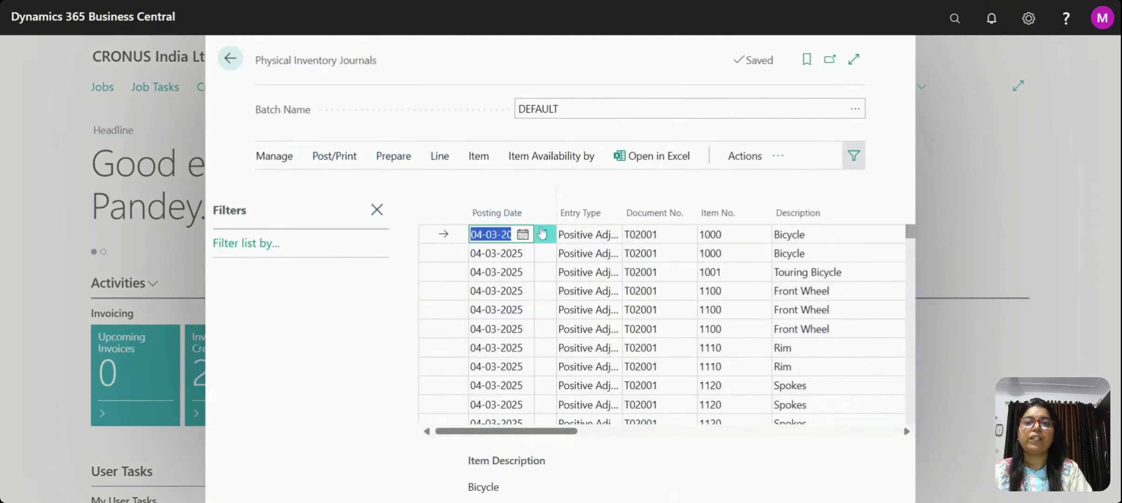
Close the filter pane of the physical inventory journal to show more line columns
click(545, 235)
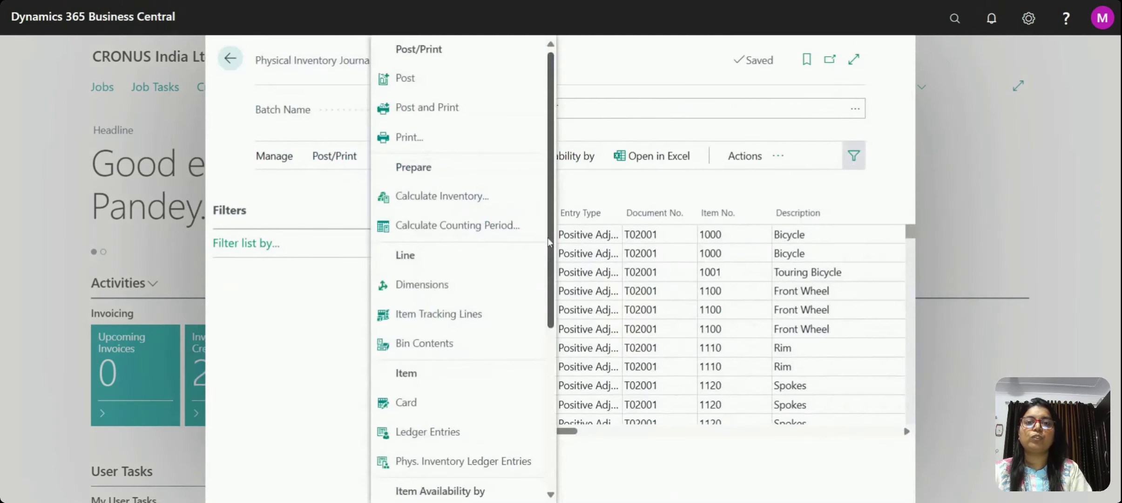
click(596, 125)
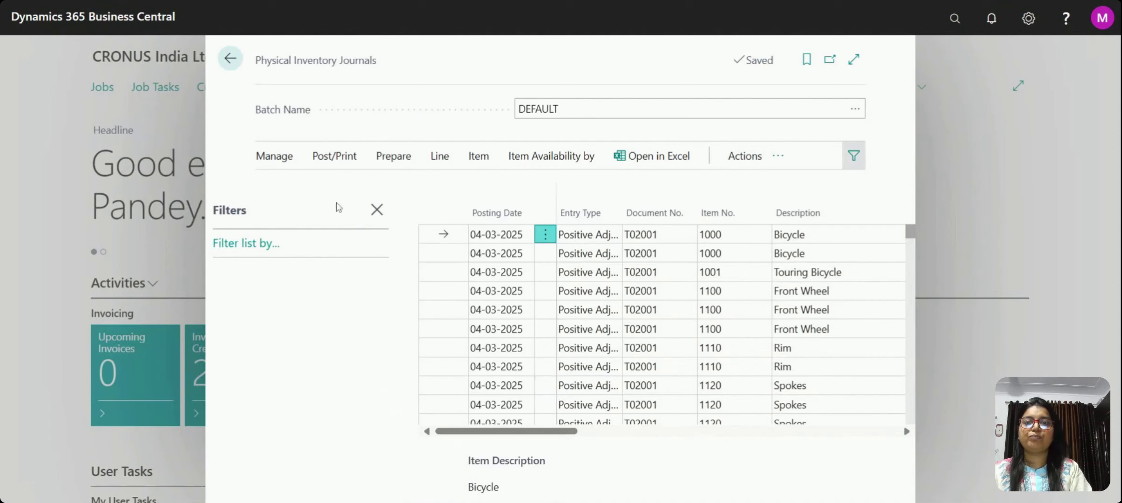
click(376, 216)
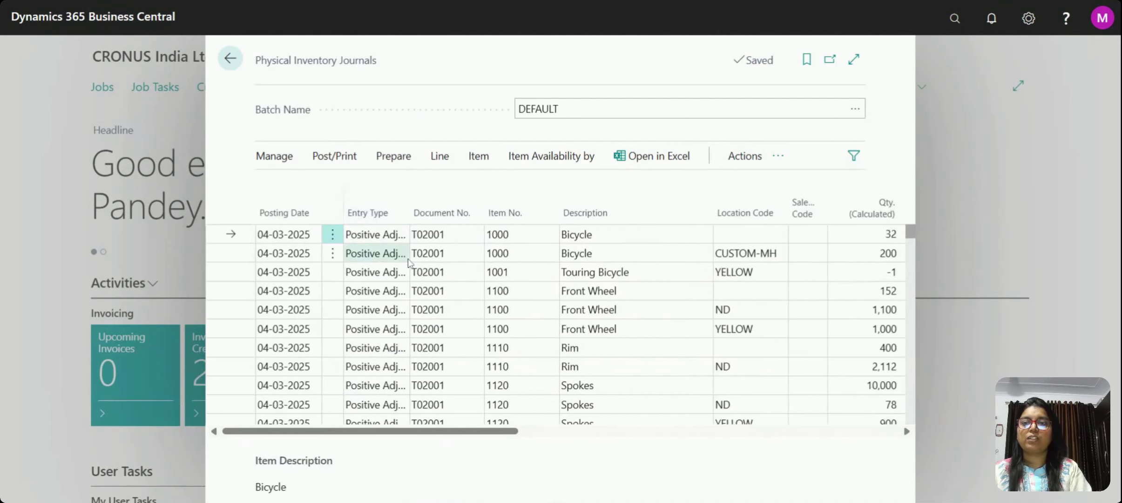
click(332, 235)
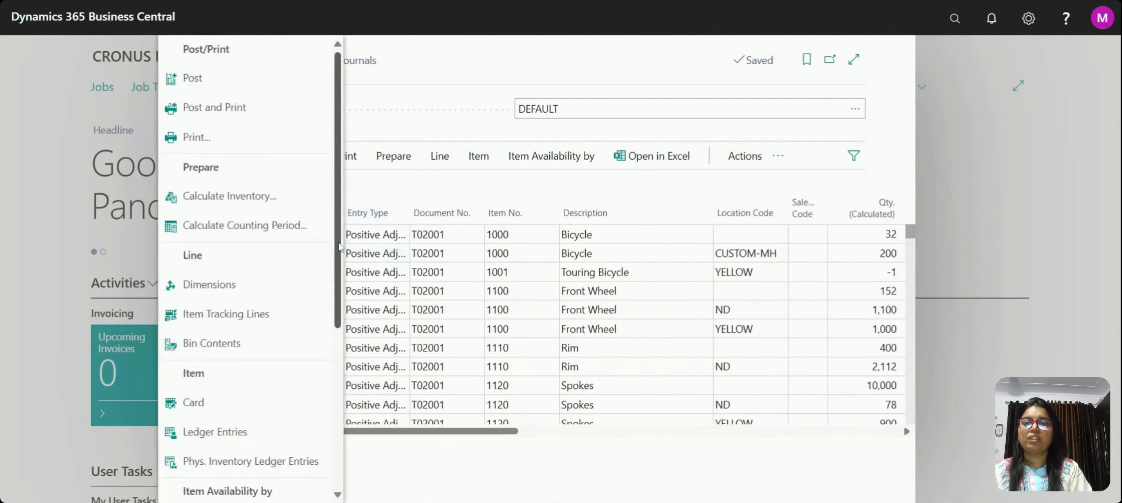
click(421, 182)
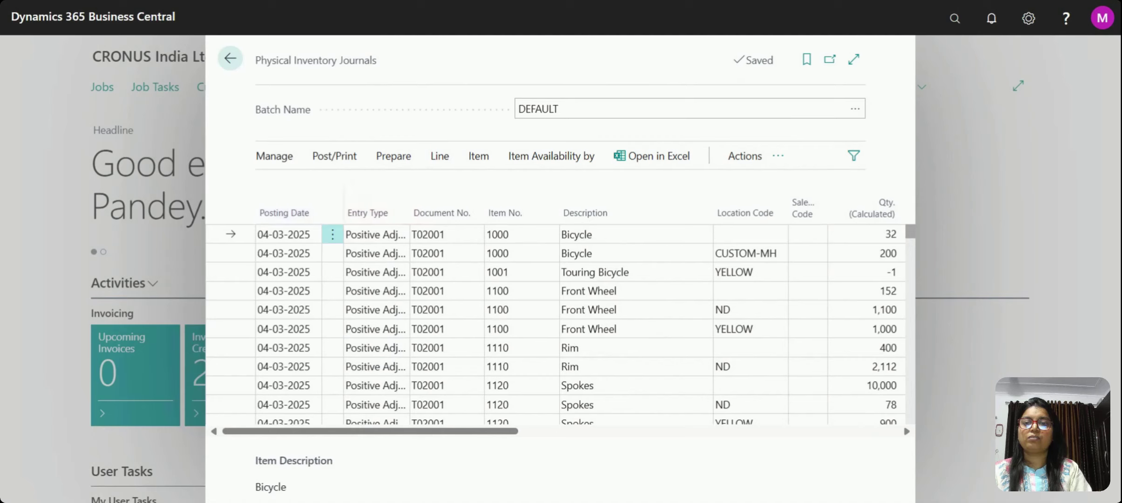
Select all existing lines of the DEFAULT journal batch and delete them
click(333, 236)
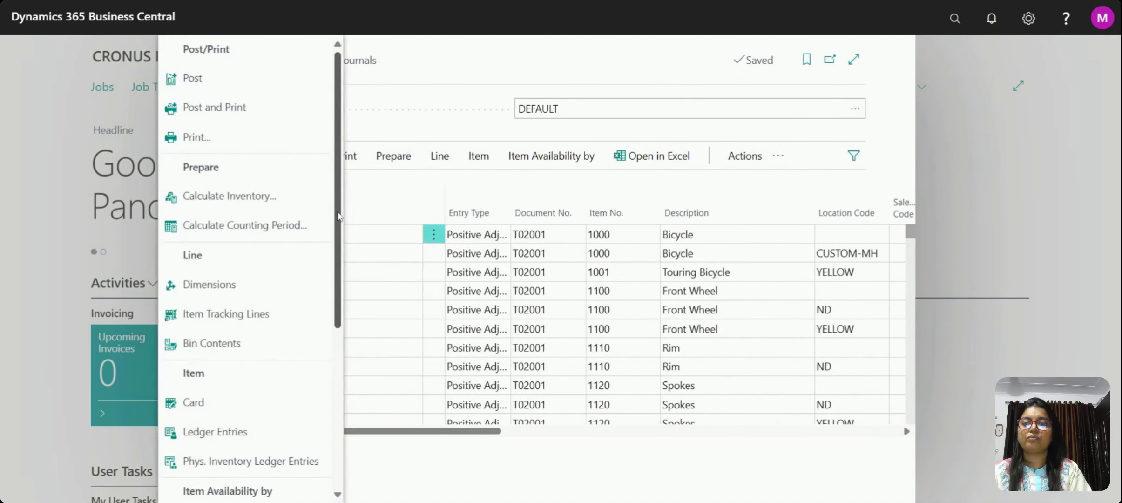
drag(339, 225, 340, 409)
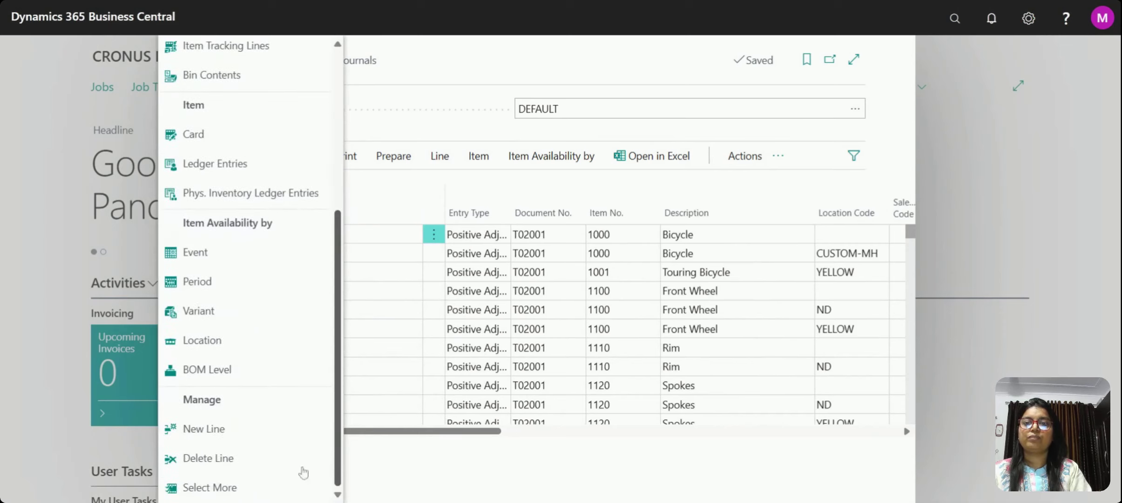
click(259, 496)
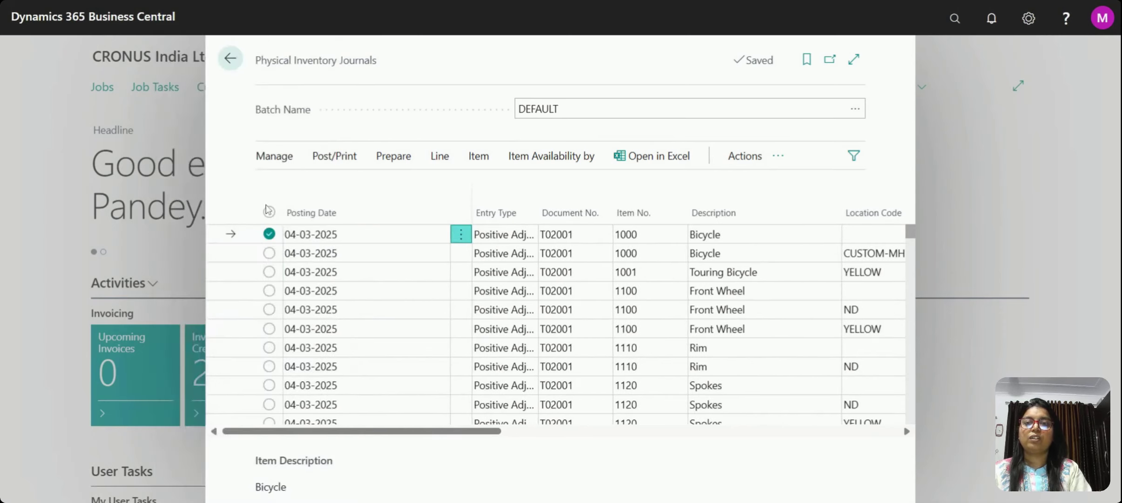
click(273, 213)
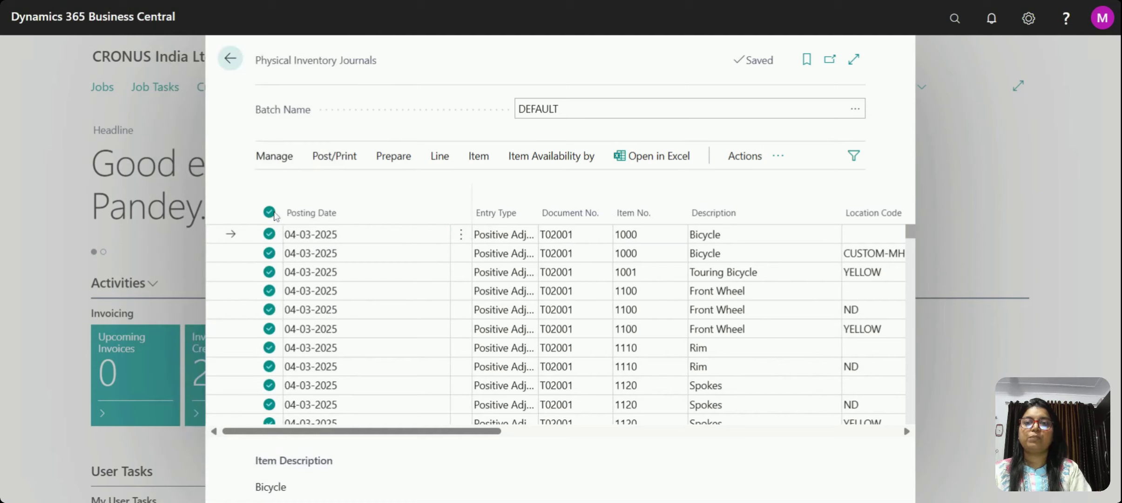
click(286, 161)
click(295, 185)
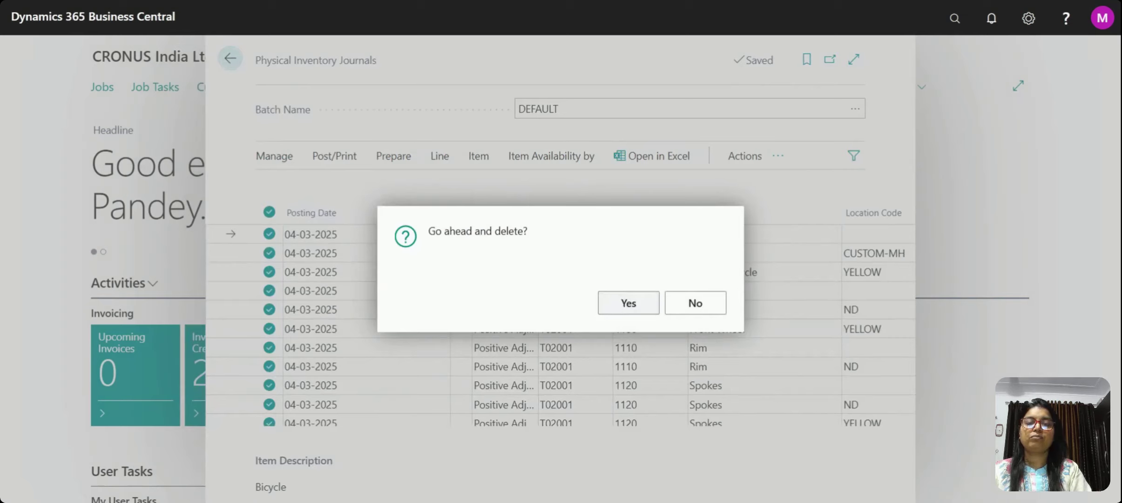
click(628, 303)
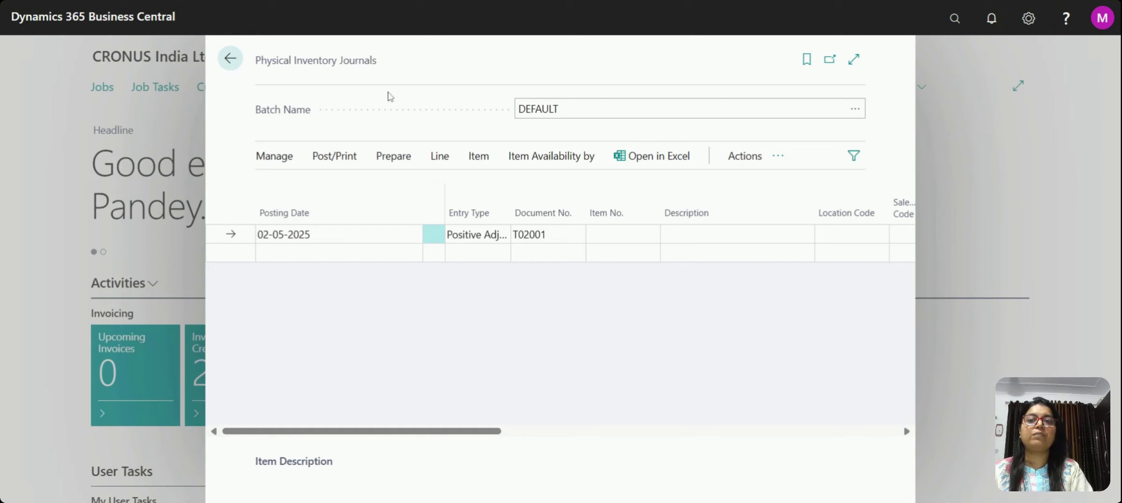
Open the Calculate Inventory function for the journal and review its posting date, document number and item inclusion options
click(393, 168)
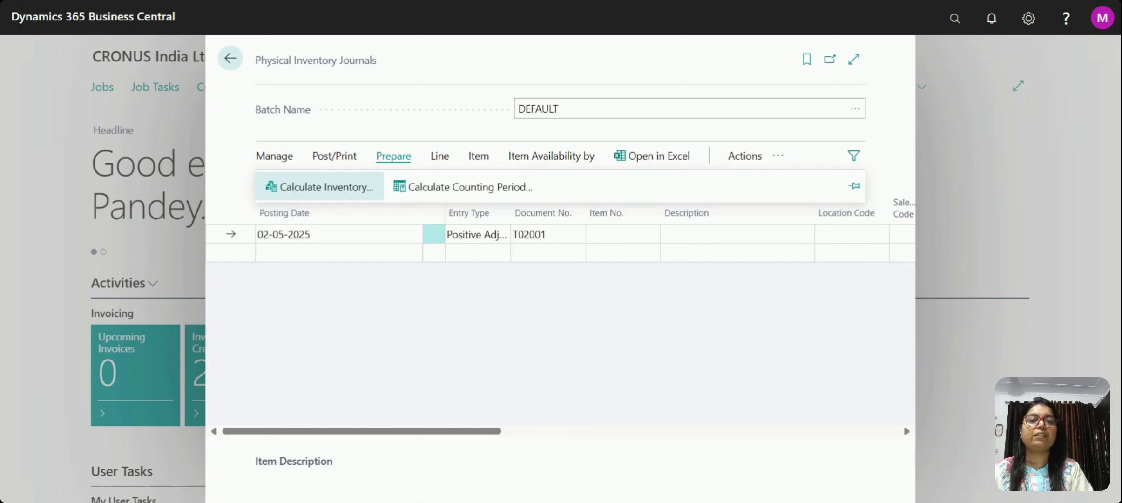
click(747, 158)
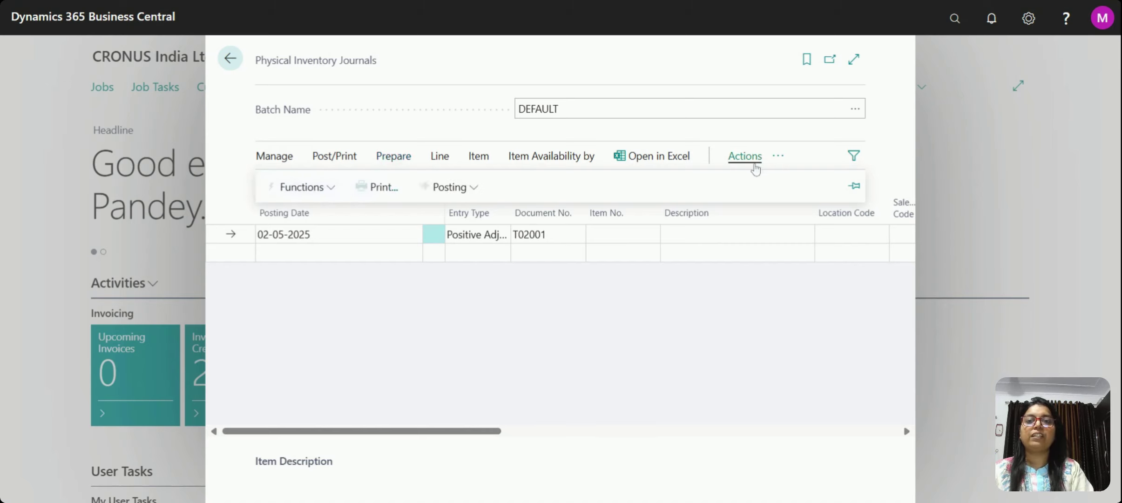
click(332, 188)
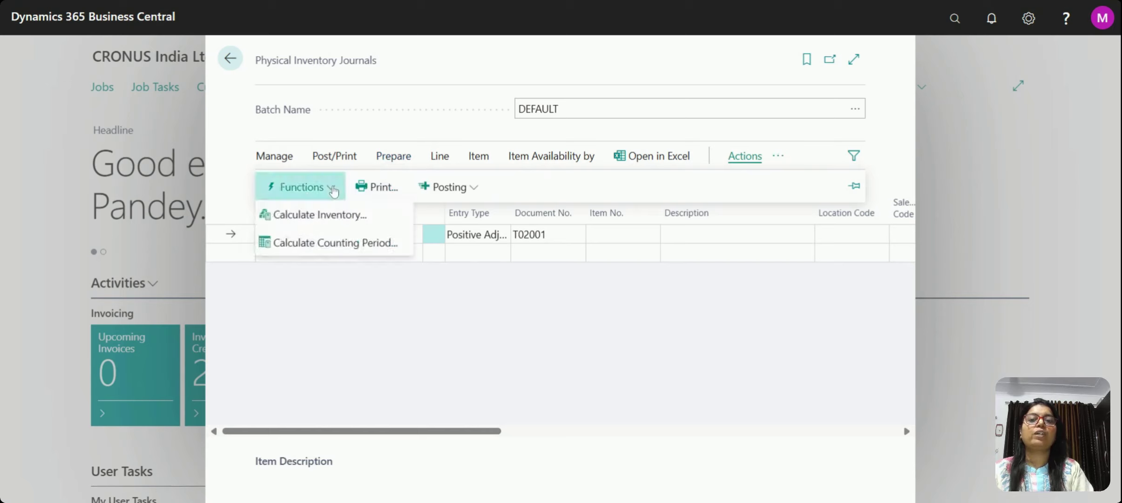
click(328, 220)
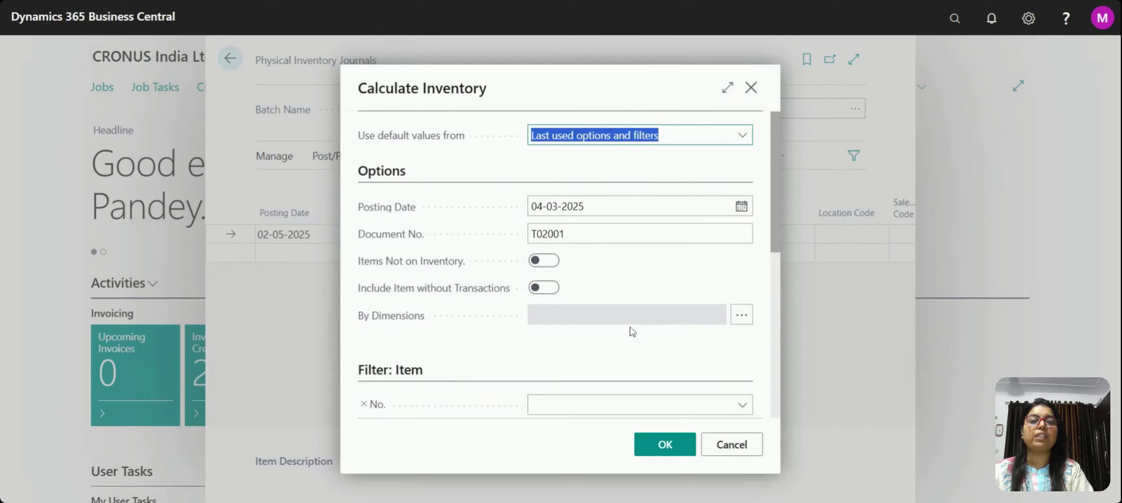
click(645, 206)
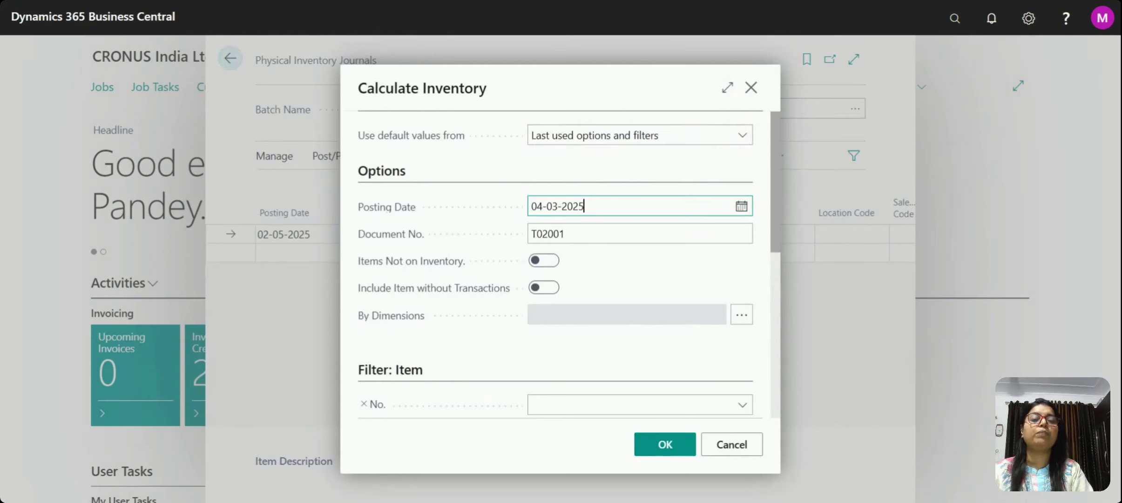
click(626, 233)
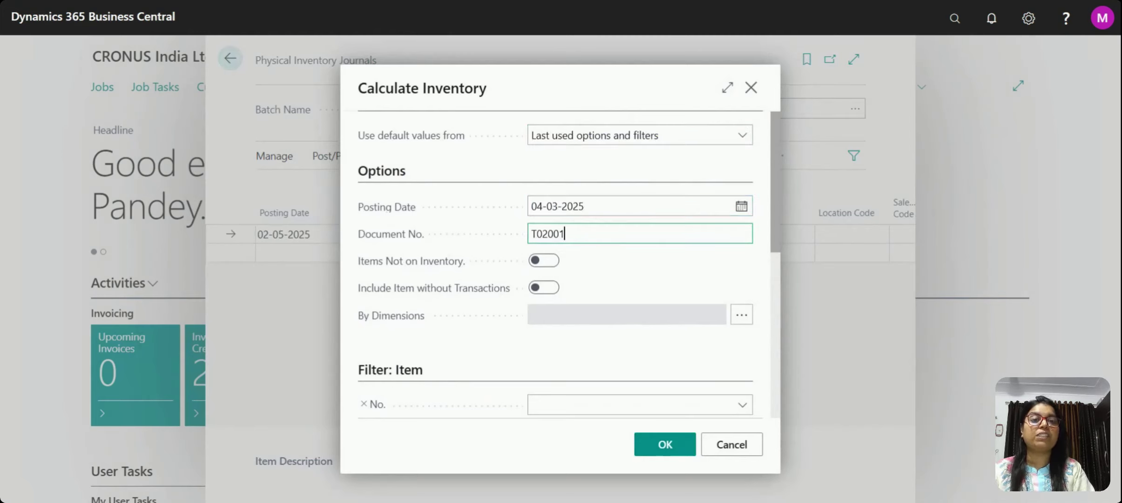
key(ctrl+a)
scroll(776, 256, down, 2)
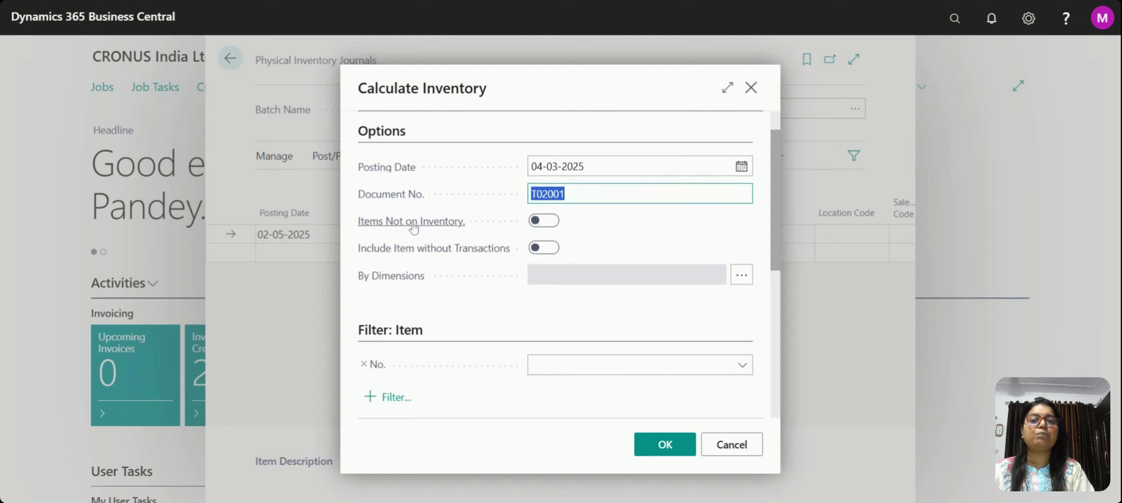
mouse_move(440, 230)
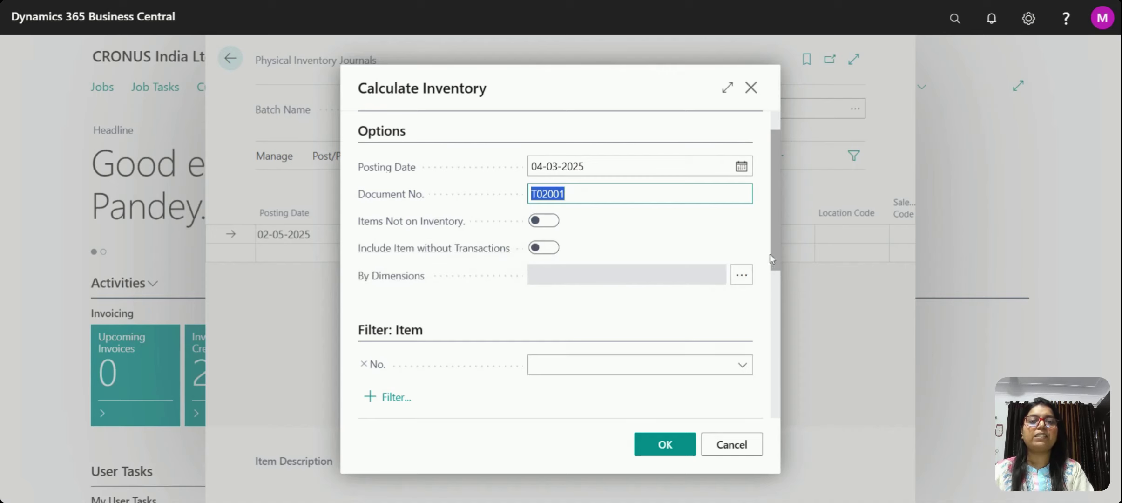
drag(773, 245, 776, 297)
Try limiting the inventory calculation to item number LS-S15
click(621, 255)
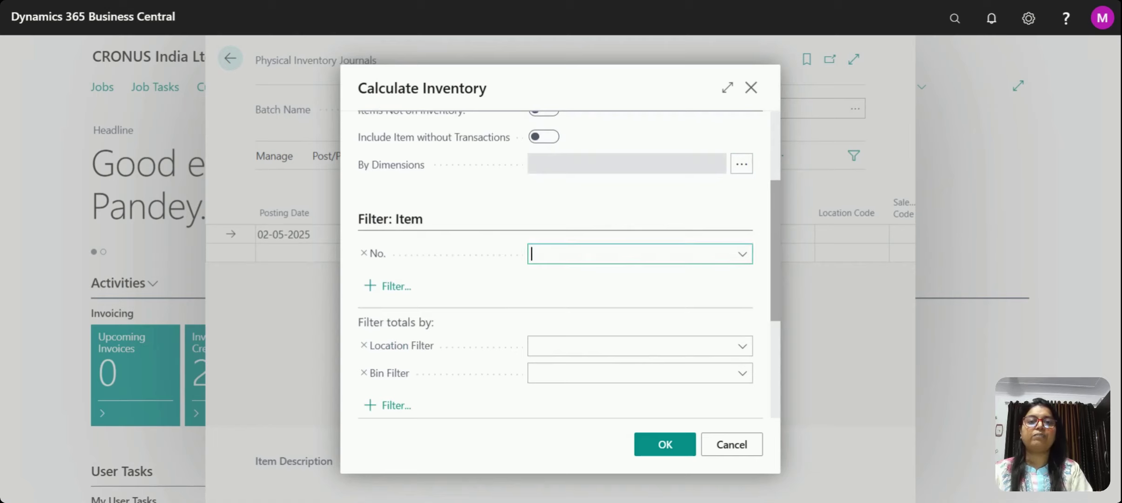
text(LS-S15)
click(672, 201)
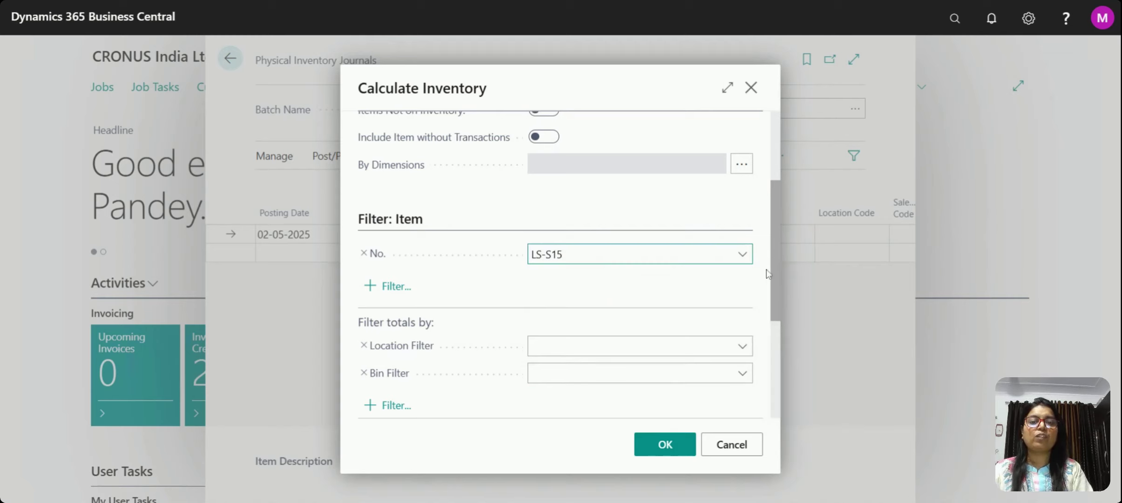
mouse_move(772, 286)
mouse_down()
mouse_move(771, 393)
mouse_move(781, 291)
mouse_up()
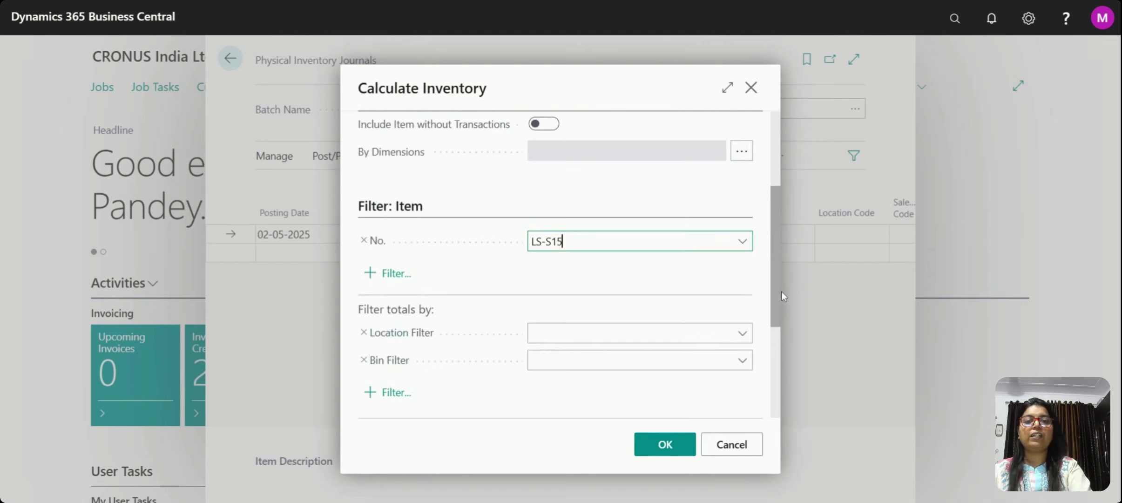
Try the combined item number filter LS-S15|LS-S15 for the calculation and clear it again
key(BackSpace)
key(BackSpace)
key(BackSpace)
key(BackSpace)
key(BackSpace)
key(BackSpace)
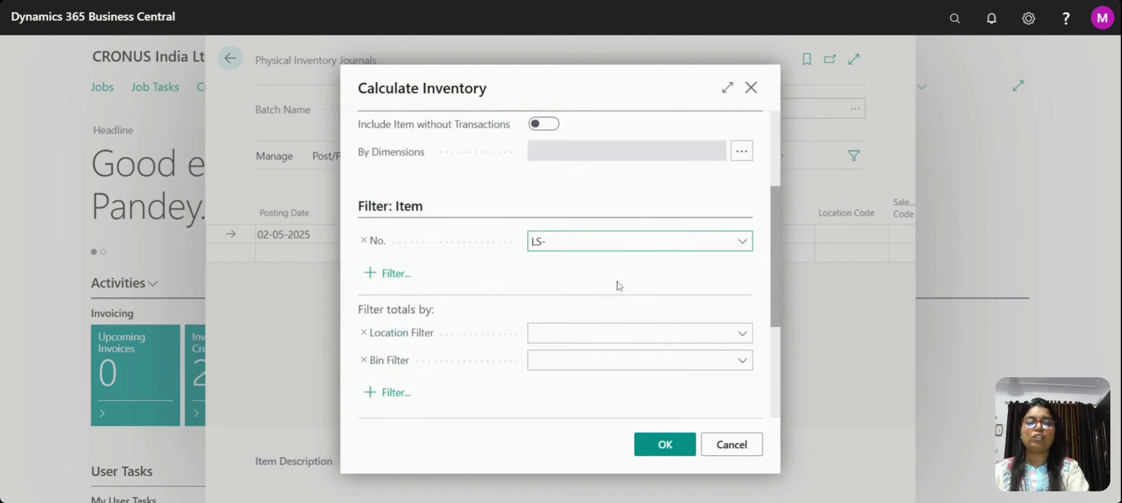
text(LS-S15)
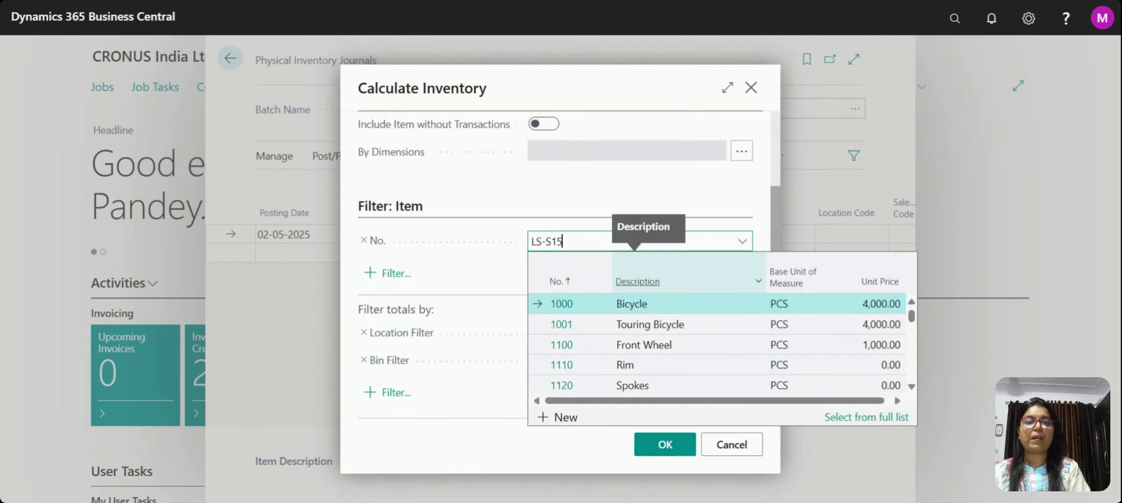
text(|LS-S15)
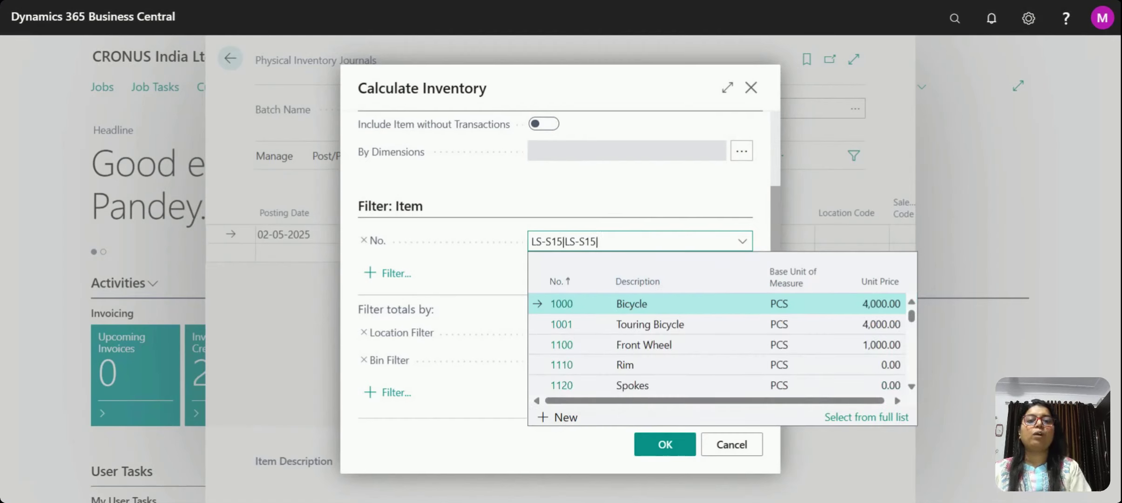
drag(598, 241, 514, 246)
key(BackSpace)
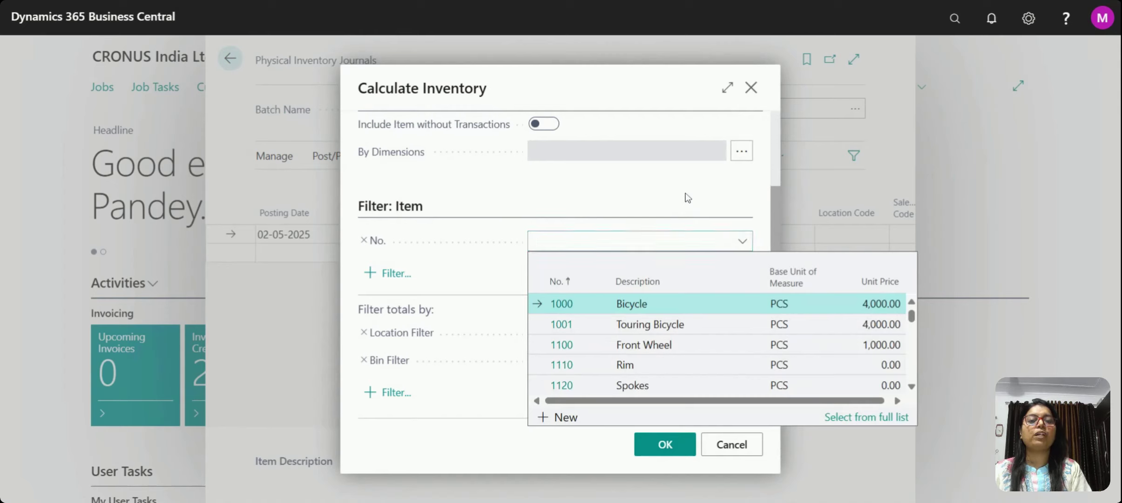
click(688, 198)
Run Calculate Inventory for all items without an item number, location or bin filter
click(499, 272)
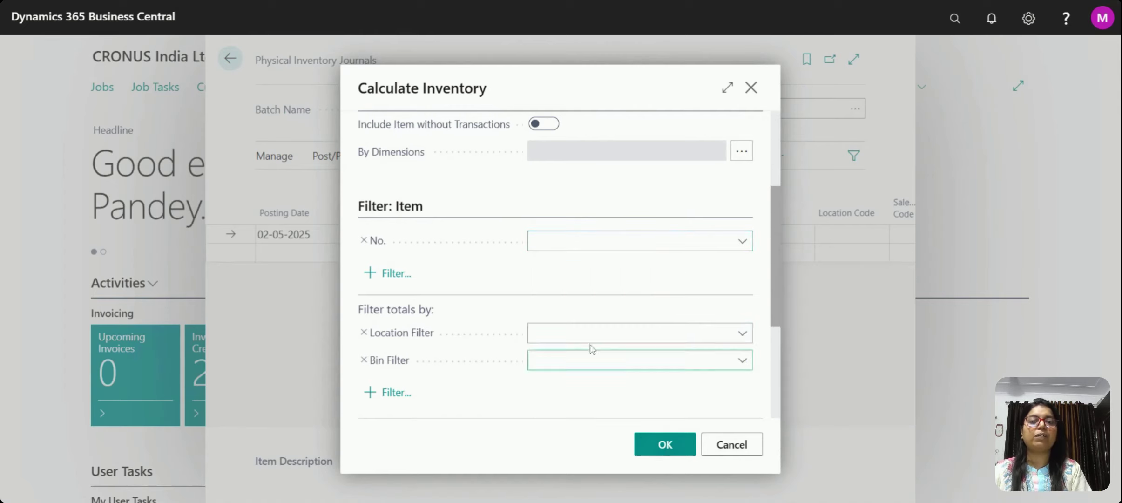
click(565, 245)
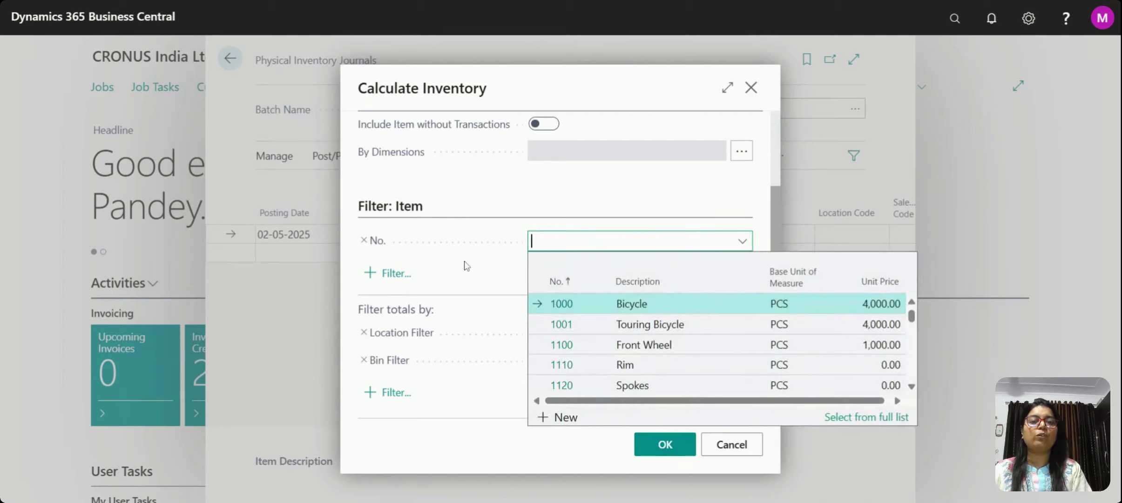
click(670, 445)
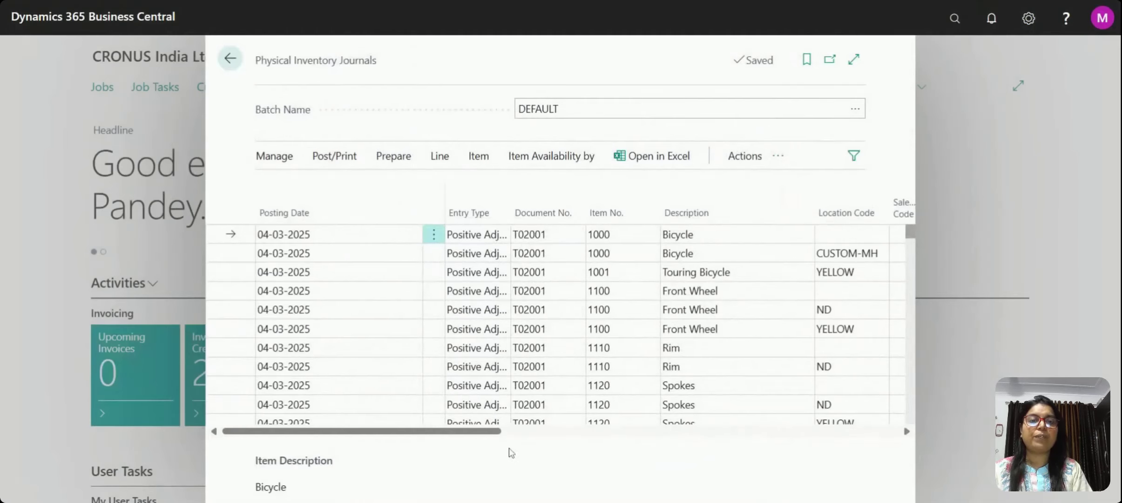
Review the posting date, entry type and document number of the first calculated Bicycle journal line
drag(492, 432, 280, 436)
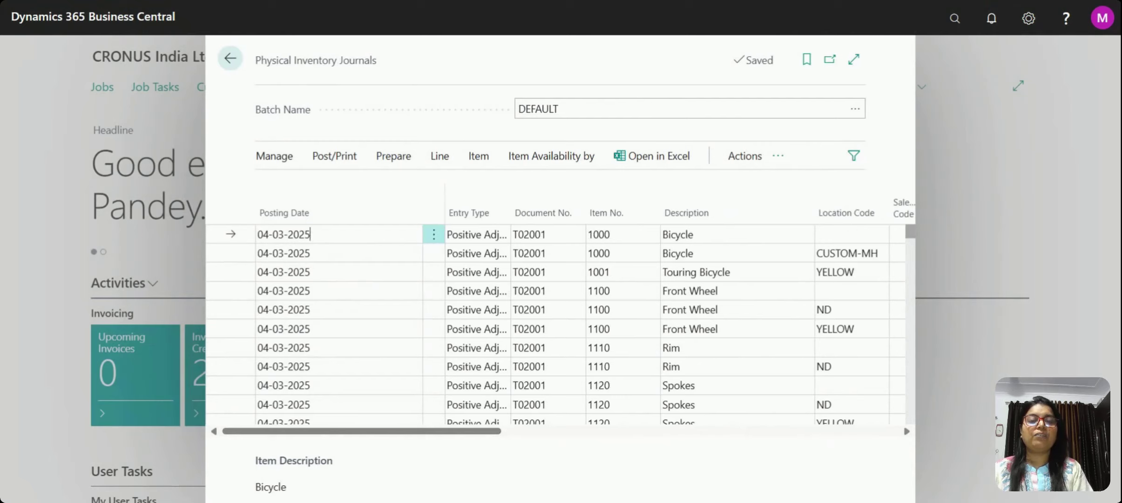
click(310, 235)
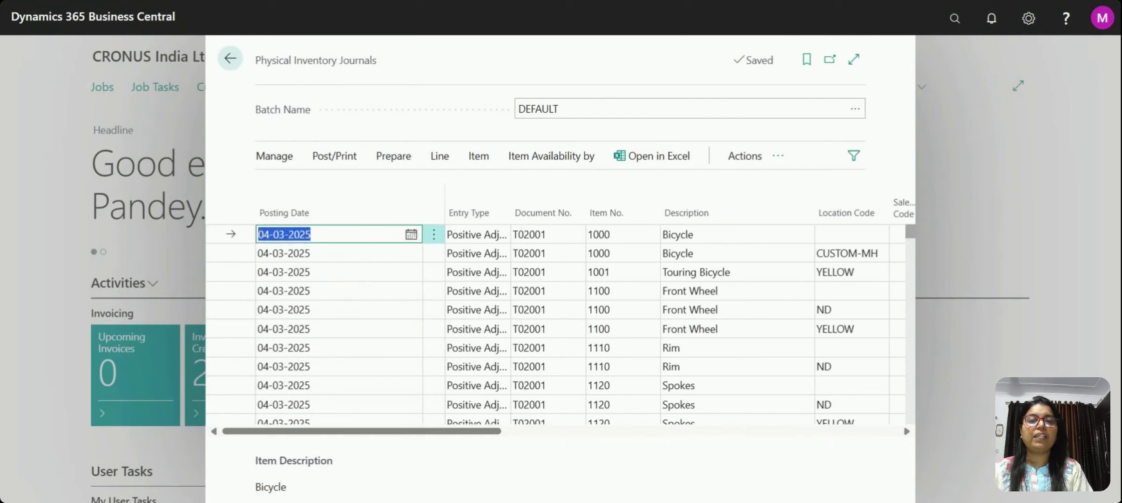
click(475, 237)
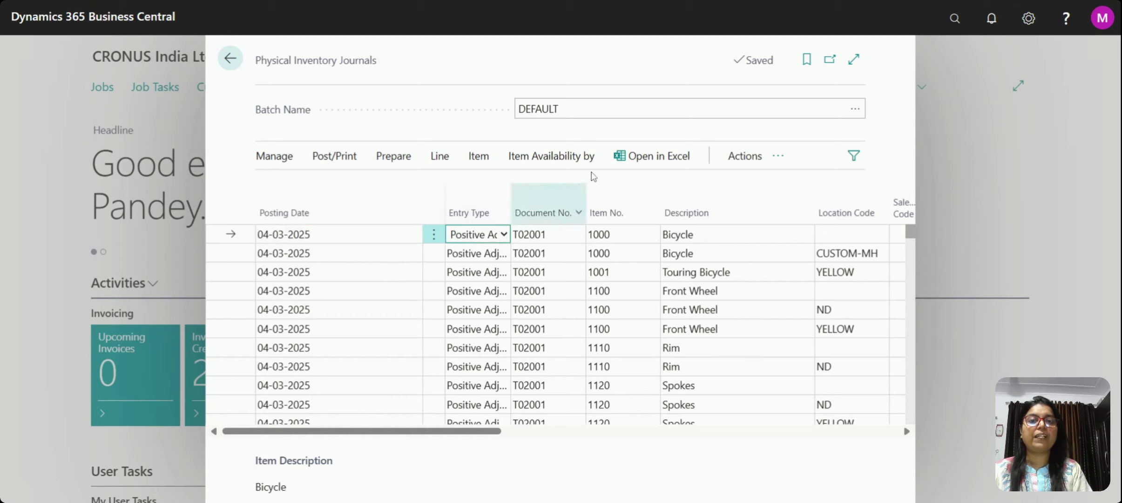
click(548, 235)
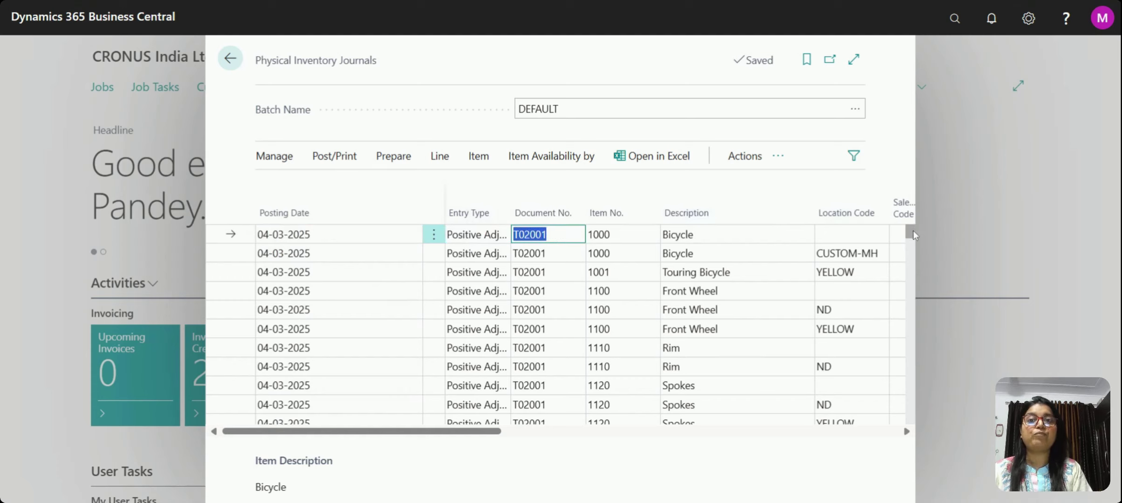
drag(910, 229, 916, 205)
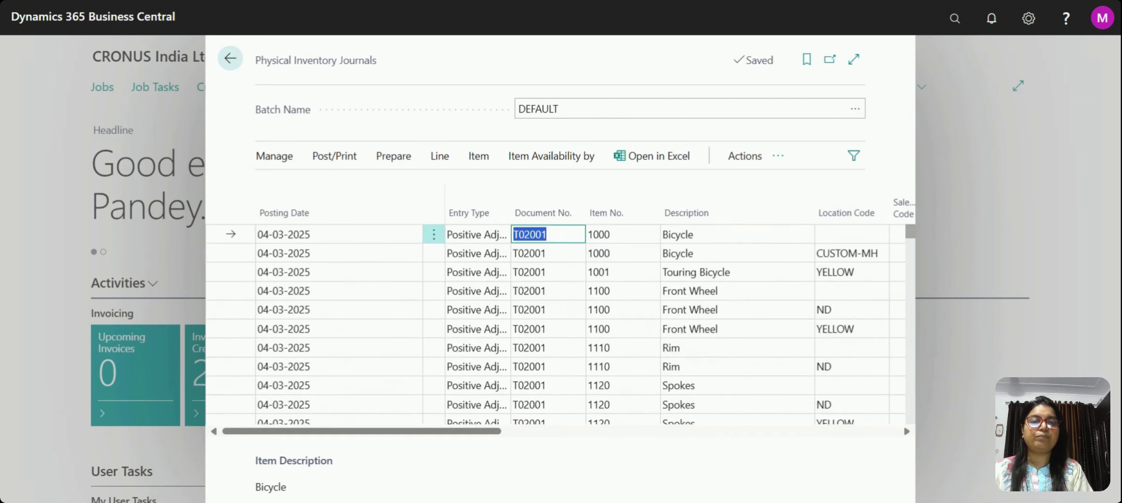
Look up the available location codes for the first Bicycle line without choosing one, and bring the quantity columns into view
drag(492, 432, 568, 439)
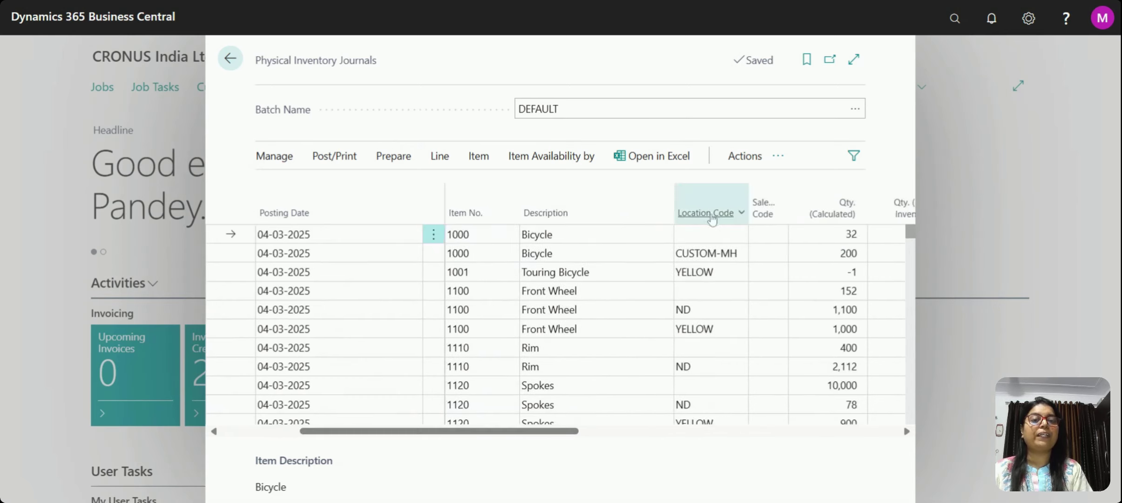
click(738, 233)
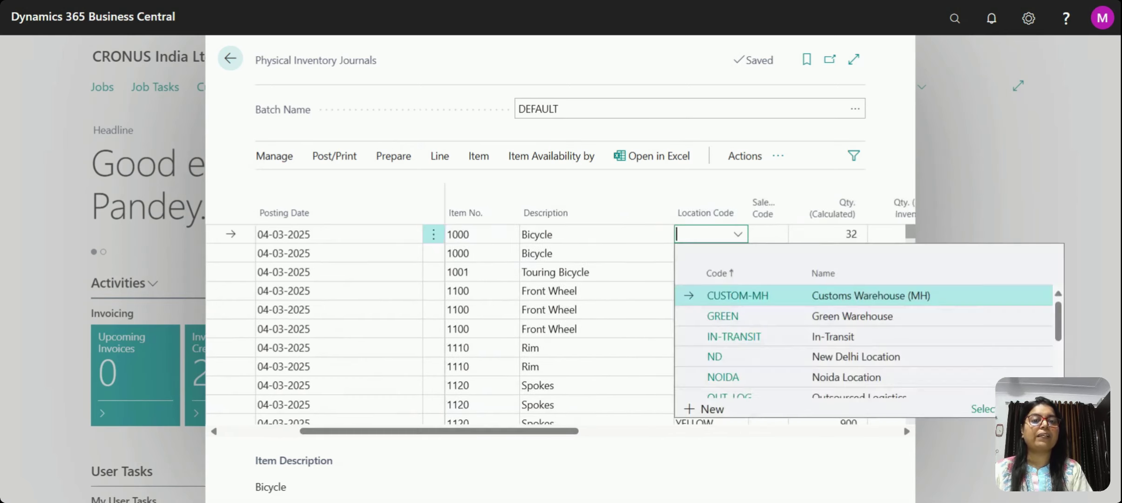
click(628, 200)
click(728, 299)
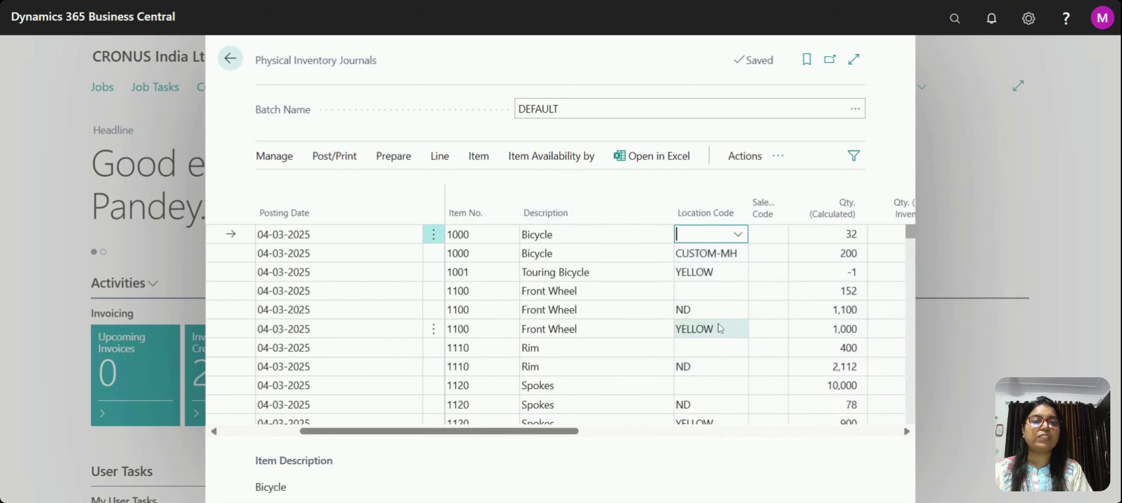
drag(575, 440, 626, 446)
mouse_move(626, 209)
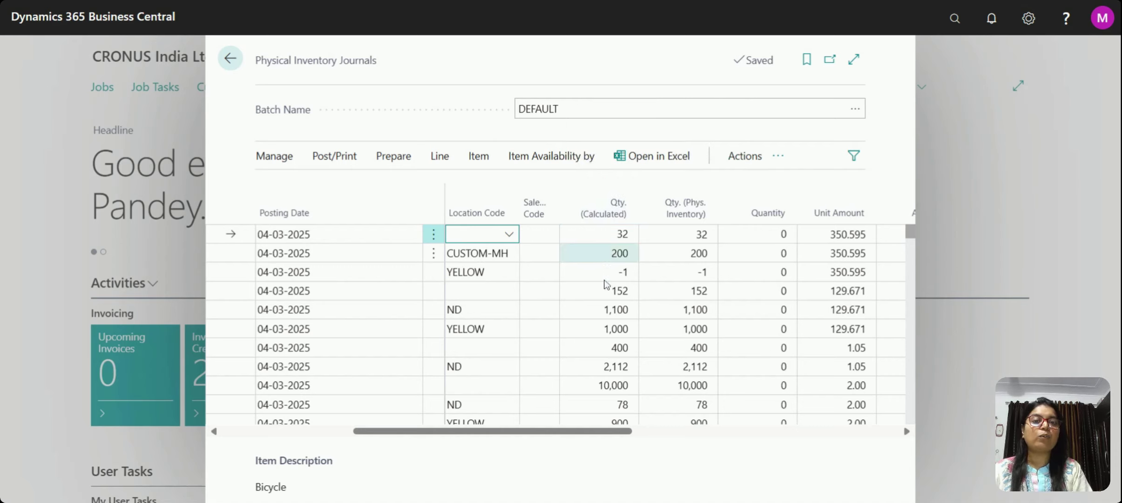
Compare the calculated and physical inventory quantities on the Bicycle line for location CUSTOM-MH
click(597, 261)
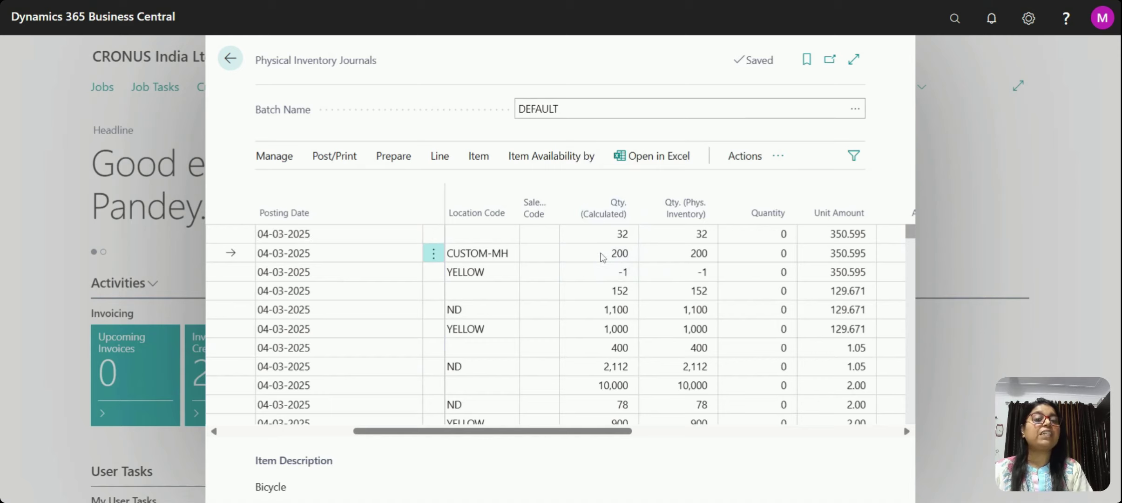
click(690, 252)
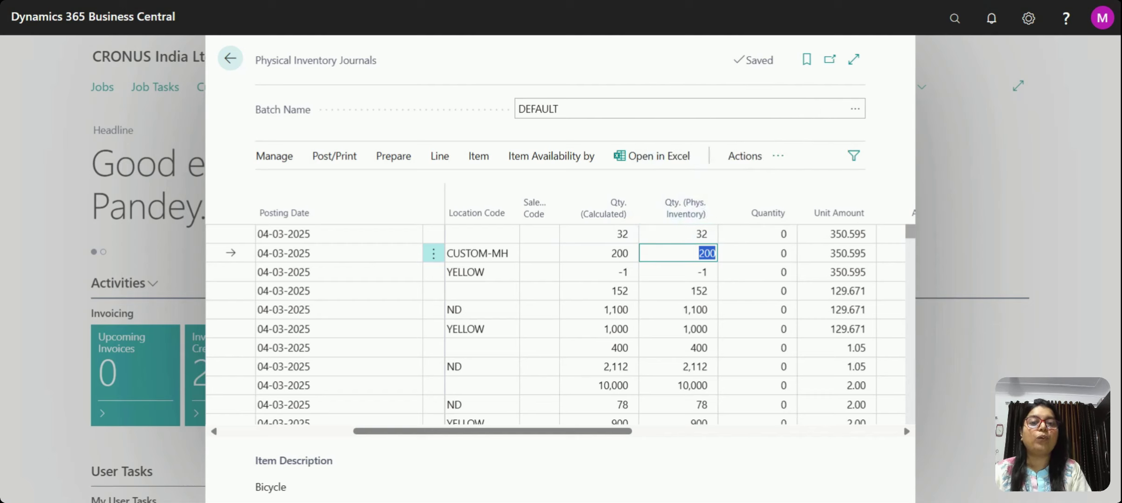
key(Left)
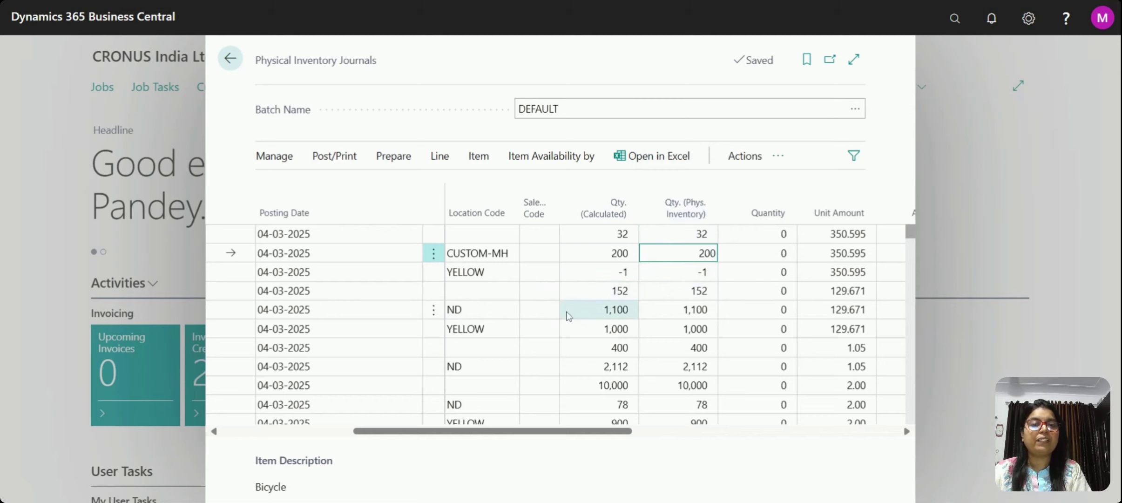
Examine the location code and the physical inventory quantity on the Front Wheel line for location ND
click(484, 314)
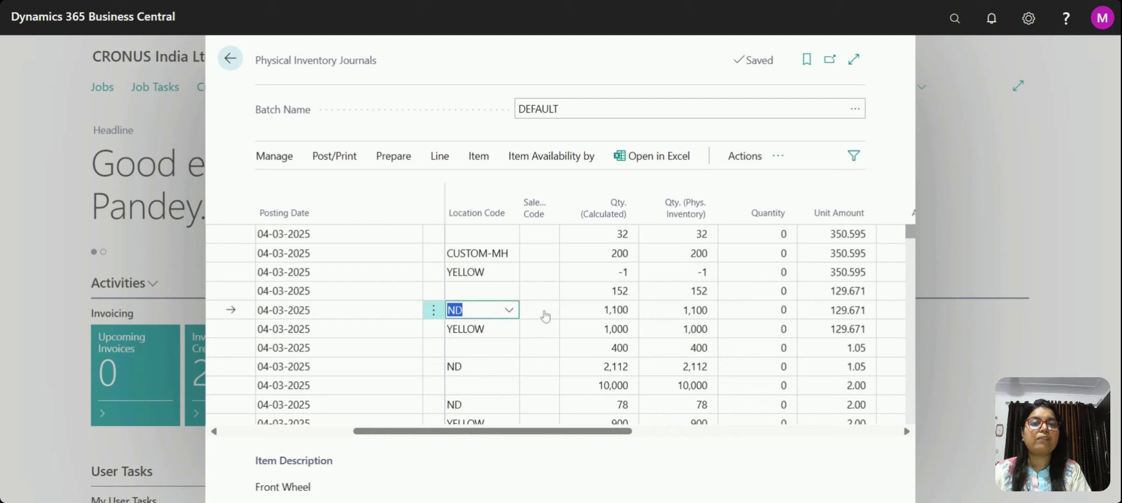
click(682, 311)
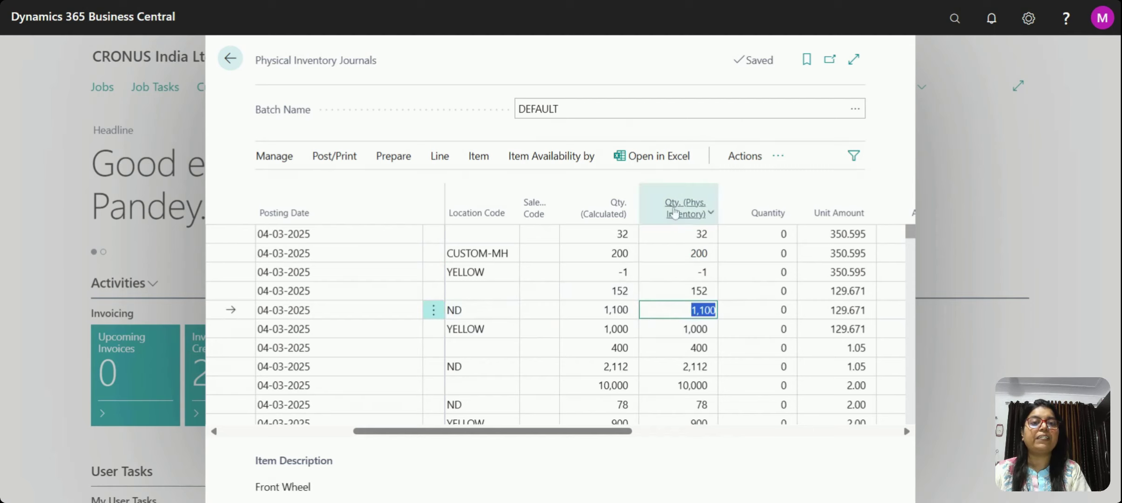
mouse_move(674, 221)
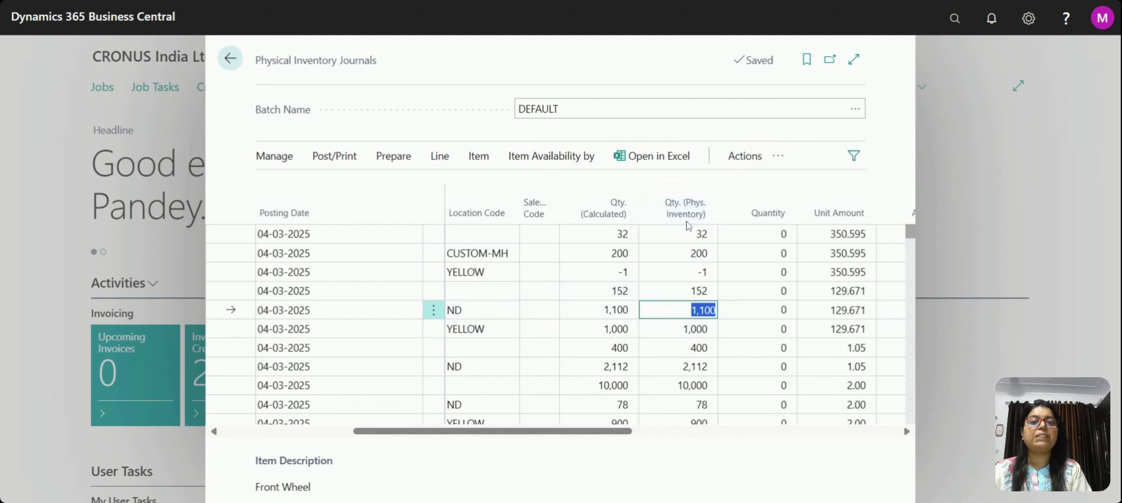
click(477, 309)
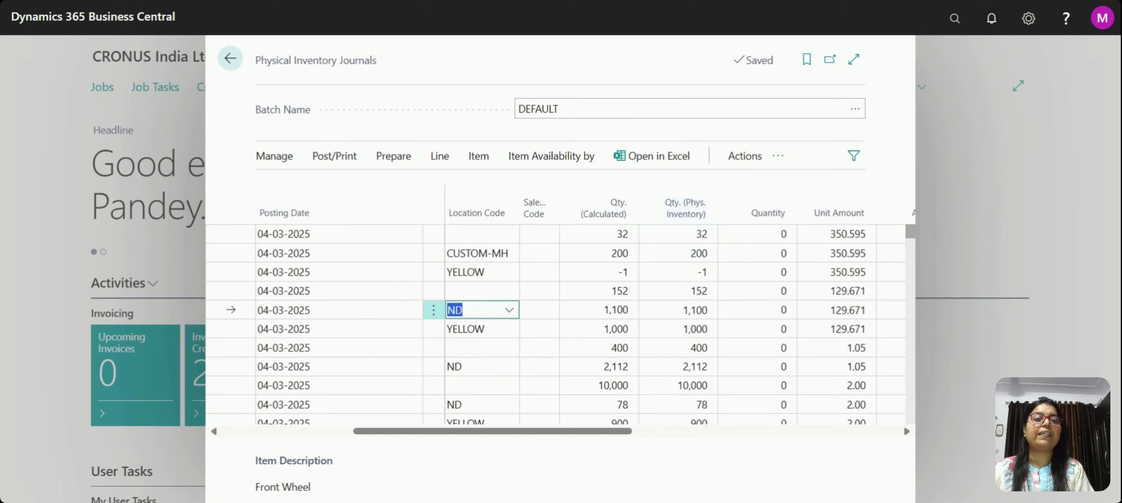
click(678, 310)
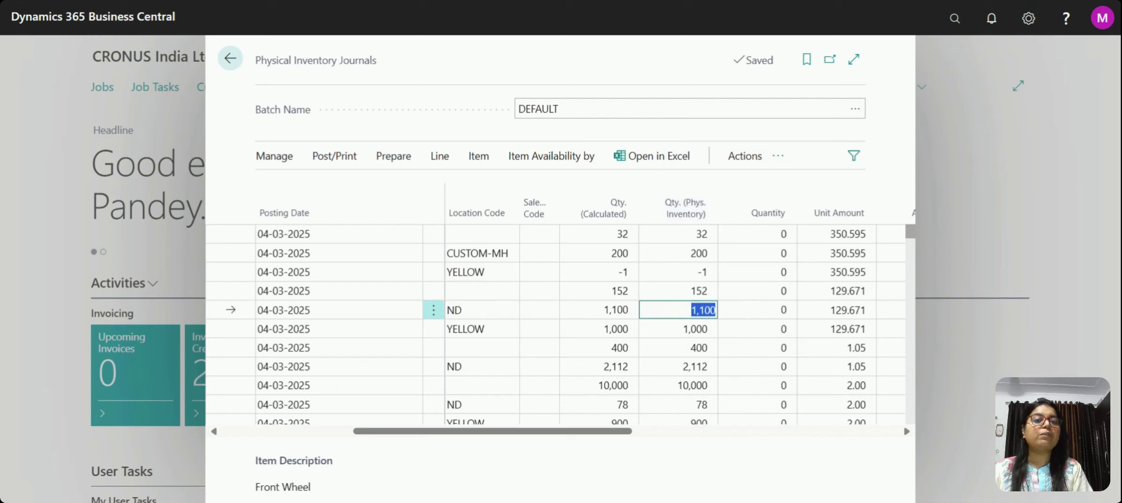
click(664, 275)
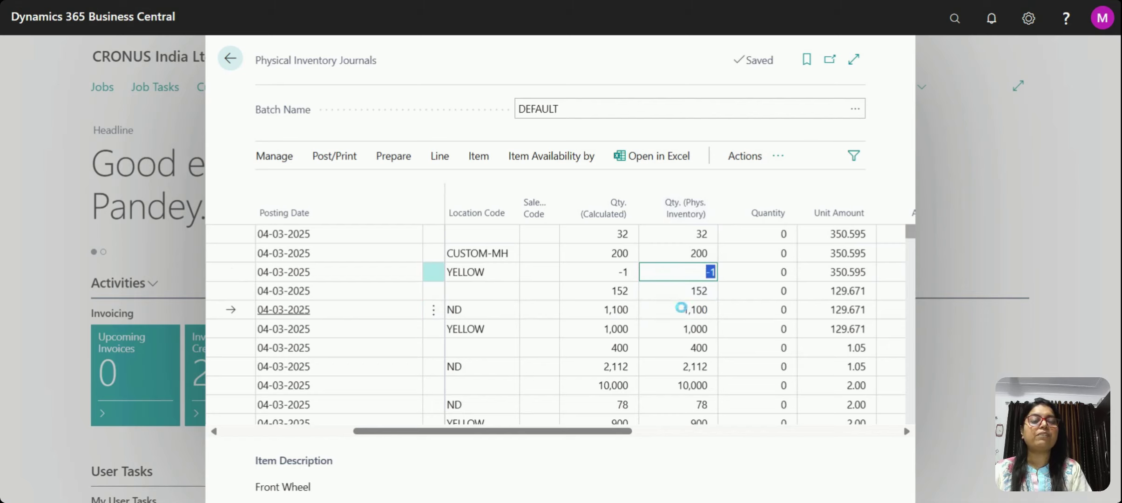
click(678, 312)
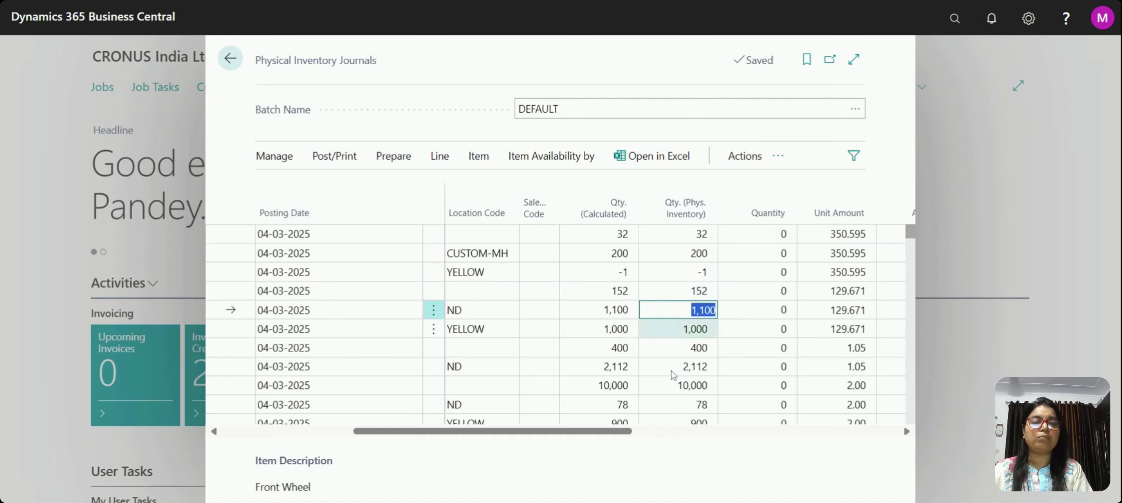
Check the item number of the ND Front Wheel line against its location, calculated quantity and physical inventory quantity
drag(613, 436, 539, 442)
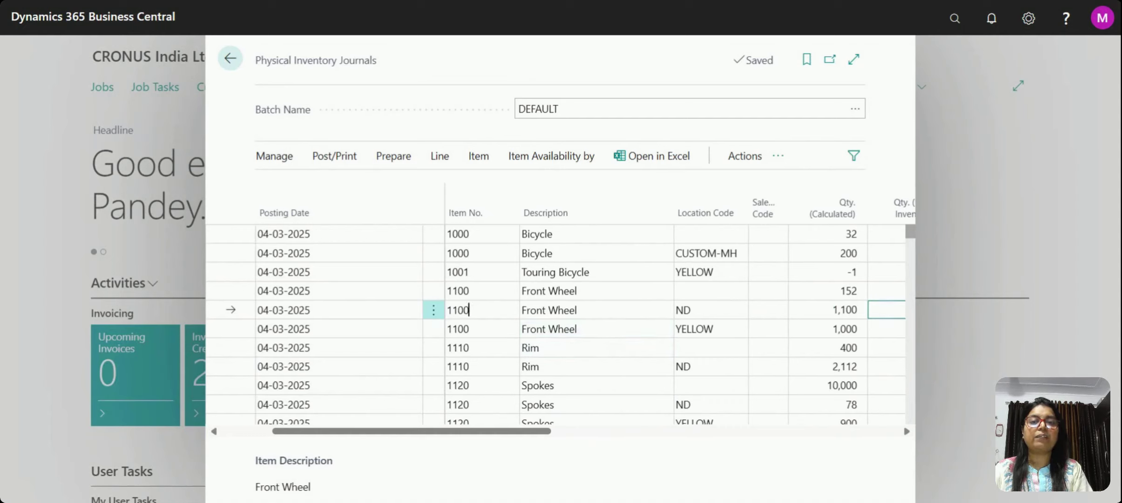
click(468, 310)
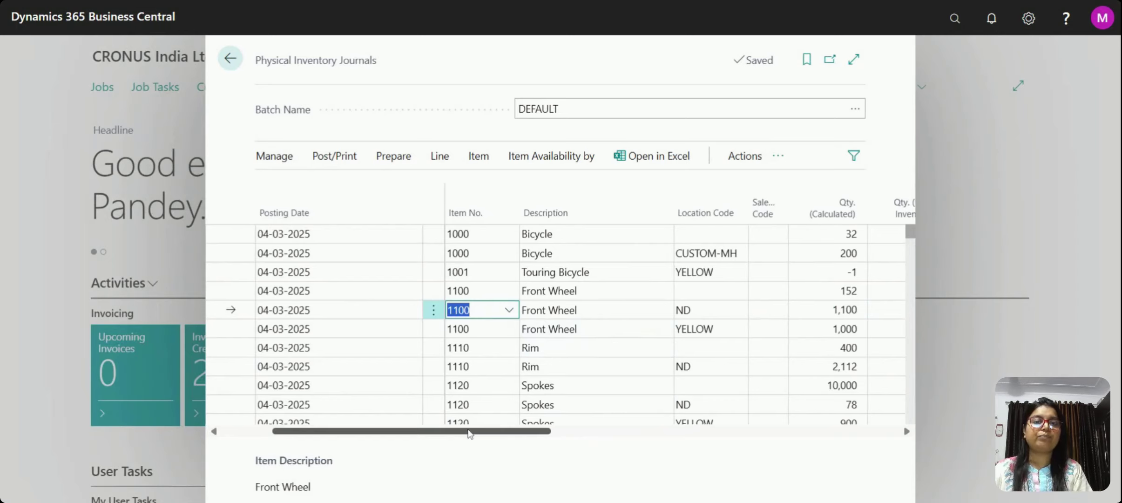
drag(482, 435, 548, 440)
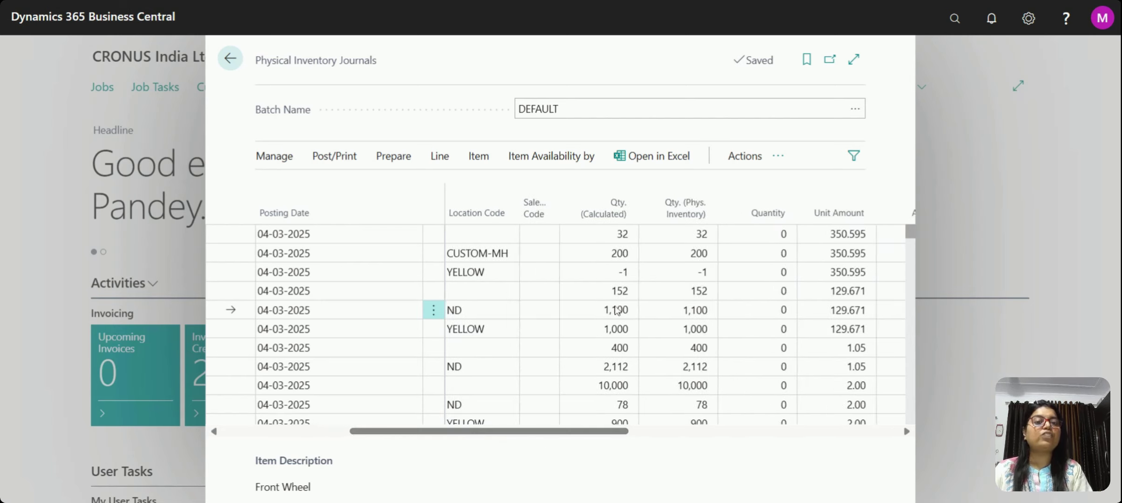
click(683, 309)
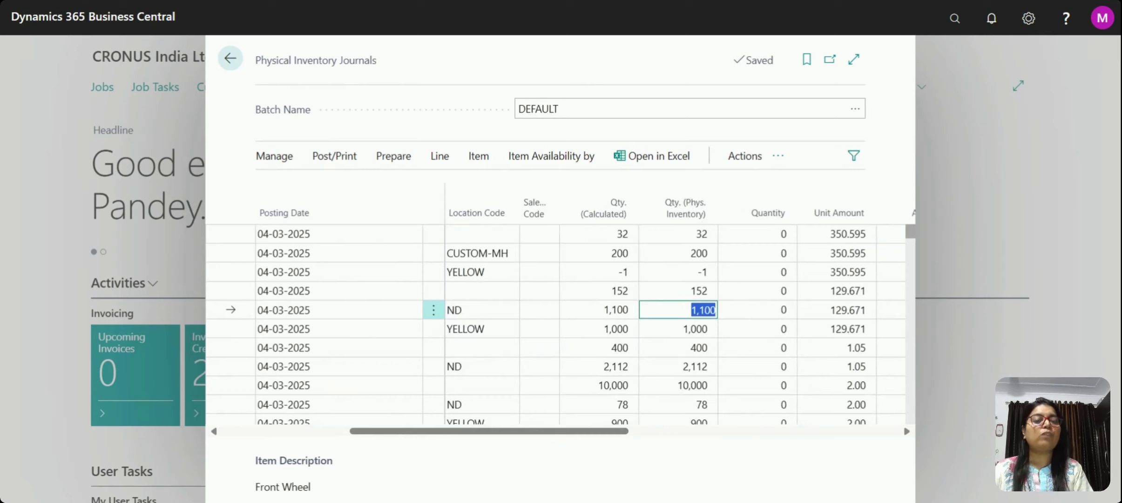
click(482, 310)
click(683, 309)
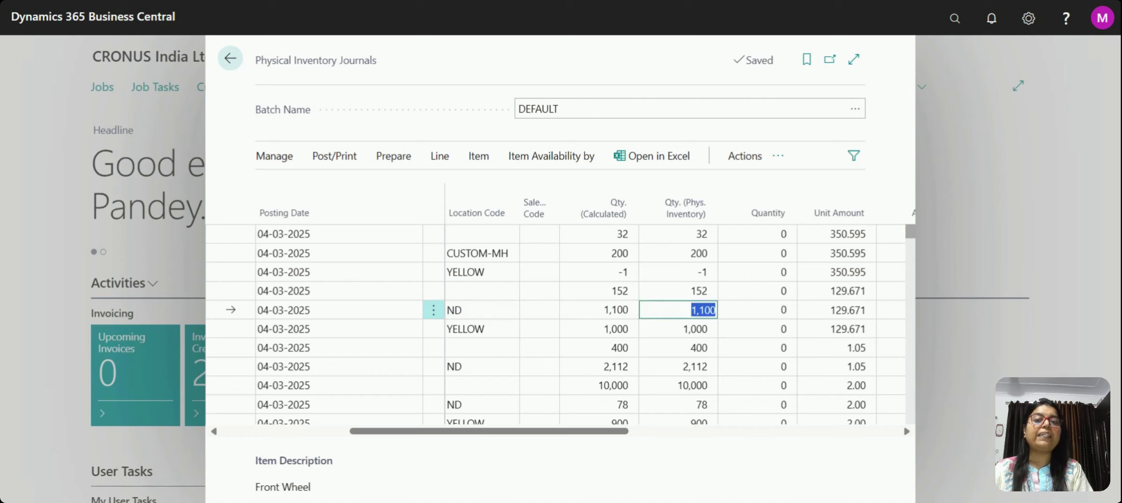
click(482, 309)
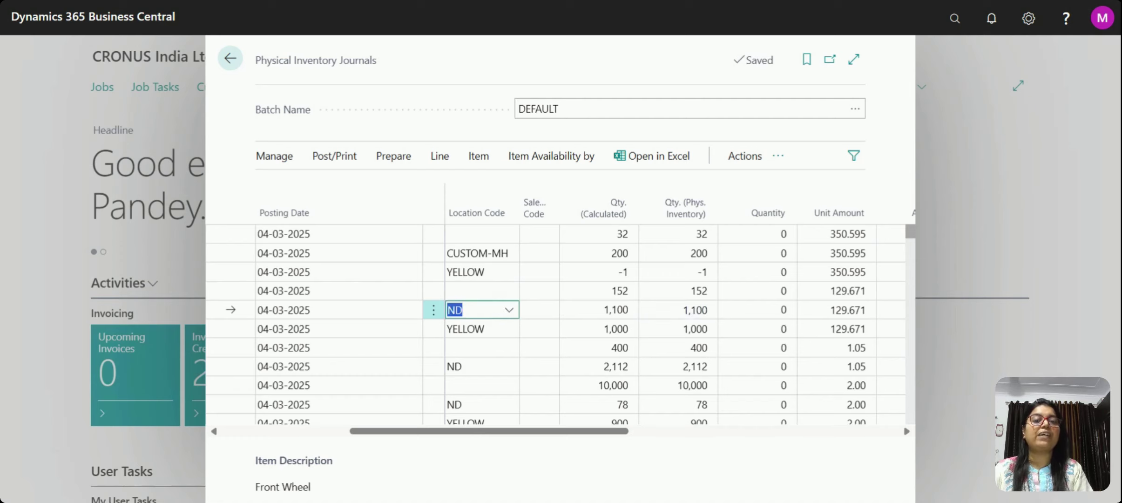
click(597, 310)
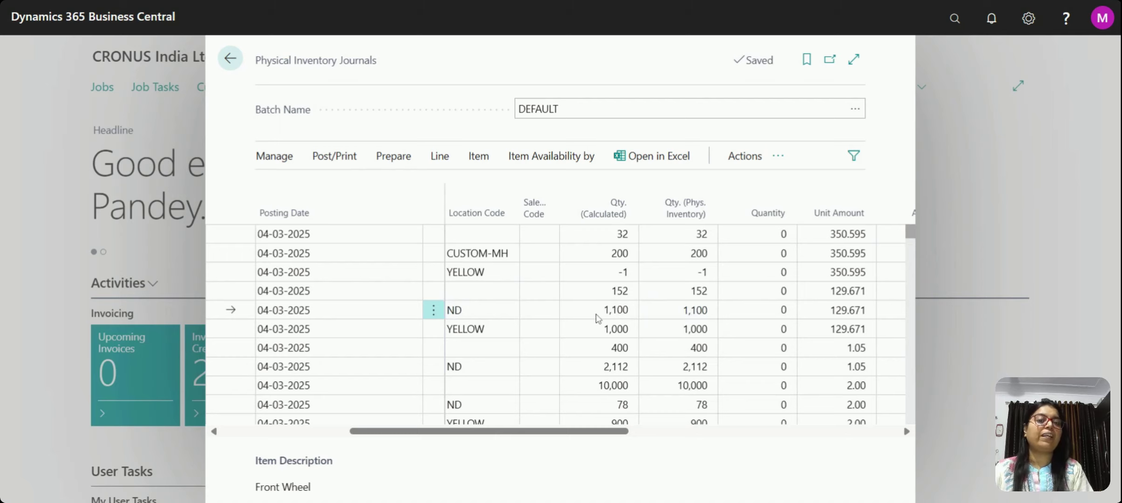
click(678, 310)
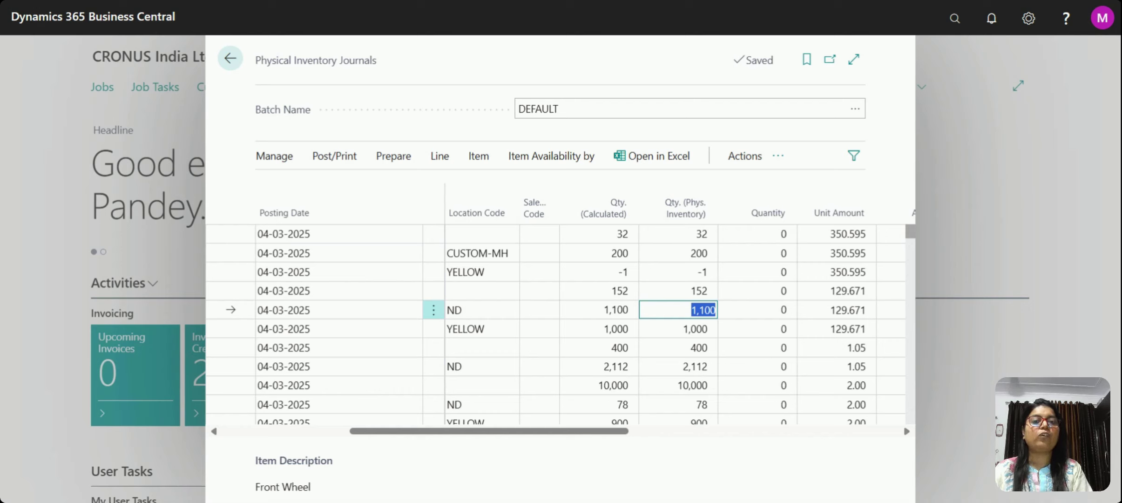
key(shift+Tab)
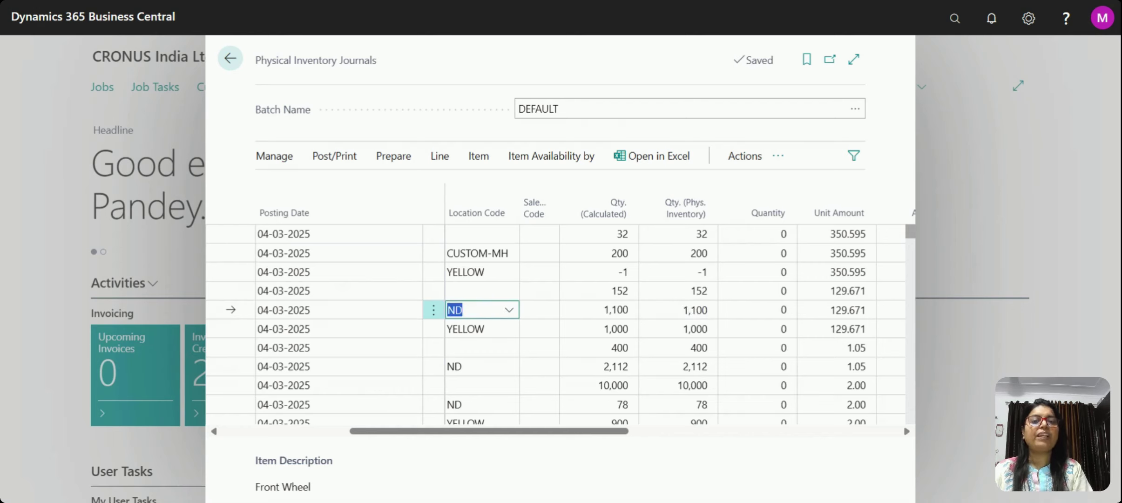
key(Tab)
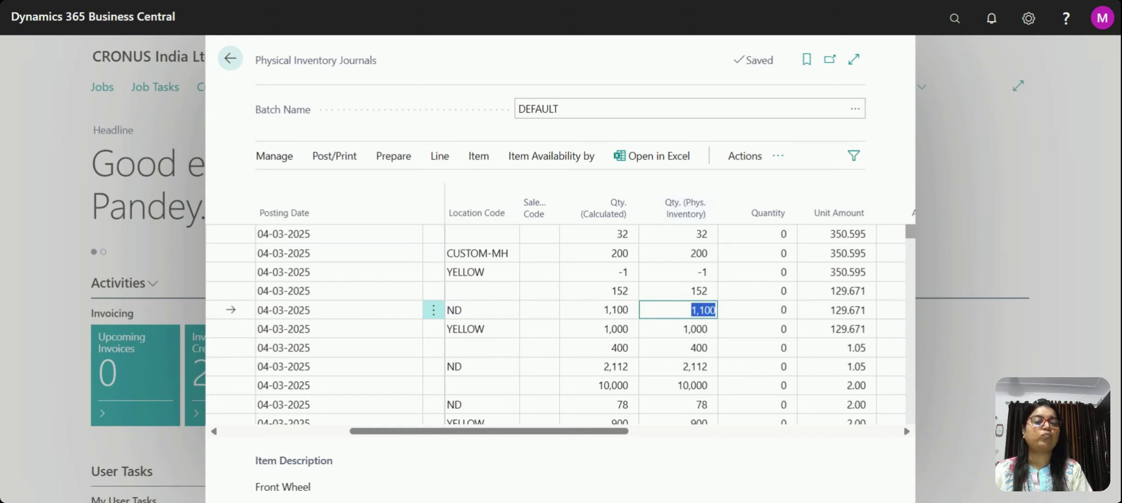
click(622, 318)
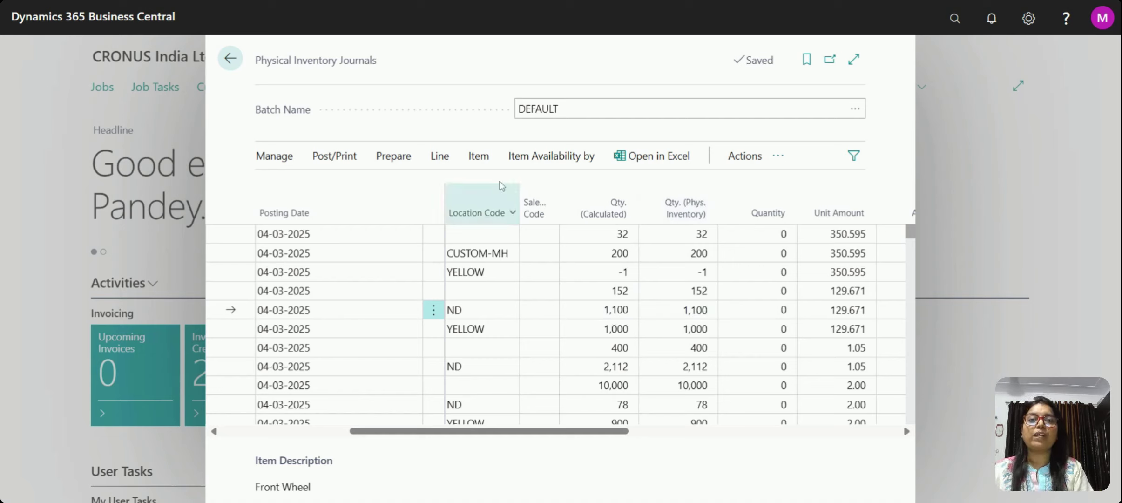
Open Item Availability by Location for item 1100 Front Wheel and review the inventory lines down to the New Delhi location
click(478, 158)
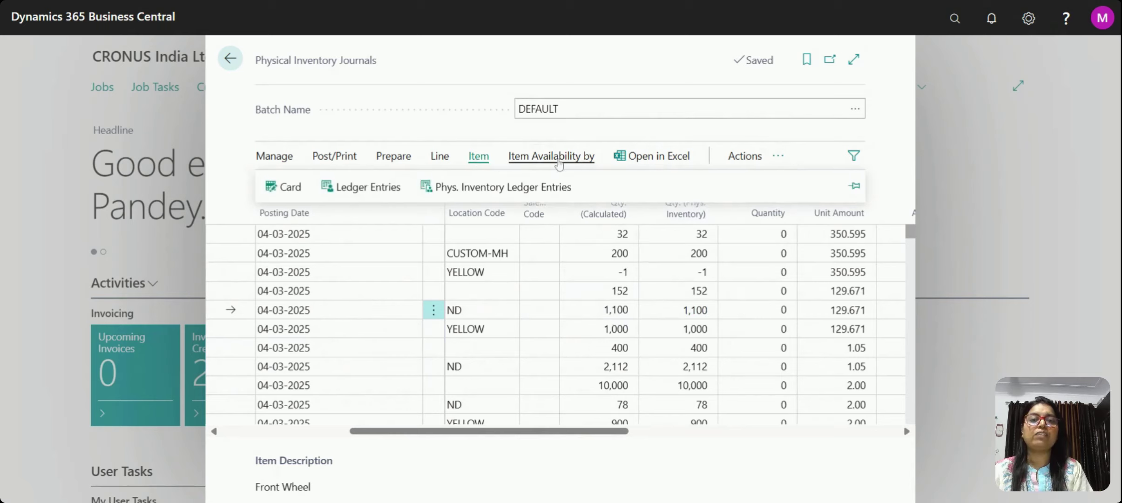
click(576, 160)
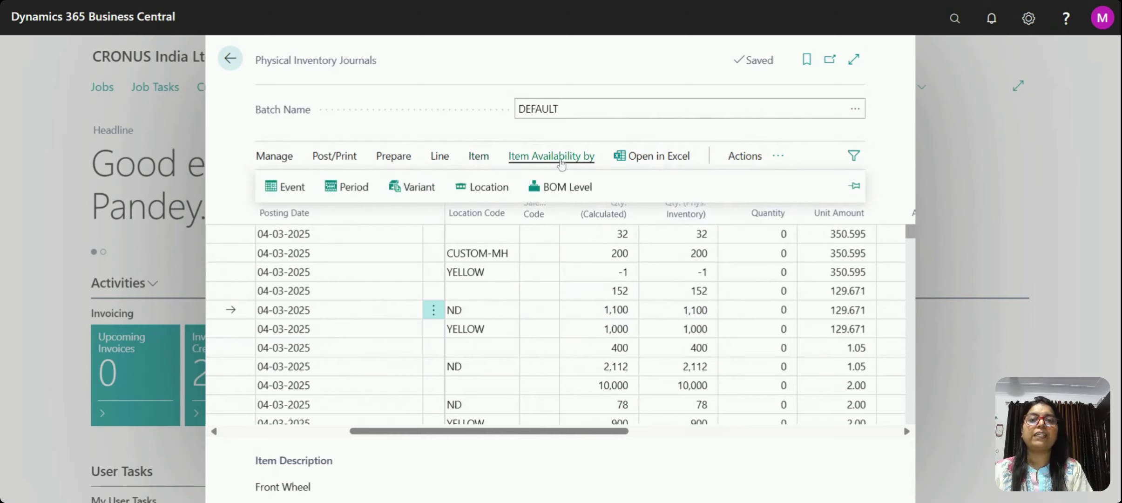
click(502, 195)
mouse_move(503, 198)
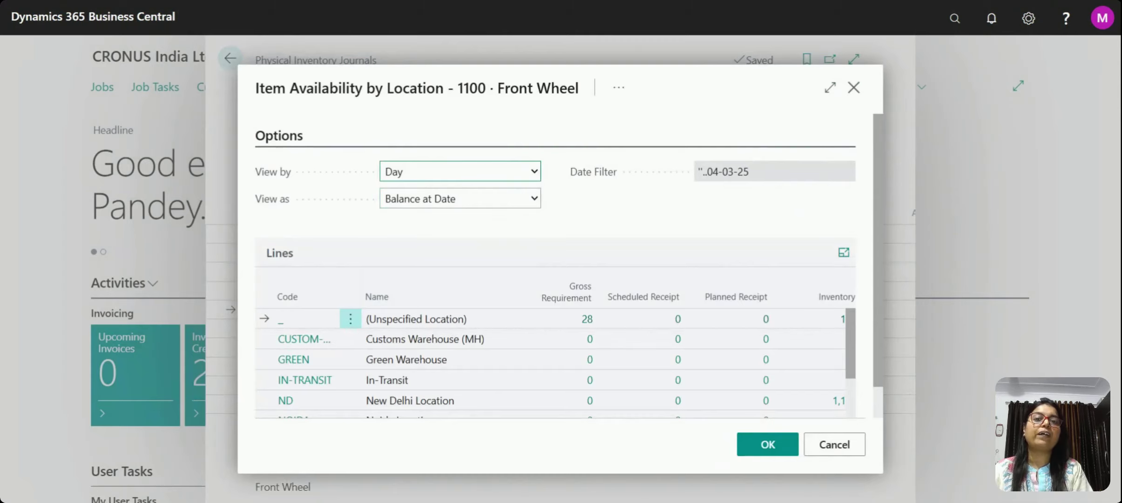
drag(490, 88, 453, 88)
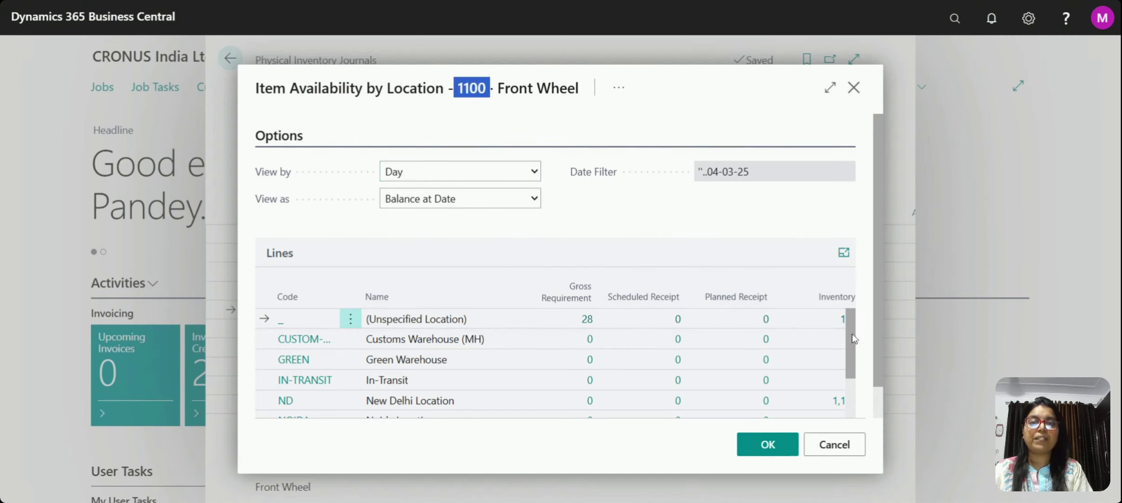
drag(852, 333, 864, 370)
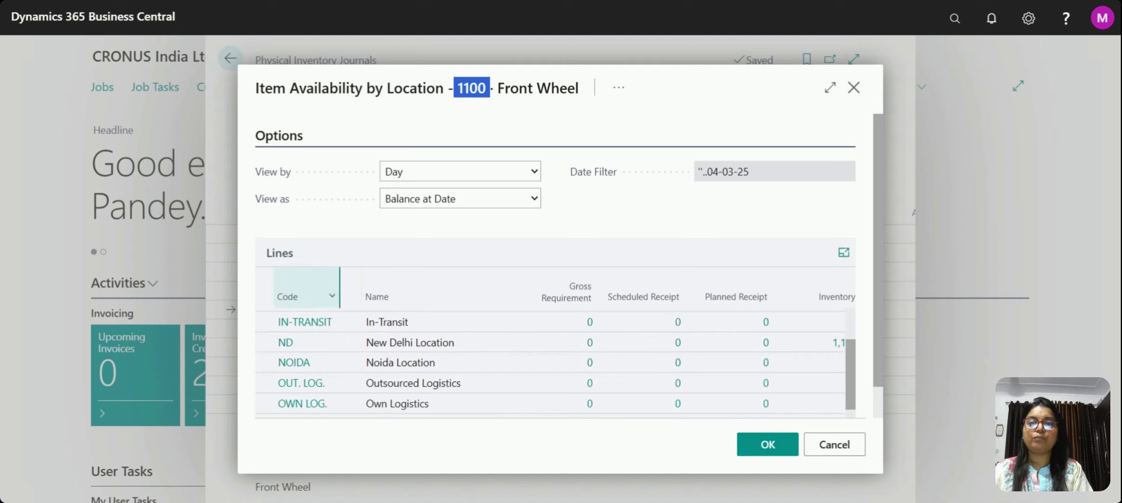
Select the ND New Delhi Location line in the Front Wheel availability list
click(330, 305)
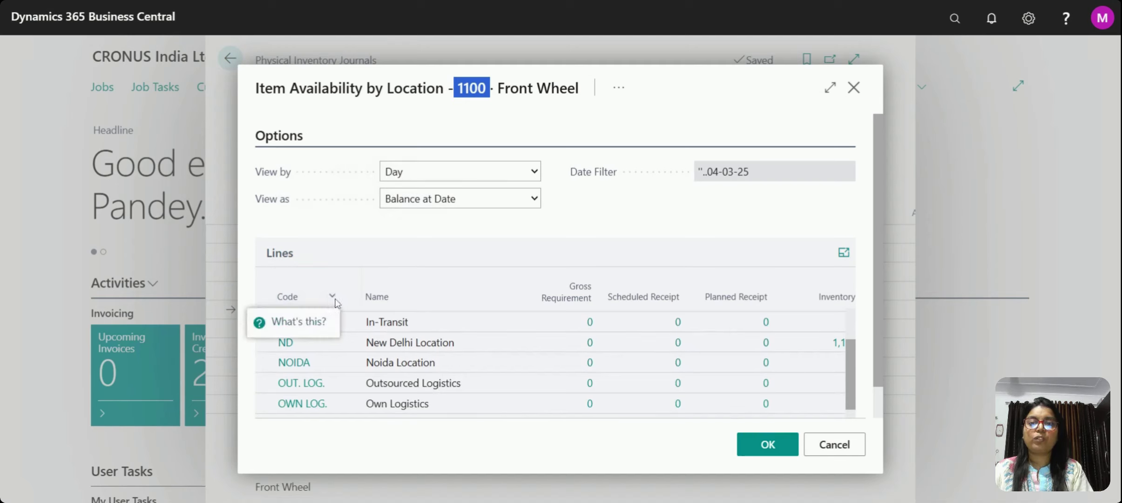
click(336, 303)
click(337, 303)
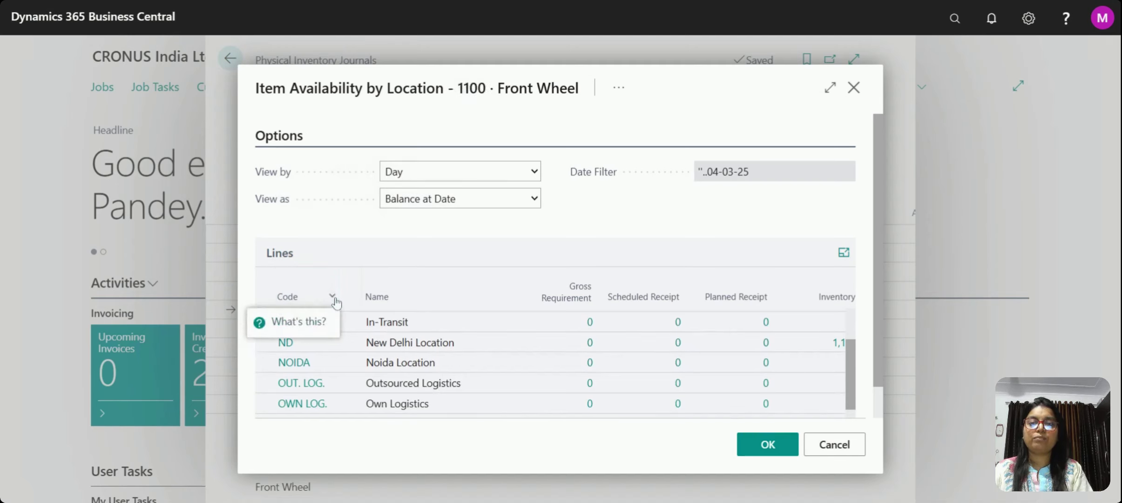
click(307, 343)
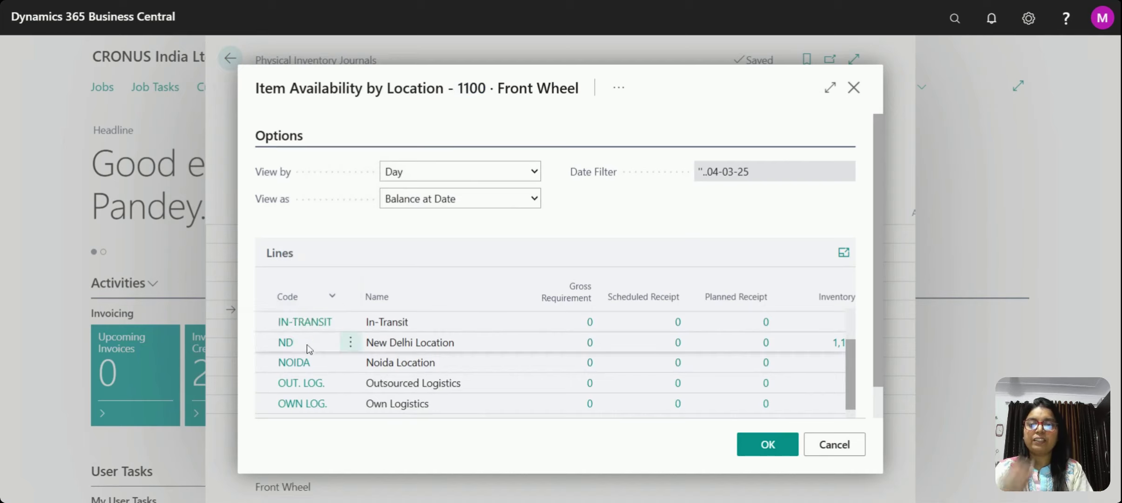
click(357, 343)
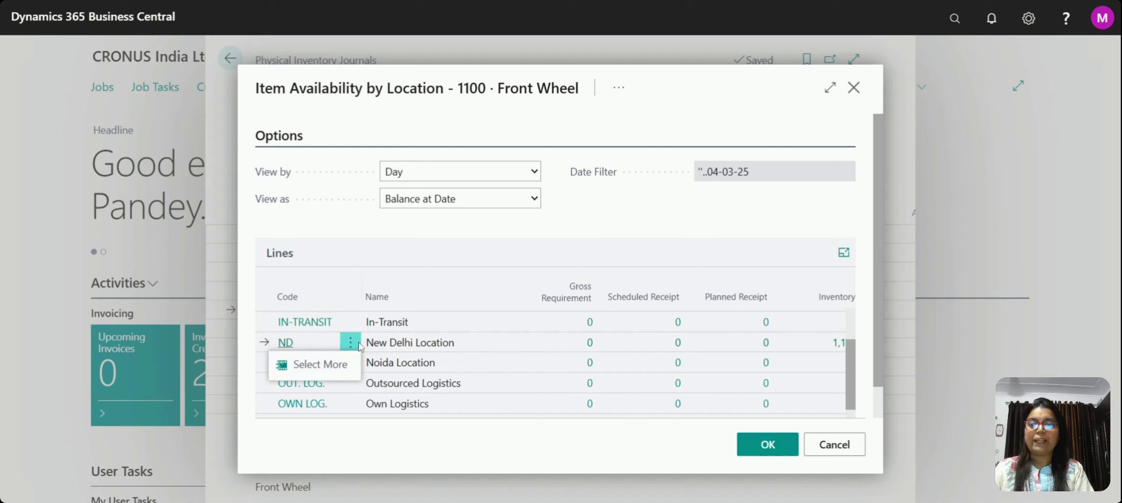
click(316, 344)
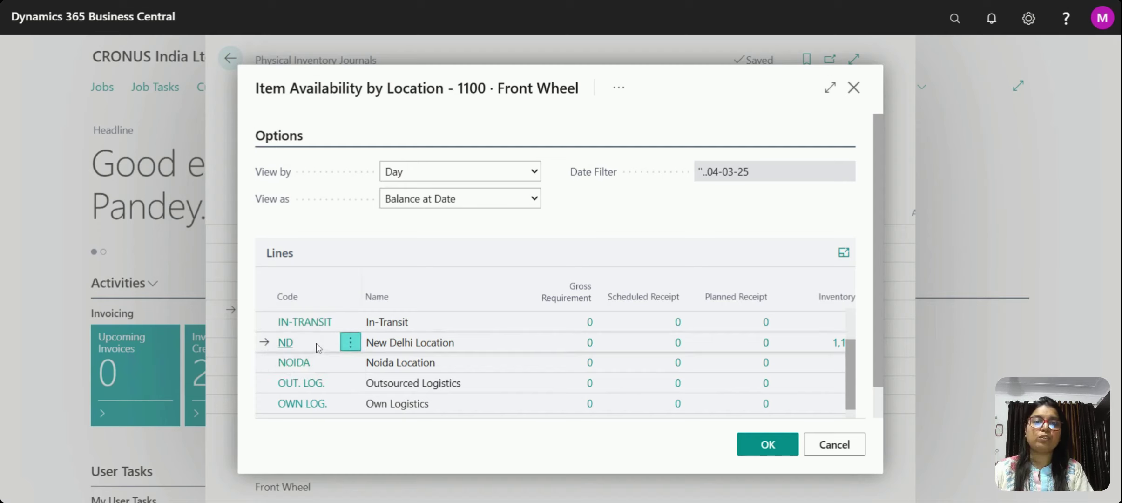
scroll(317, 343, down, 1)
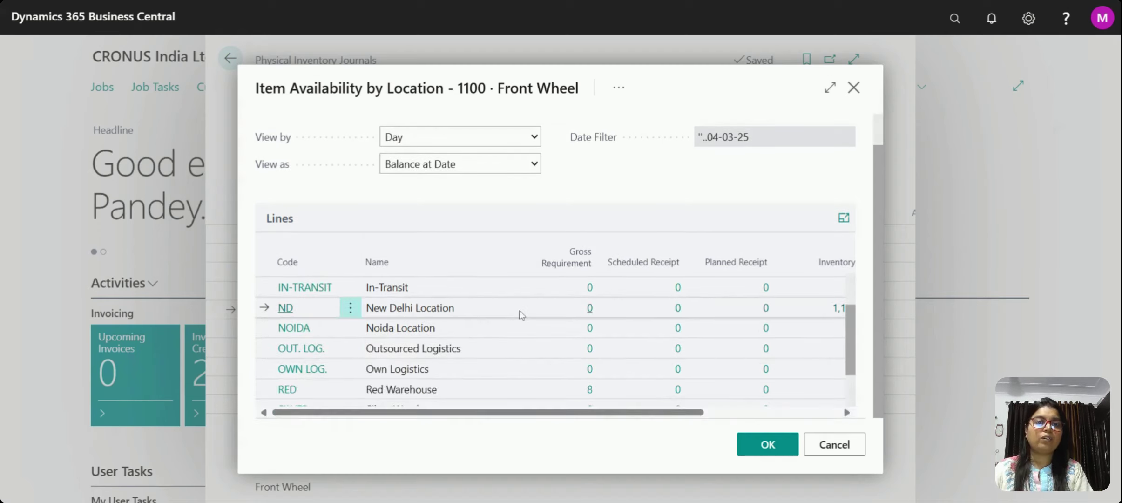
click(816, 311)
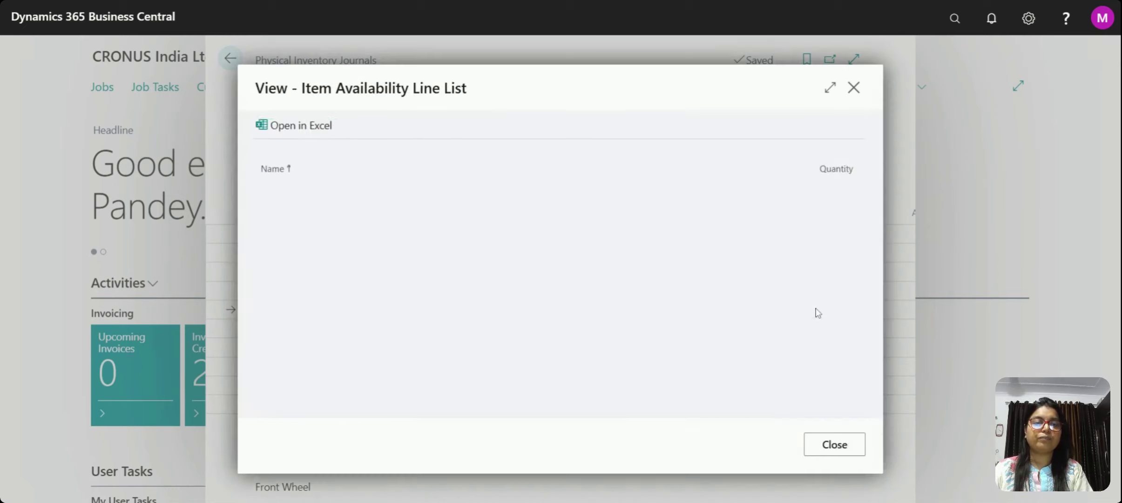
click(834, 444)
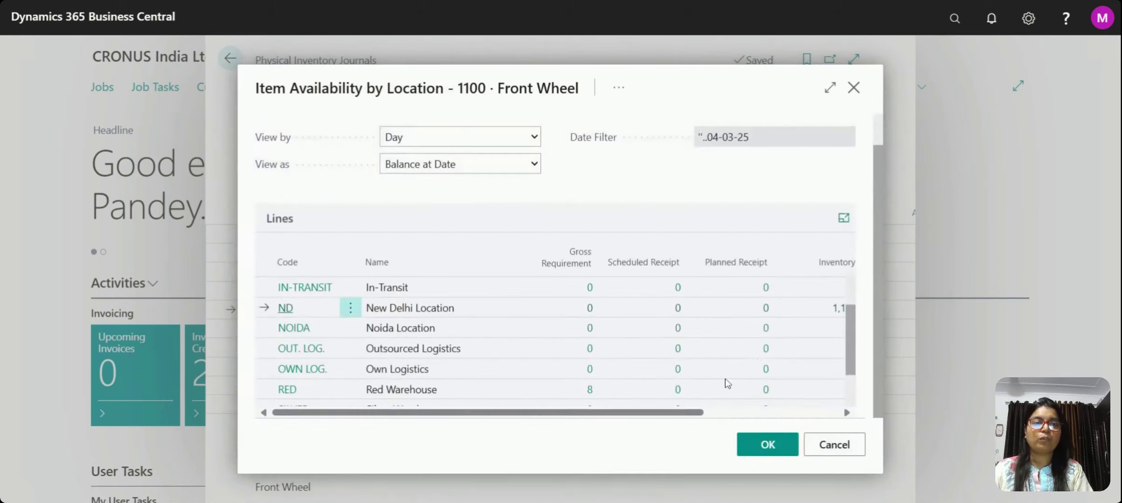
Open the item ledger entries behind the ND inventory quantity and check their item number, location code and open filters
drag(737, 411, 775, 413)
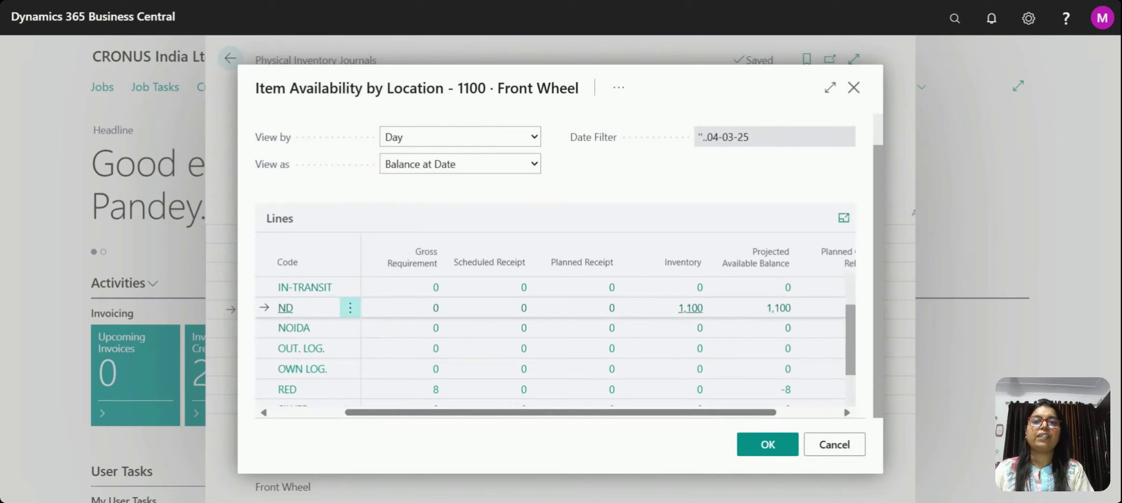
click(690, 308)
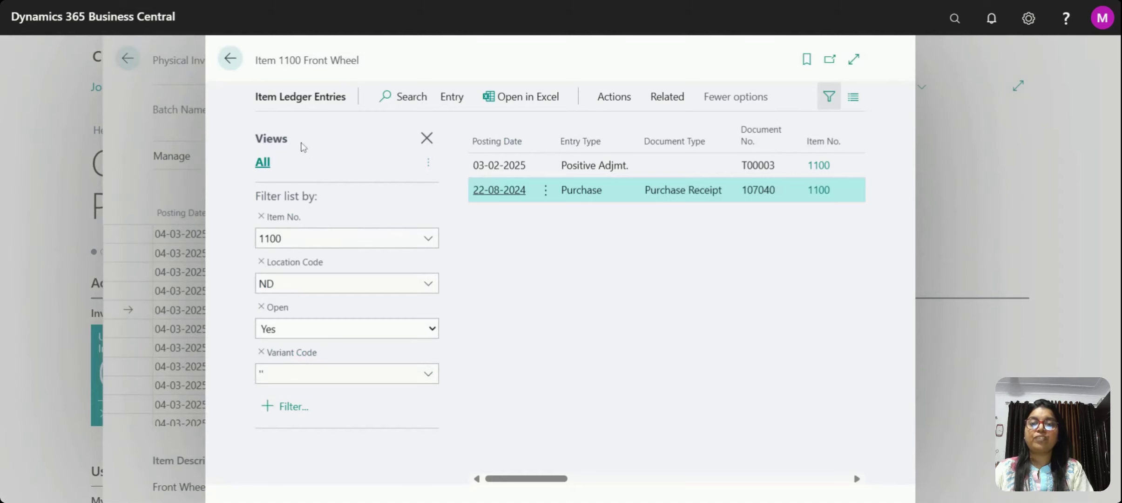
click(307, 239)
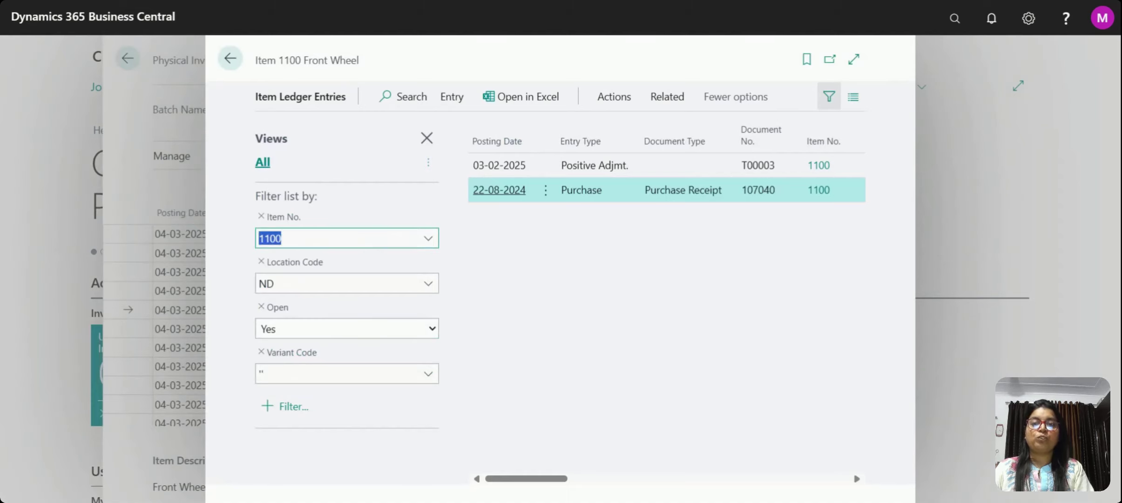
click(333, 280)
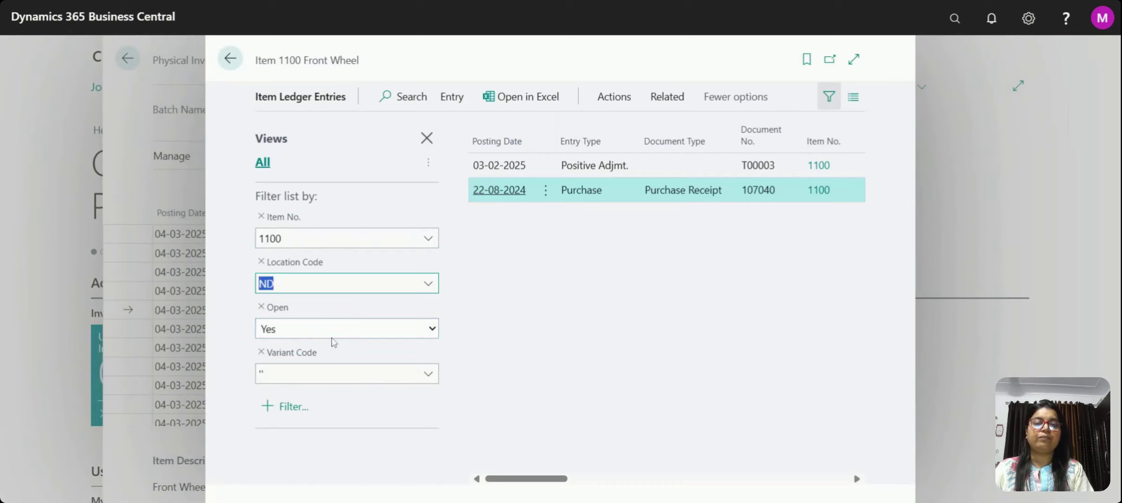
click(346, 334)
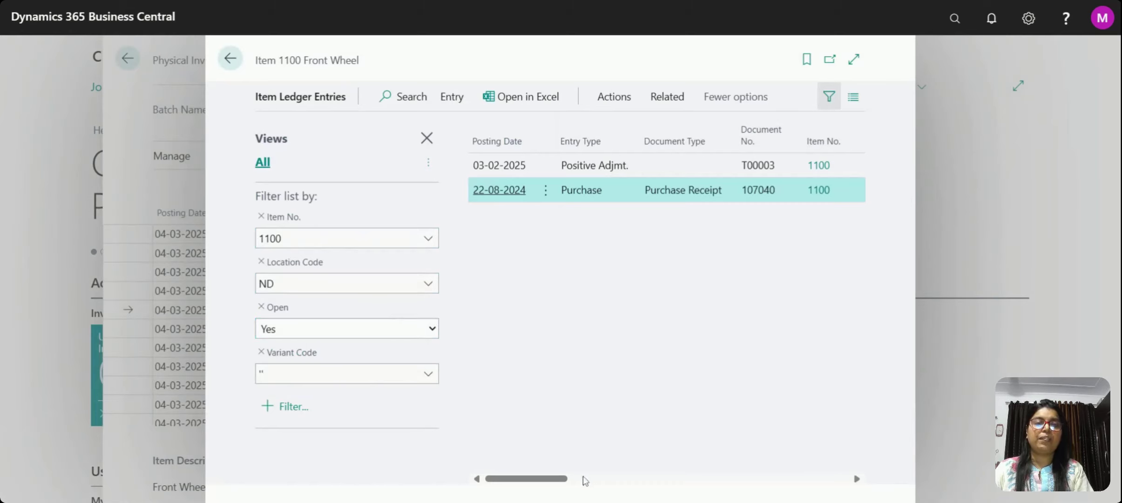
Review the entry types, quantities and remaining quantities of the Front Wheel ledger entries at location ND
drag(569, 478, 638, 480)
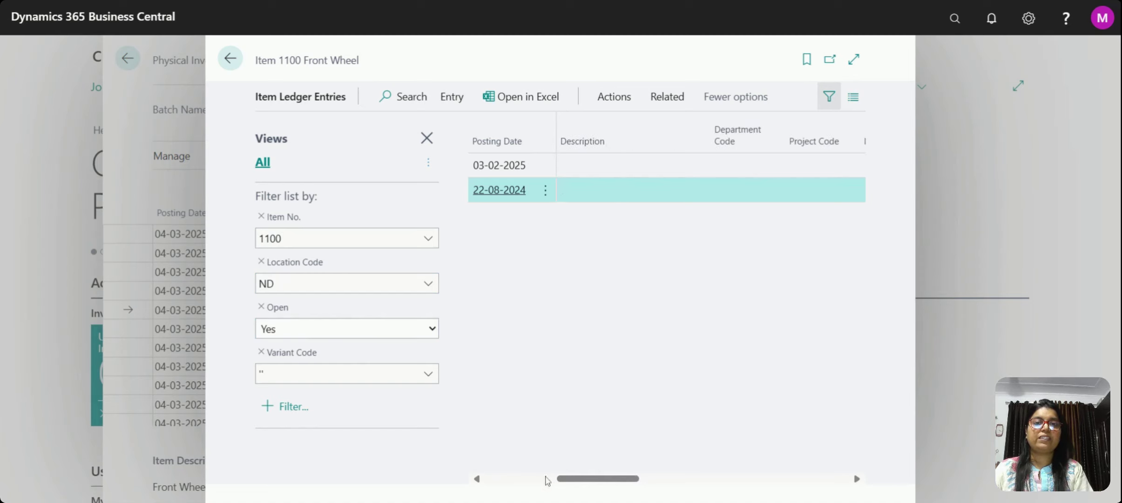
drag(563, 479, 491, 478)
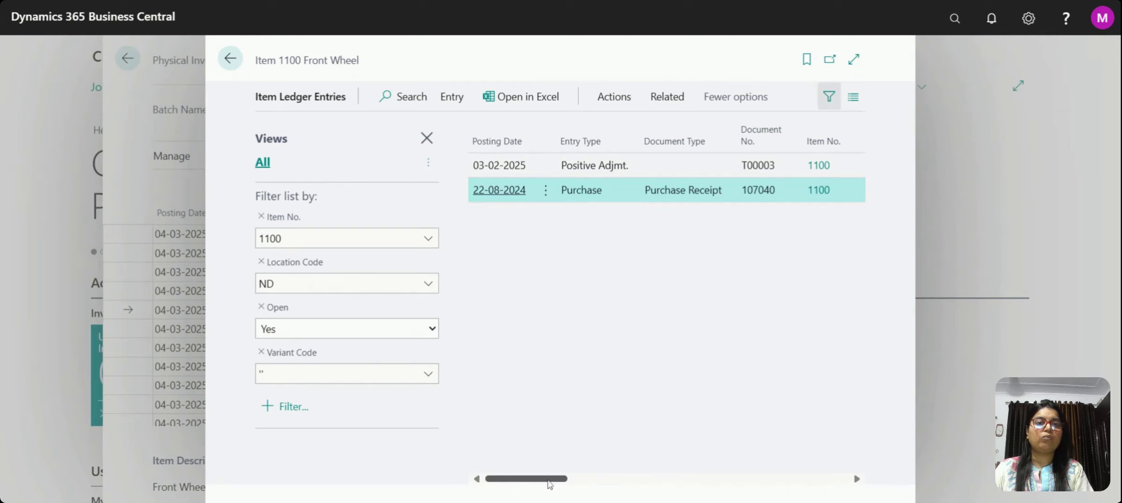
drag(559, 479, 691, 485)
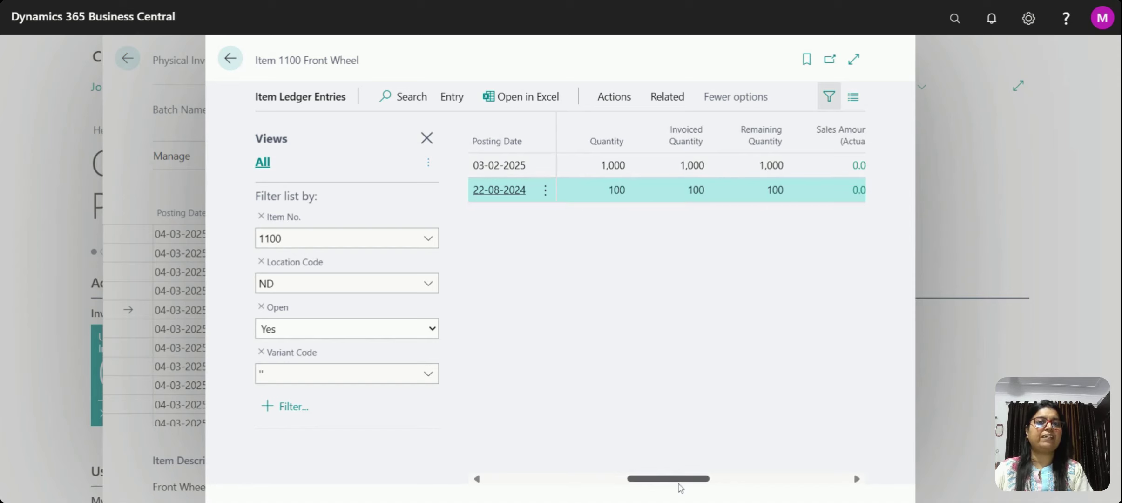
drag(675, 476, 859, 461)
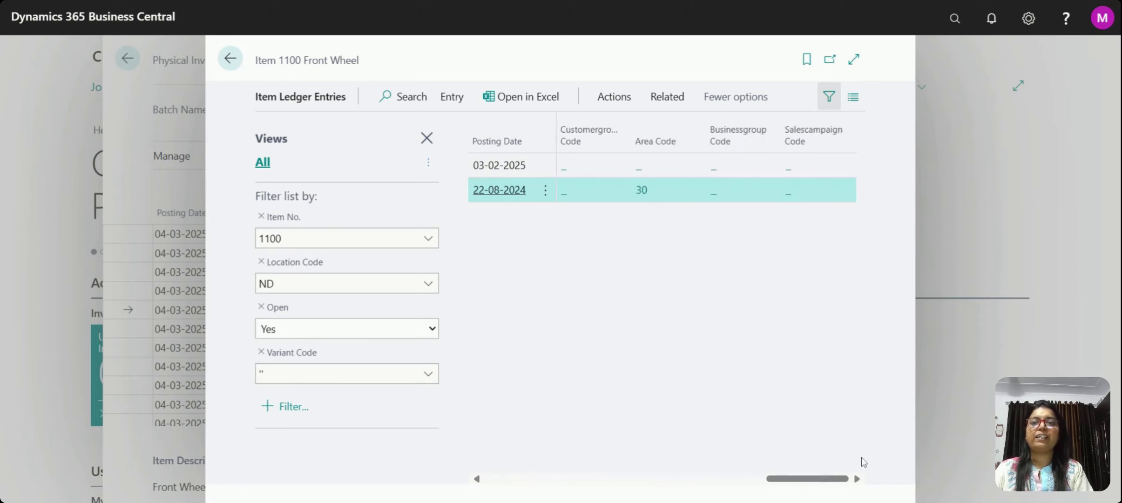
Return to the physical inventory journal and compare the physical and calculated quantities on the ND Front Wheel line
click(229, 59)
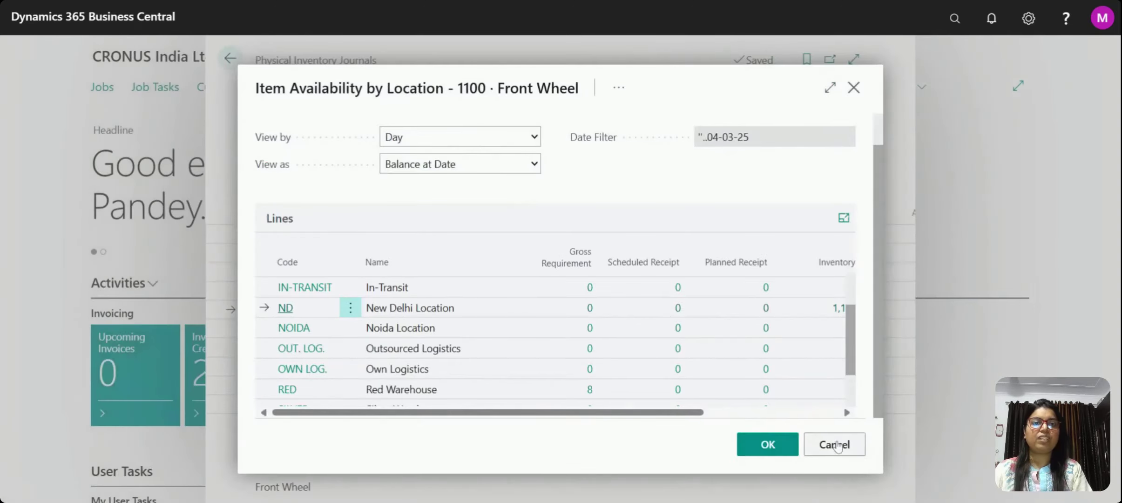
click(838, 446)
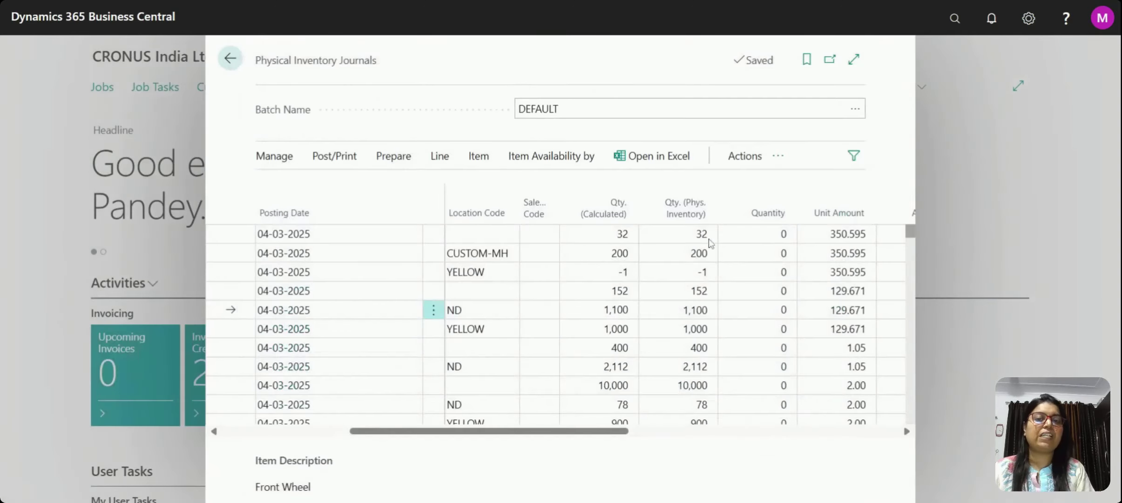
click(683, 309)
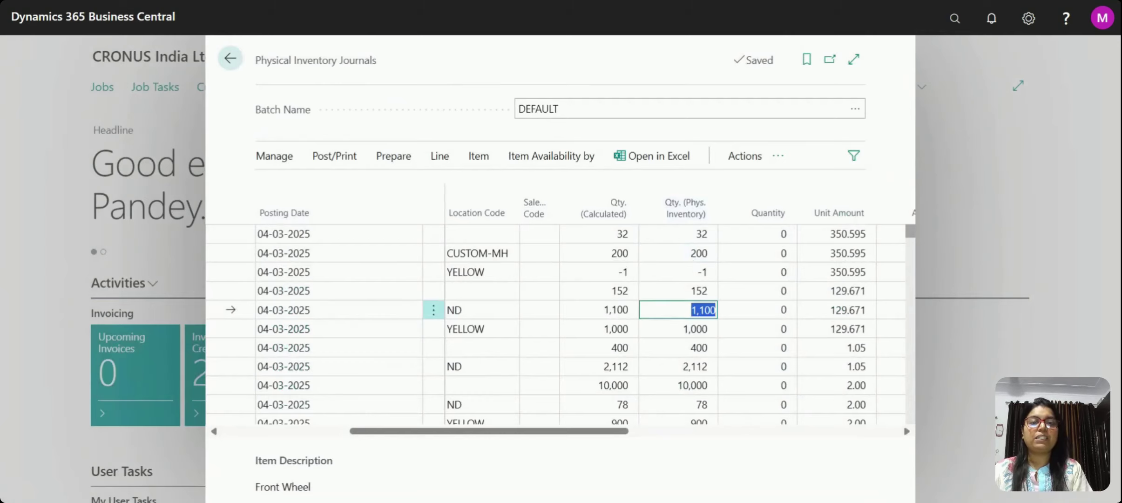
click(588, 311)
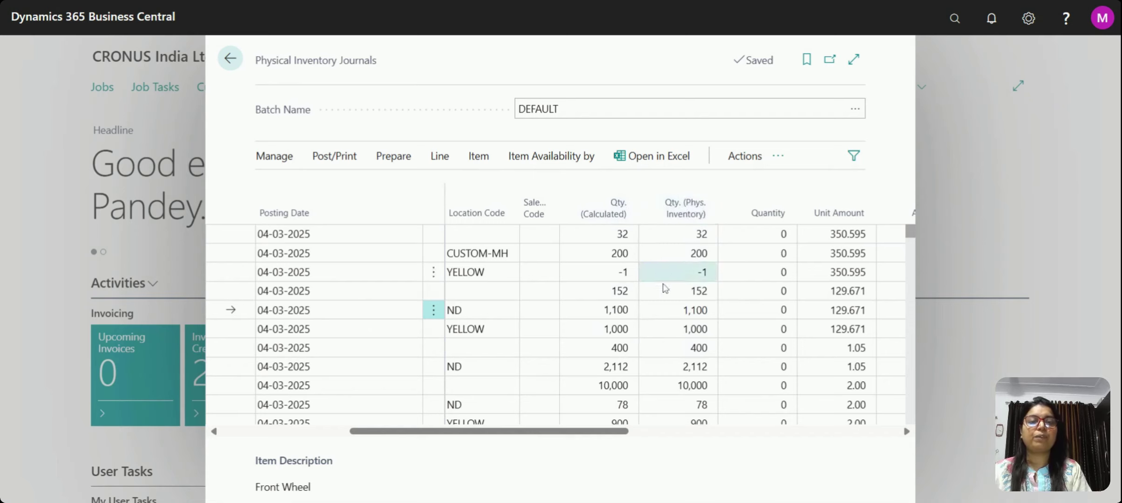
Add a filter on the Quantity field to the journal lines
click(853, 157)
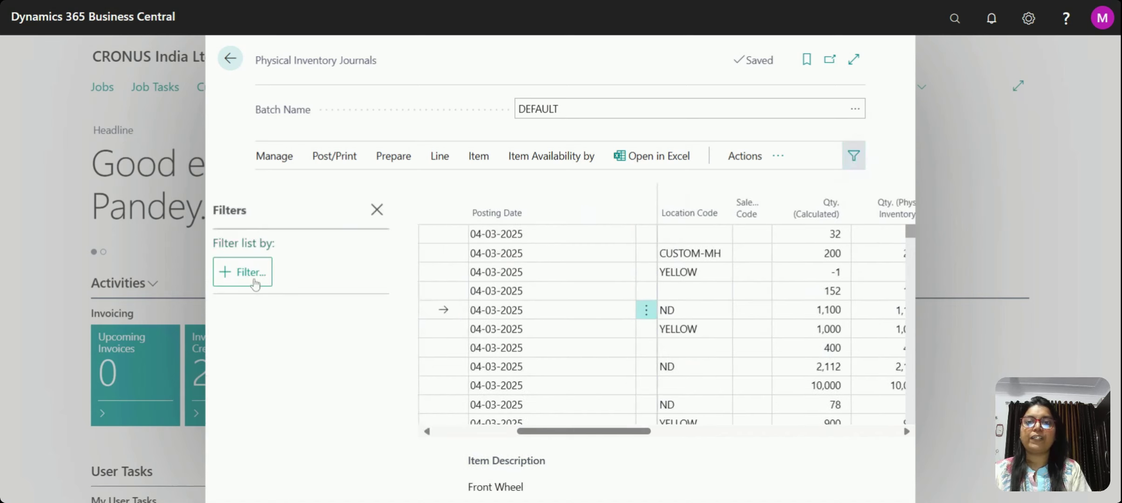
click(251, 272)
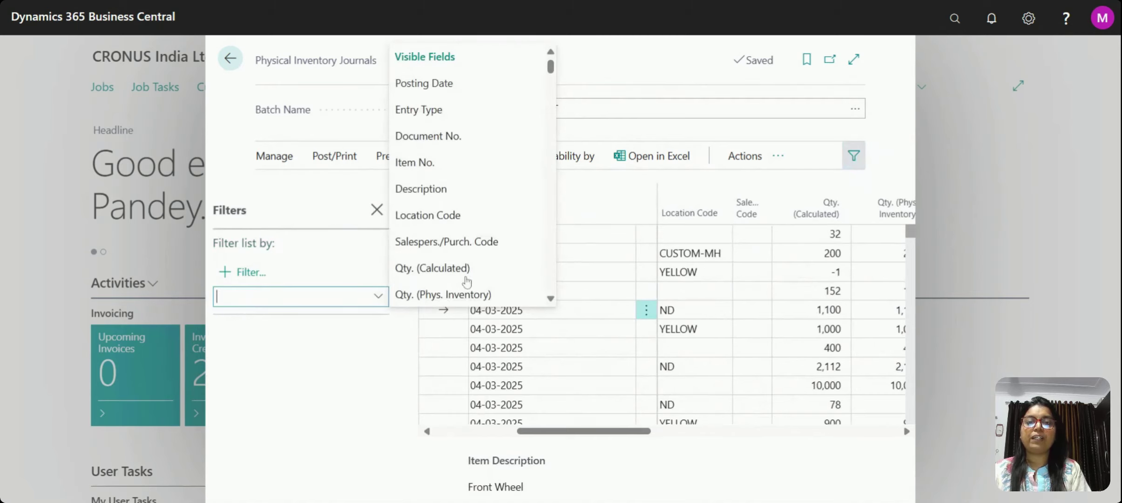
scroll(551, 70, down, 3)
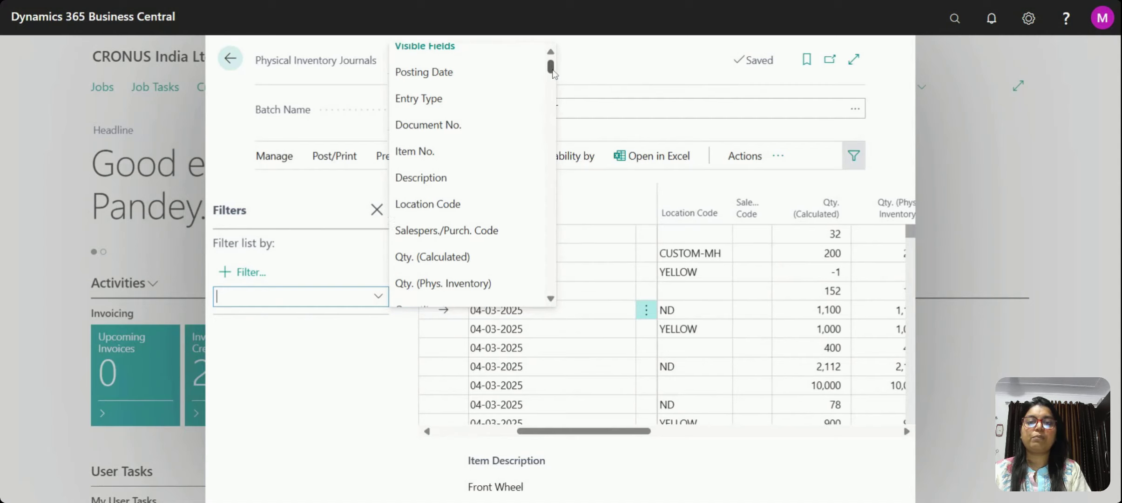
click(441, 266)
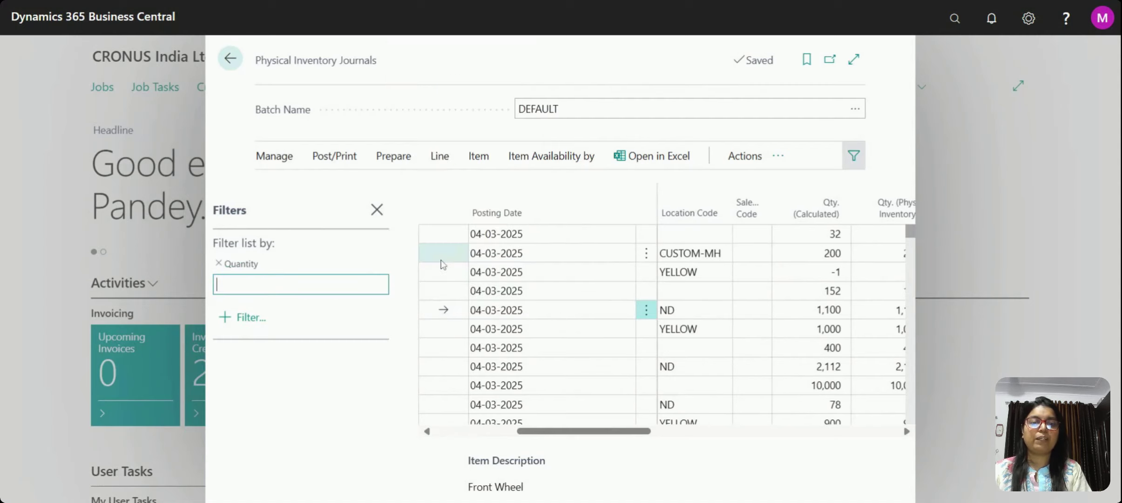
Look through the journal lines for differences between the calculated quantity, physical inventory quantity and Quantity columns
drag(627, 435, 670, 437)
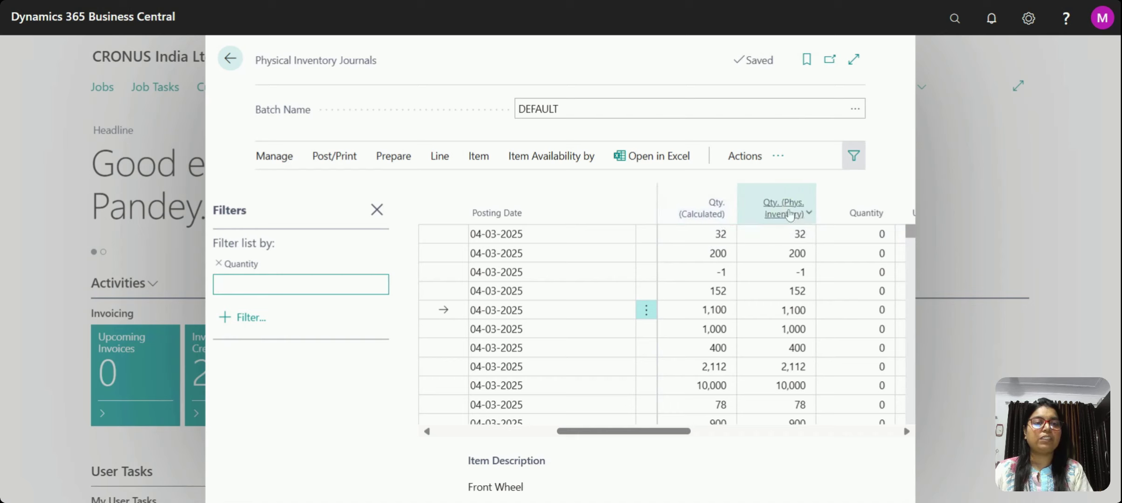
drag(910, 235, 913, 303)
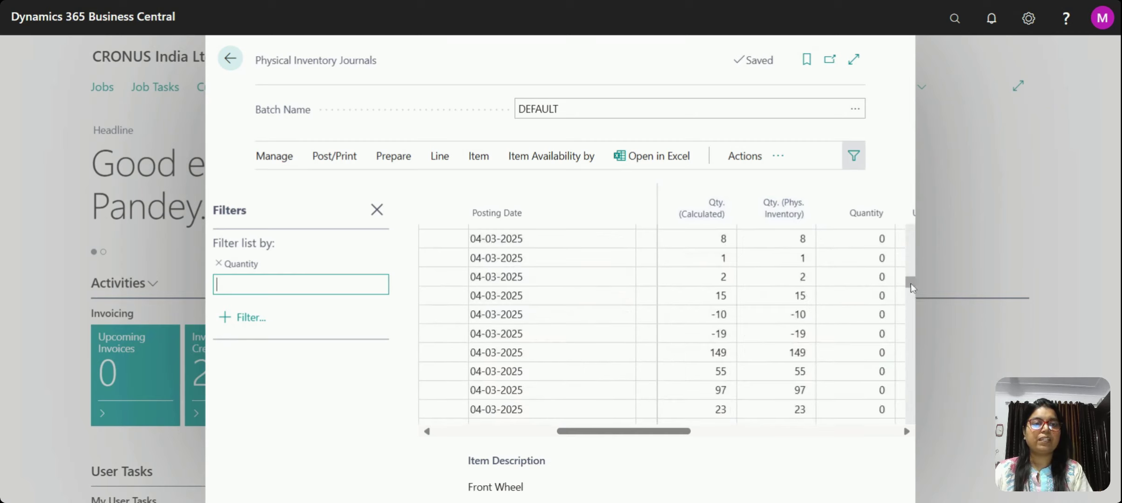
drag(911, 284, 907, 335)
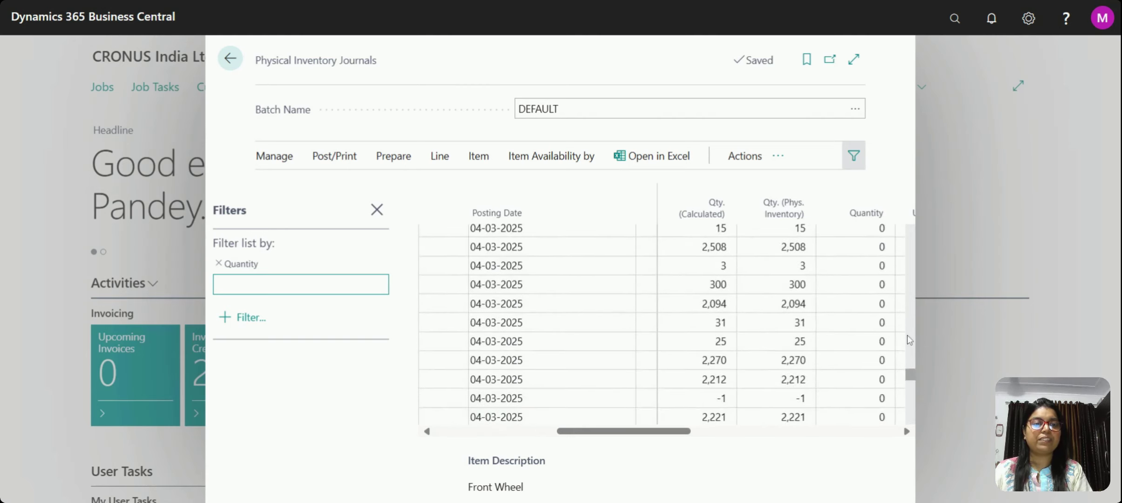
drag(909, 373, 911, 408)
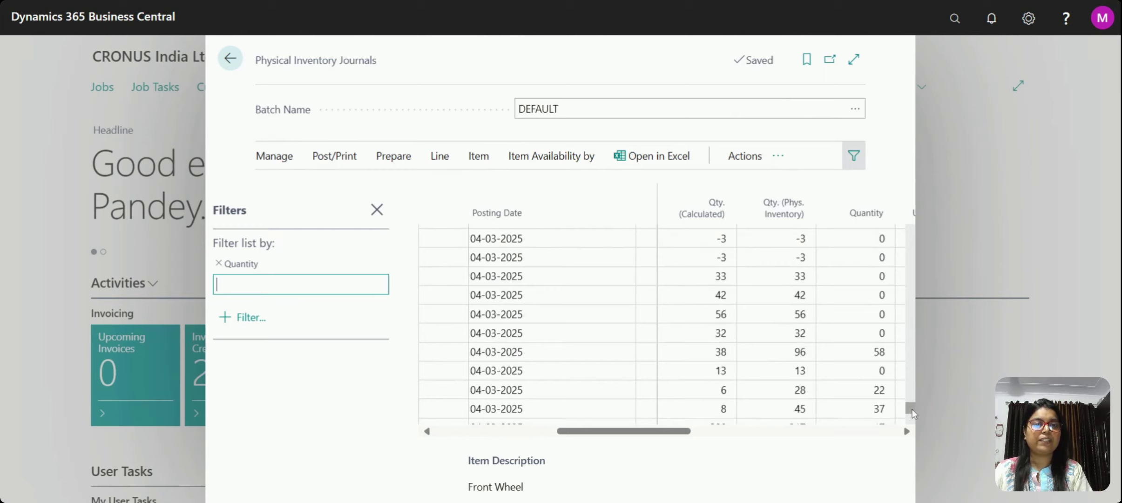
click(701, 357)
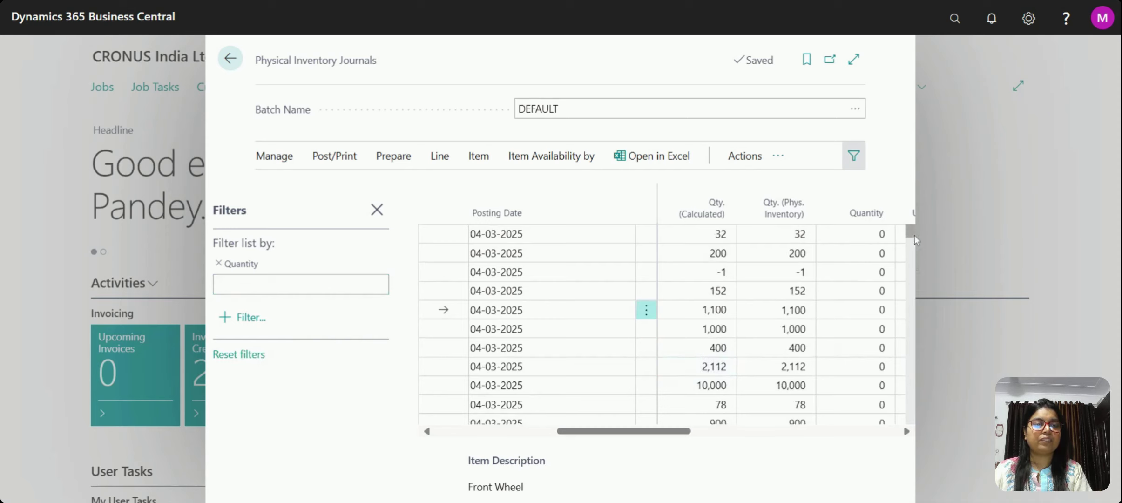
drag(913, 235, 908, 331)
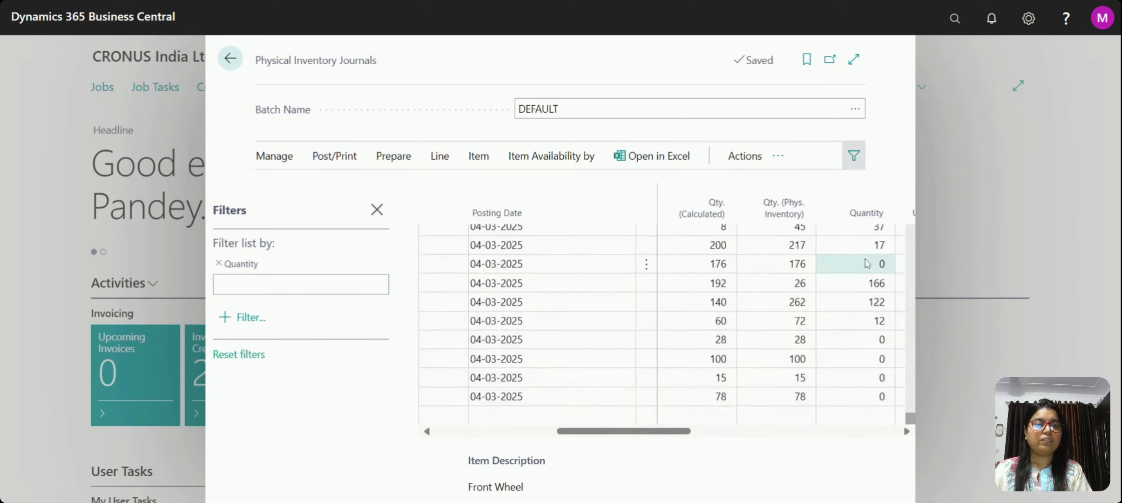
drag(915, 415, 915, 410)
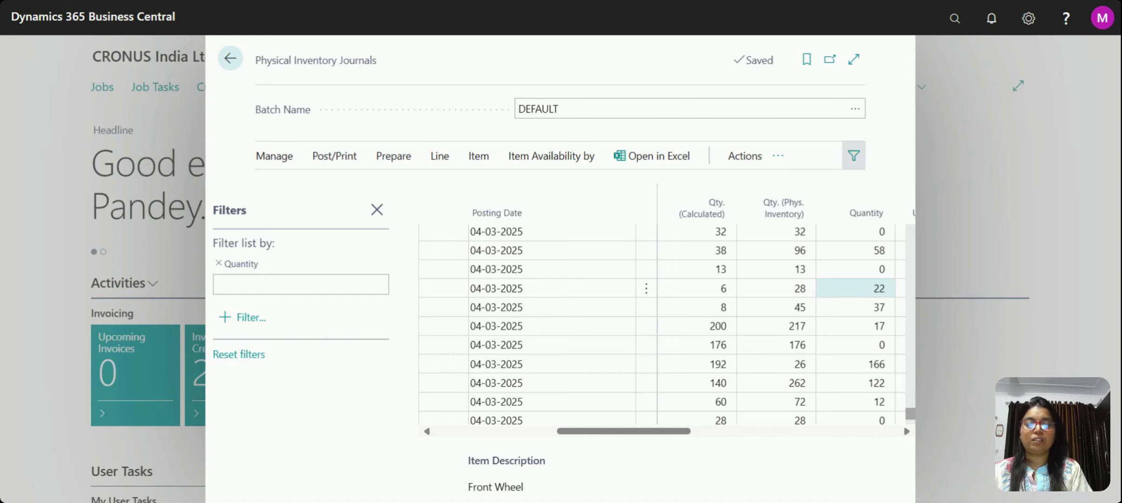
Set the Quantity filter to >0 so only lines with an inventory difference are listed
click(325, 285)
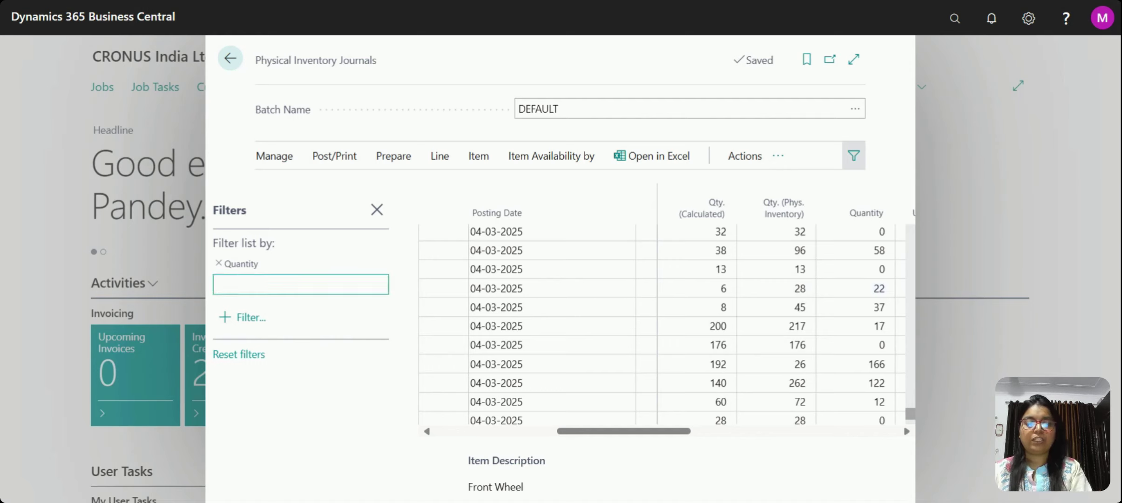
text(>)
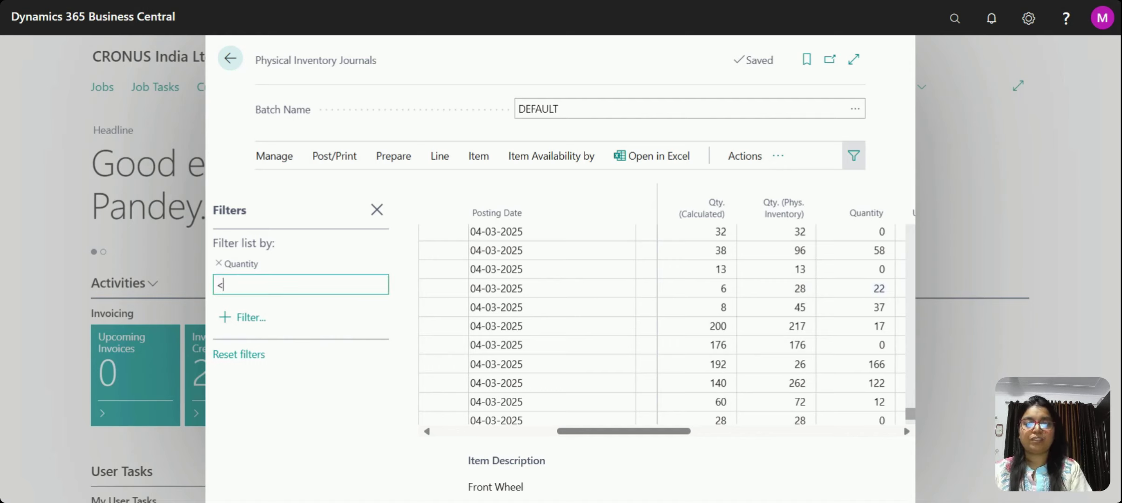
text(0)
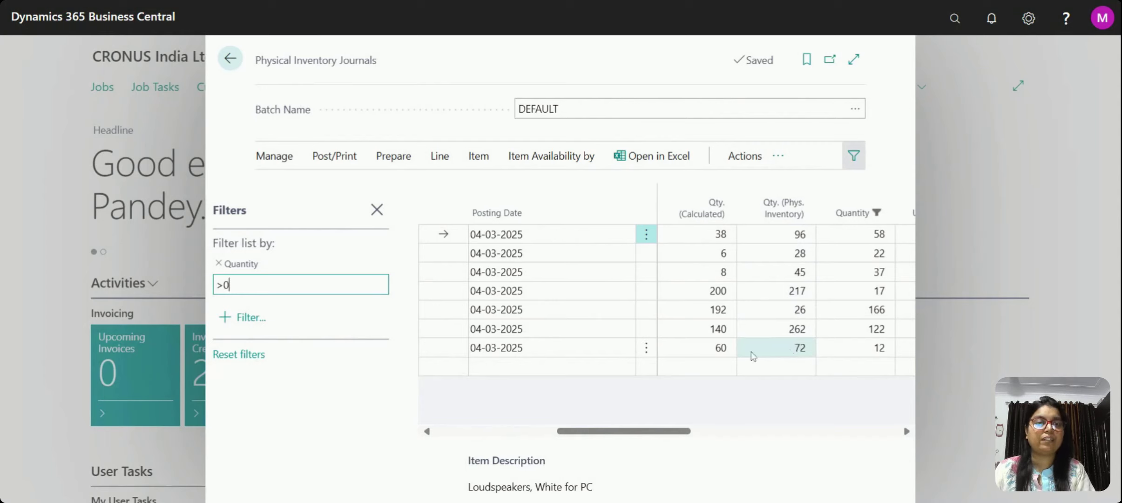
Examine the LS-S15 journal line's item number, calculated quantity, physical inventory quantity, Quantity and amount columns
click(691, 352)
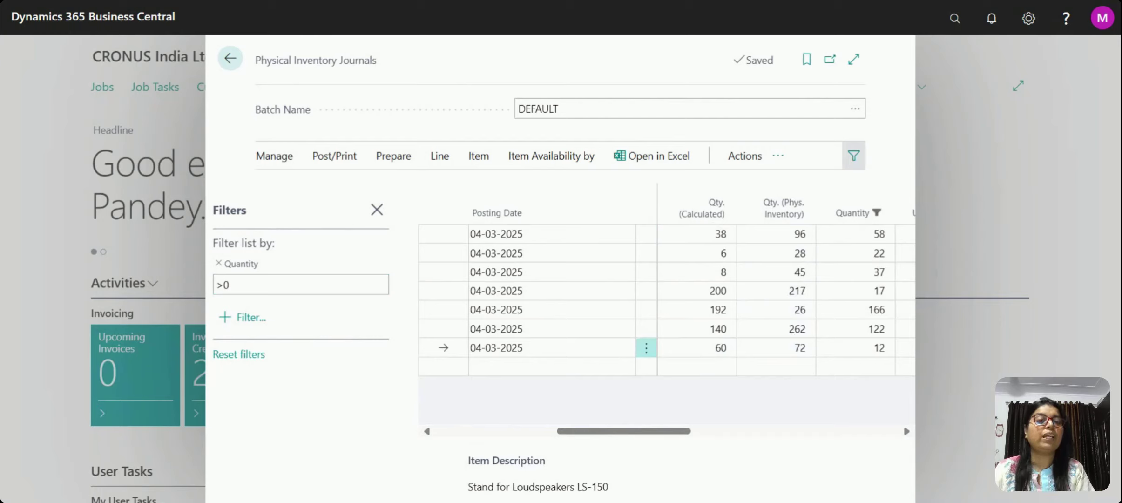
click(800, 348)
double_click(802, 348)
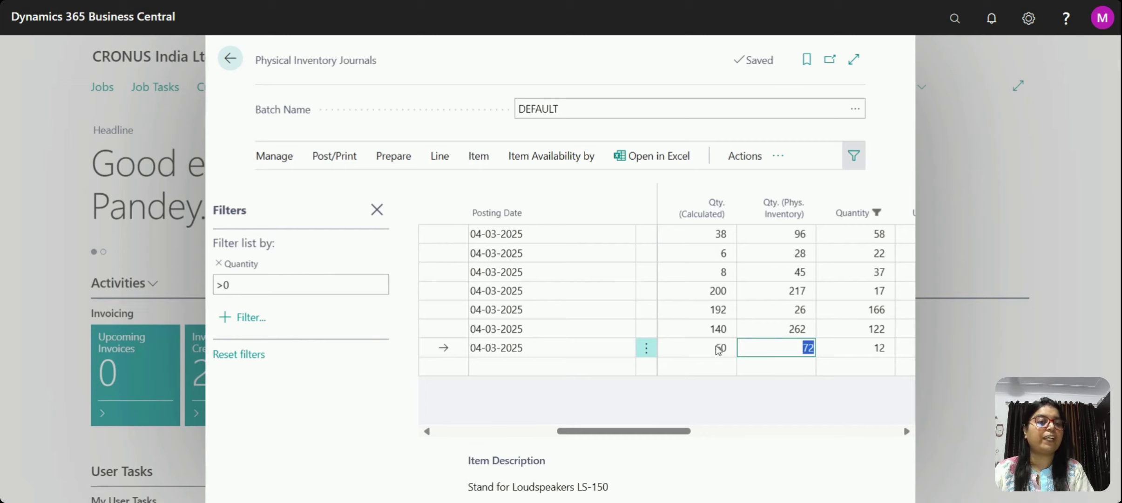
click(859, 347)
drag(688, 436, 564, 439)
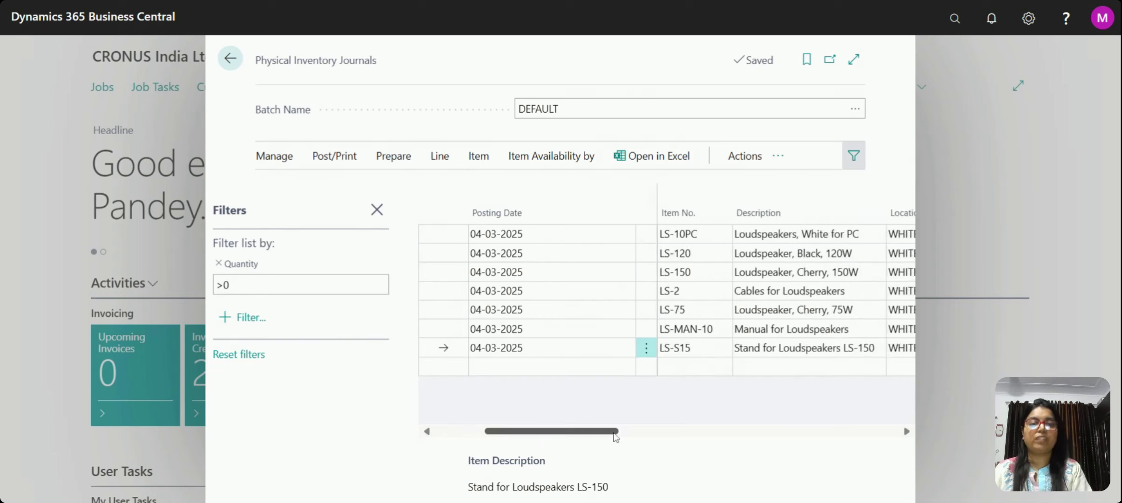
click(691, 347)
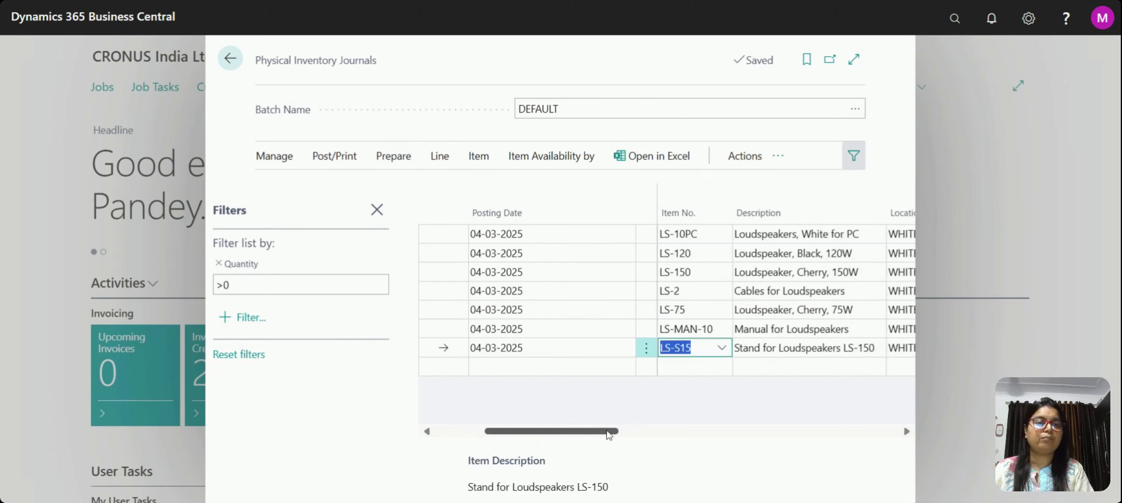
drag(609, 437, 708, 435)
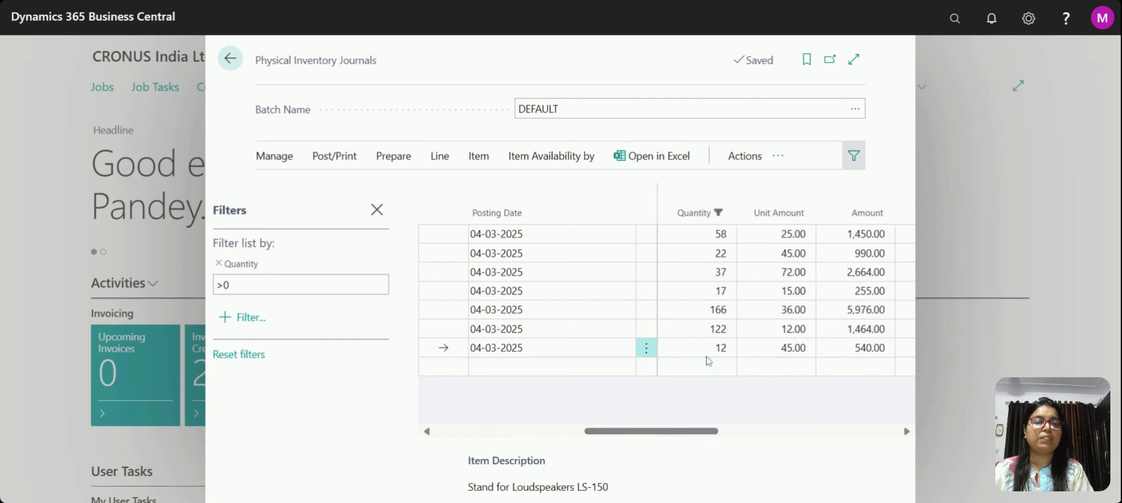
drag(716, 435, 688, 438)
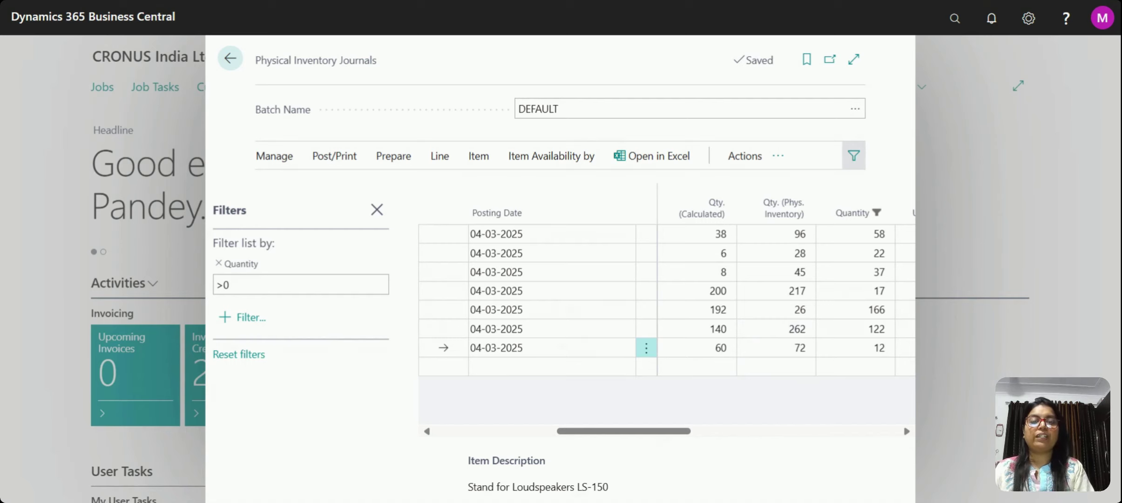
Open Item Availability by Location for the LS-S15 line and inspect the inventory entries behind the IN-TRANSIT location
click(787, 348)
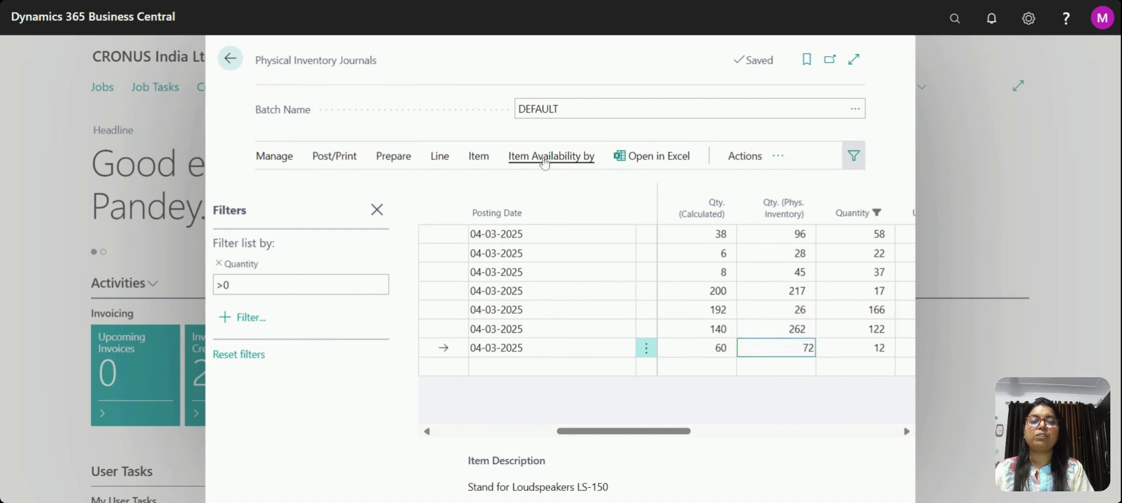
click(552, 156)
click(490, 193)
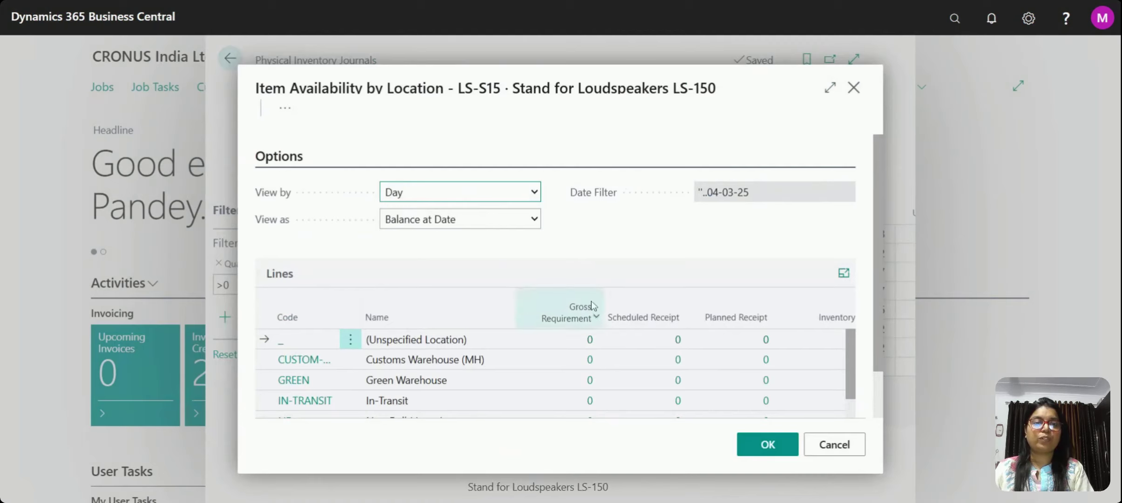
scroll(850, 379, down, 1)
scroll(850, 388, down, 3)
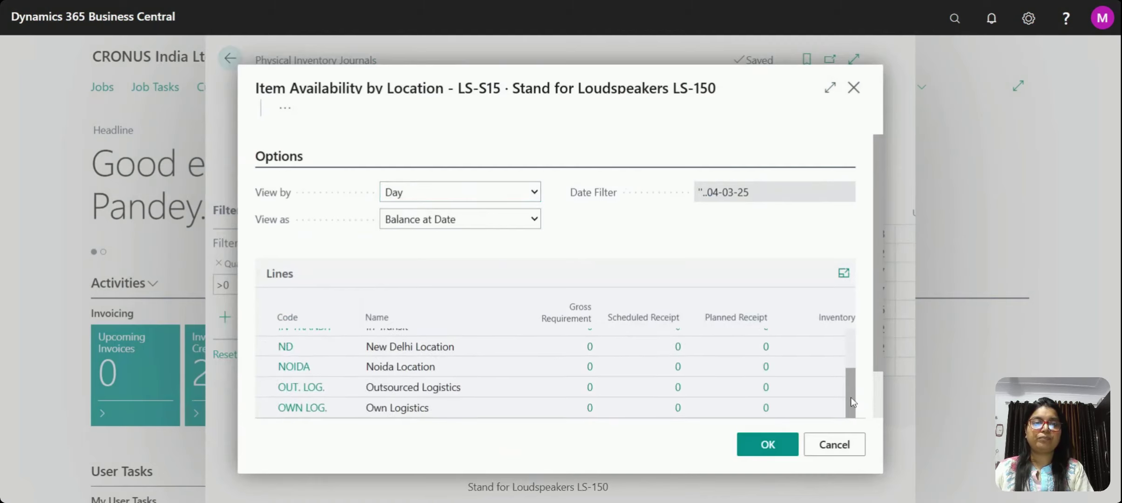
drag(852, 401, 850, 379)
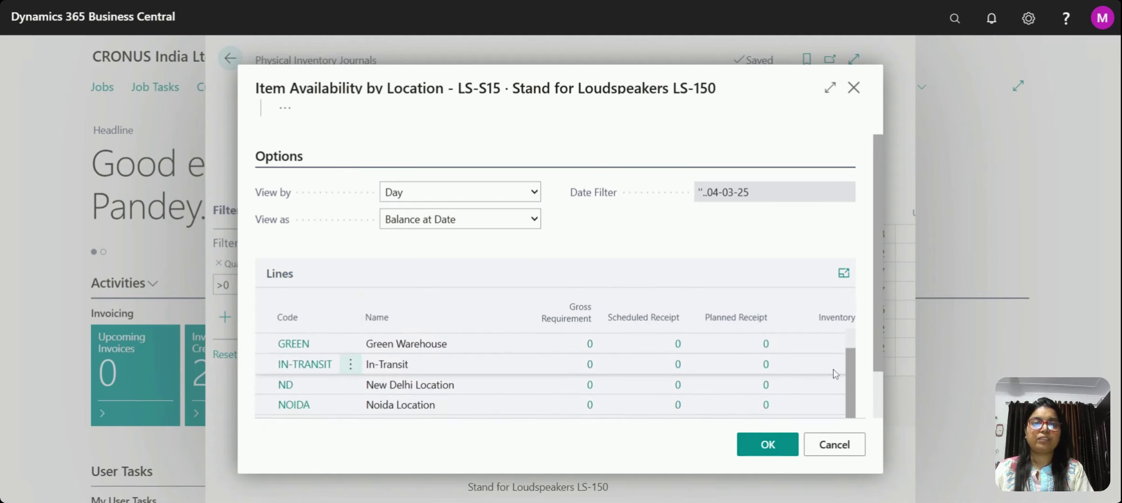
click(834, 375)
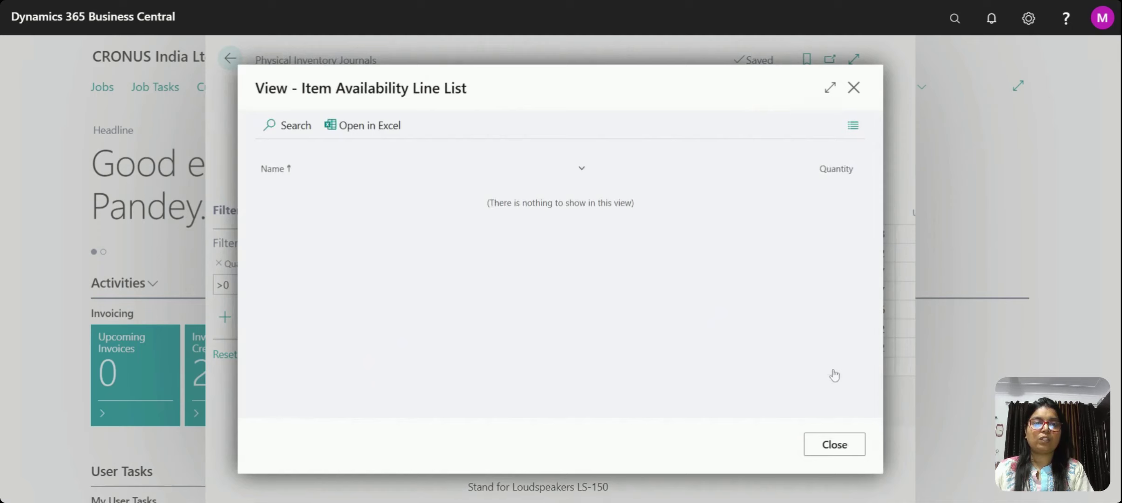
click(834, 444)
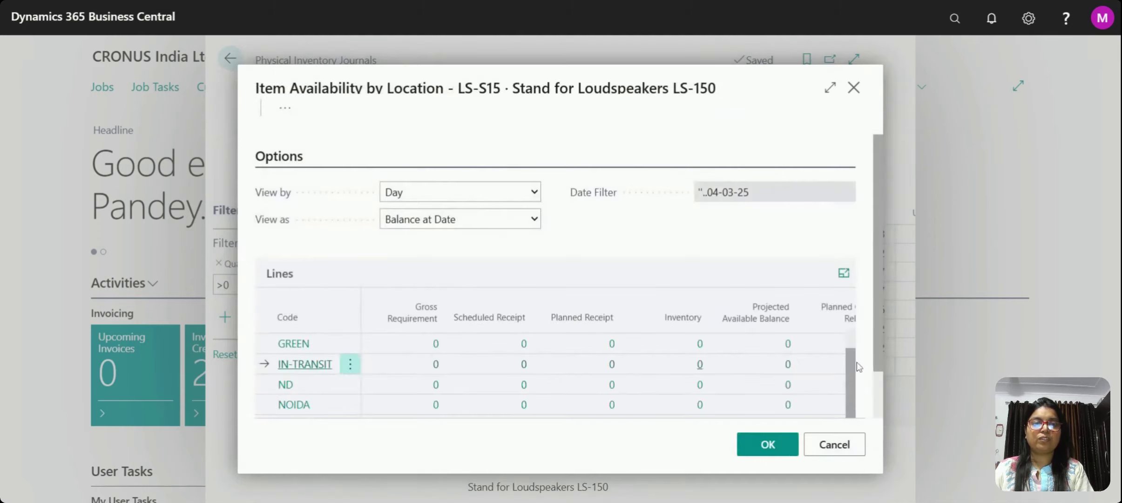
Check the Inventory figure for location WHITE and look at the item ledger entries behind it
drag(880, 358, 876, 415)
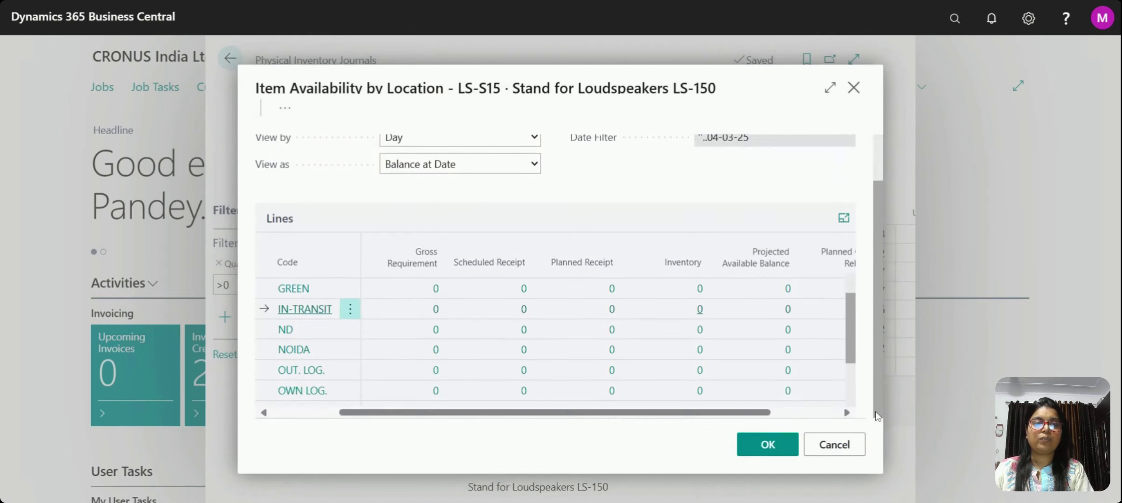
drag(733, 416, 802, 418)
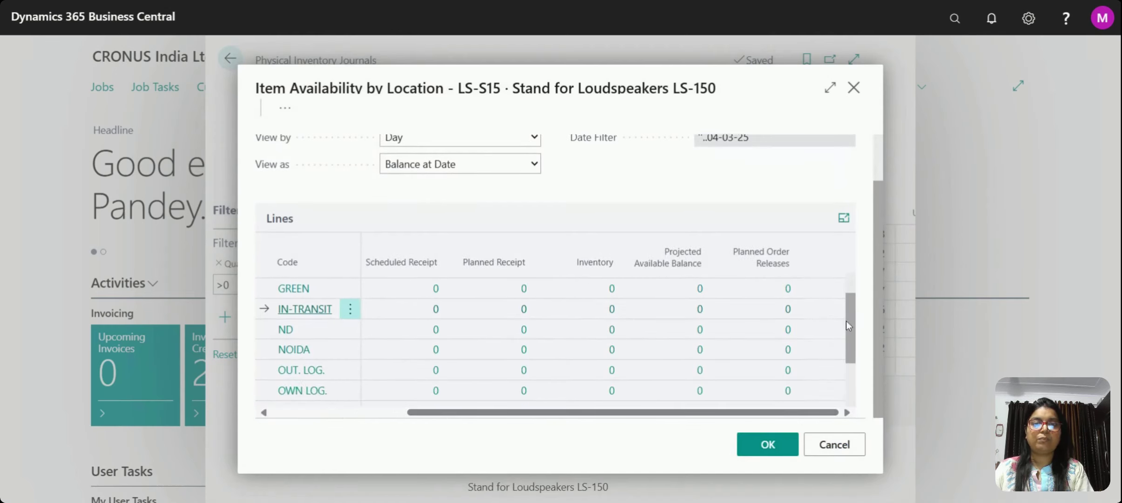
drag(845, 321, 852, 364)
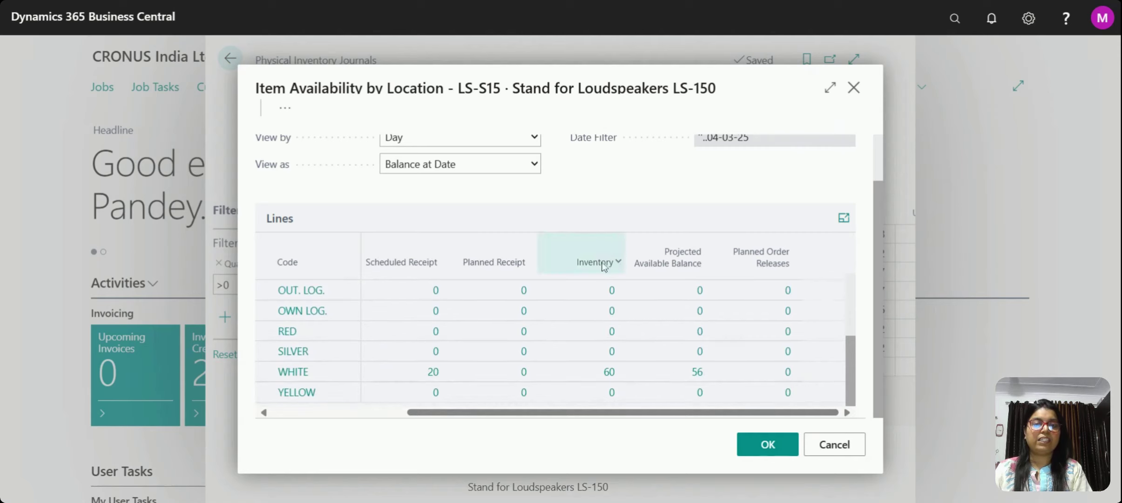
click(609, 371)
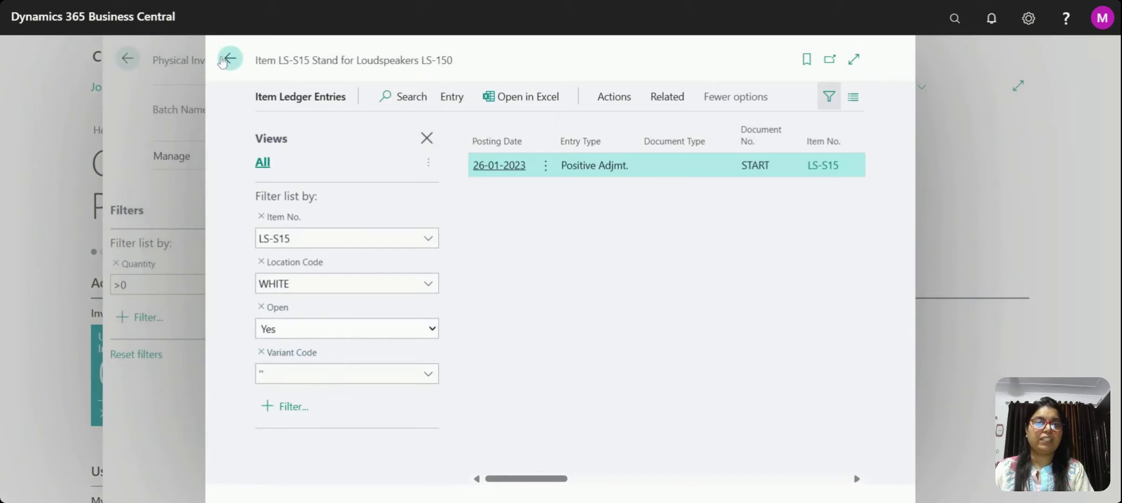
click(230, 57)
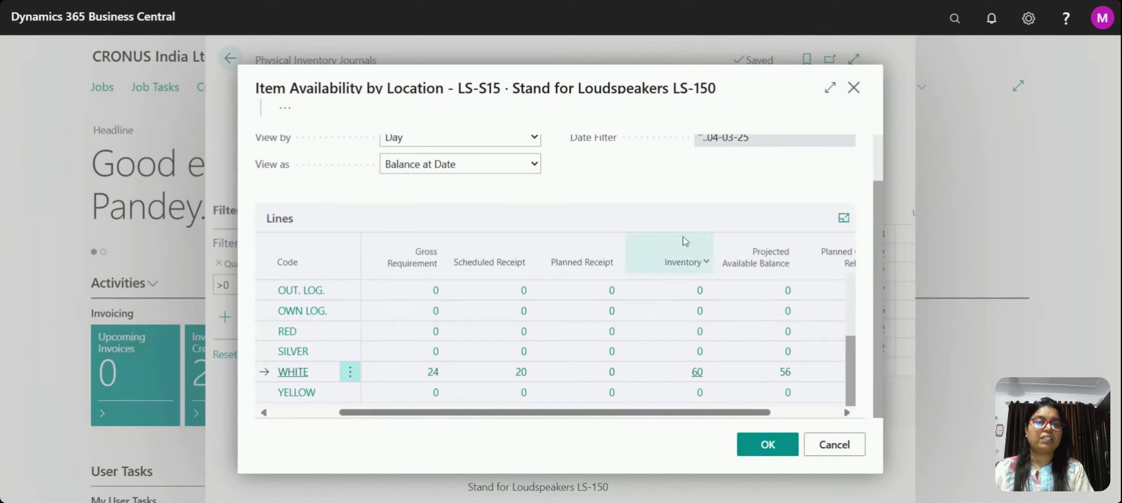
Review the quantity and remaining quantity of the open WHITE ledger entries for LS-S15, and return to the physical inventory journal
click(696, 371)
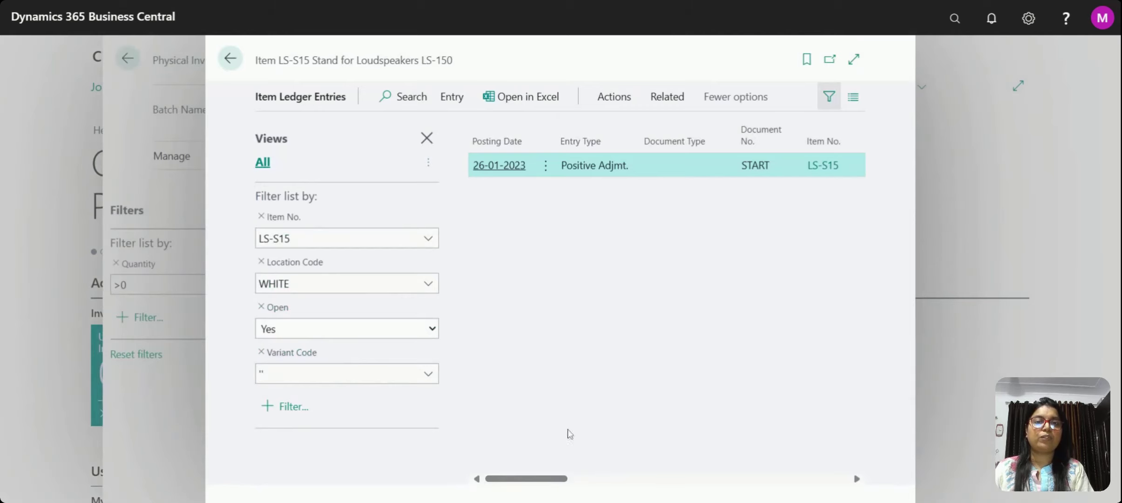
drag(554, 481, 724, 469)
click(663, 478)
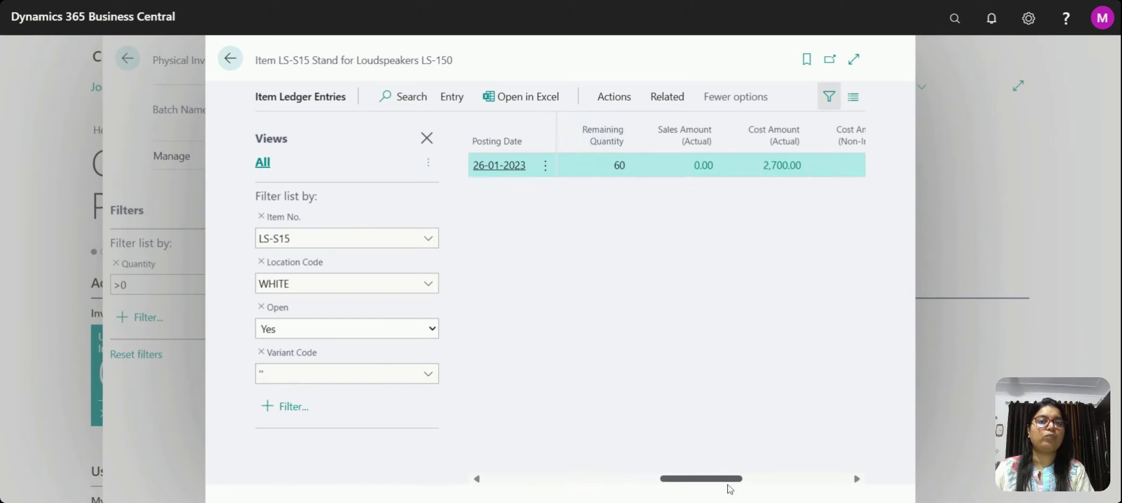
drag(726, 480, 652, 489)
drag(650, 484, 696, 460)
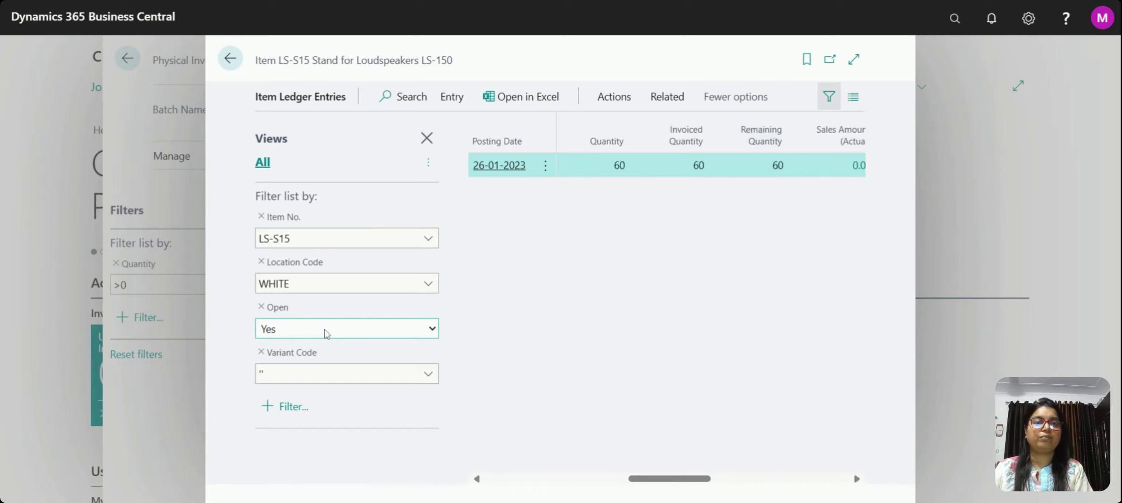
drag(673, 479, 465, 471)
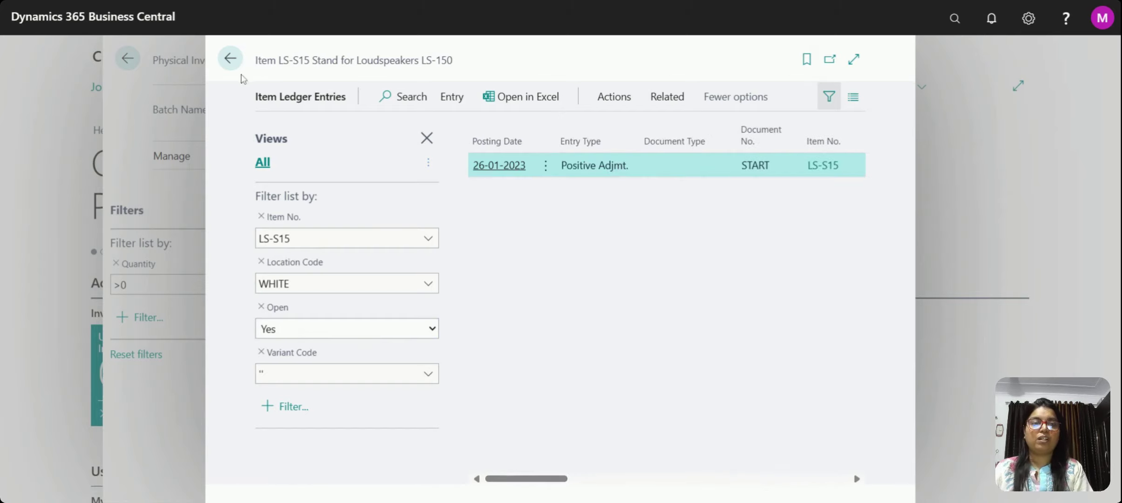
click(229, 68)
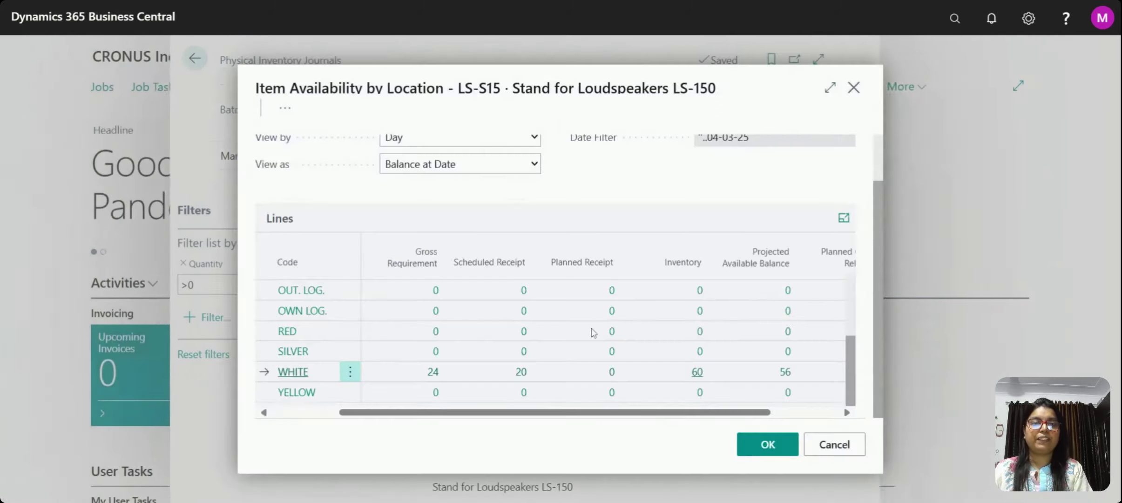
click(832, 455)
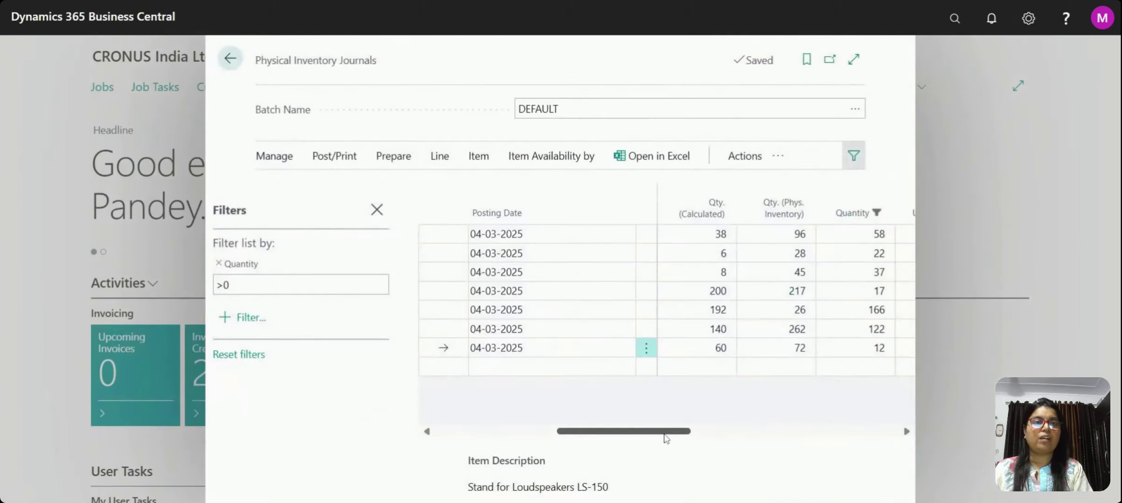
drag(689, 436, 720, 436)
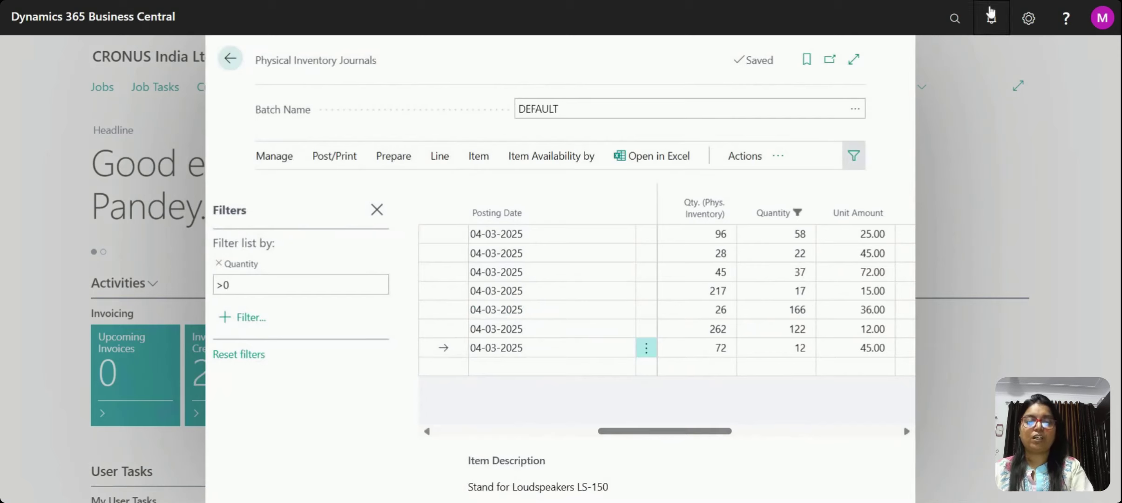
Search for "inventory val" and open the Inventory Valuation report
click(954, 19)
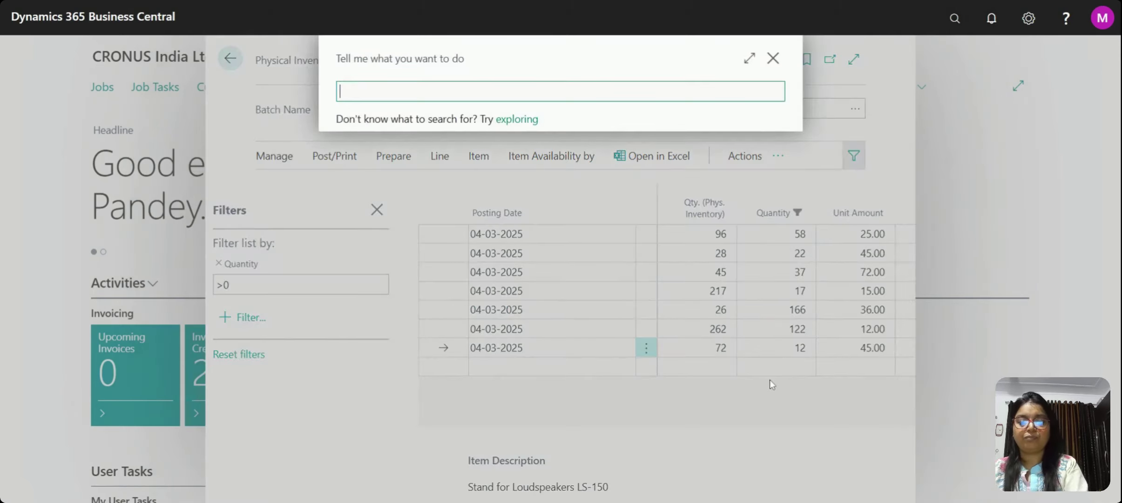
text(invent)
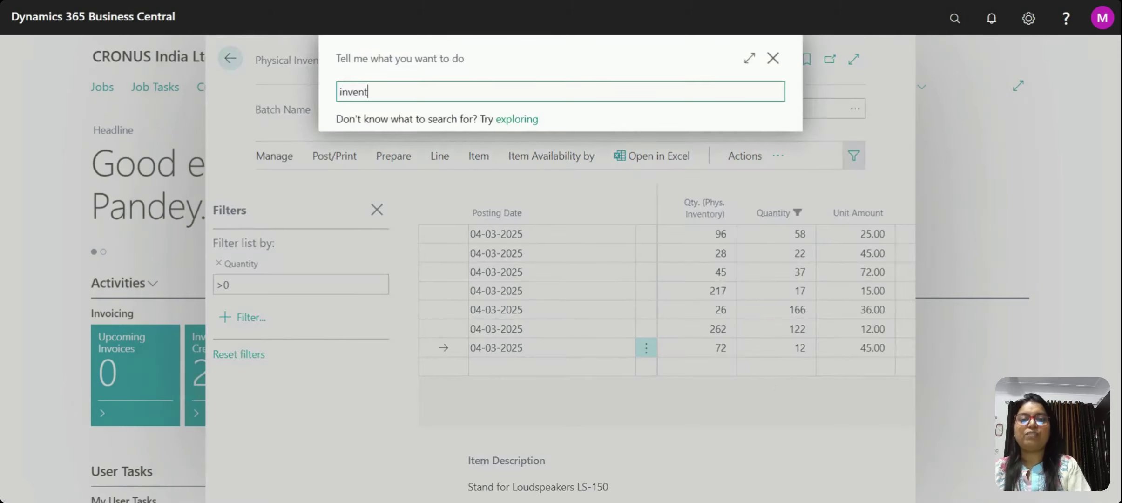
text(ory val)
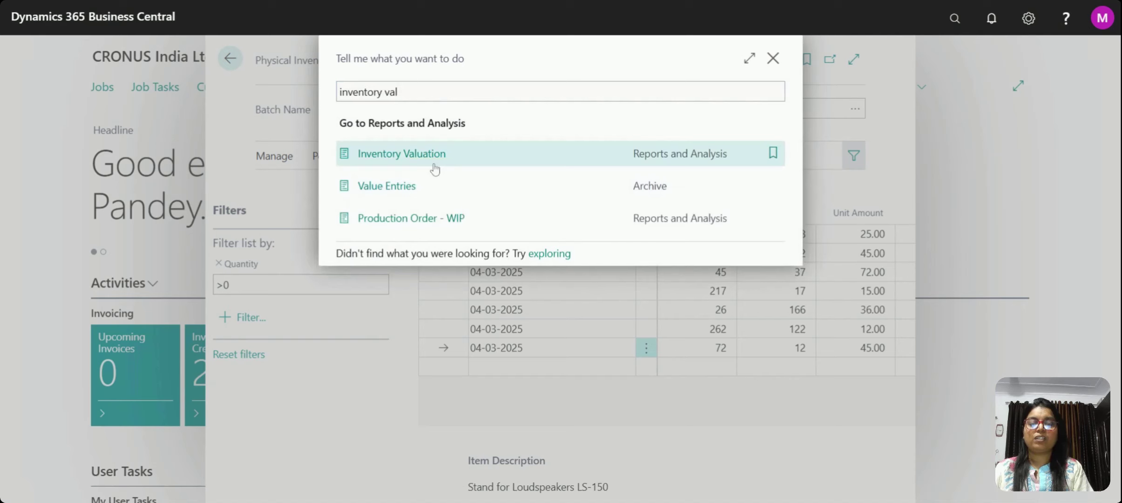
click(435, 169)
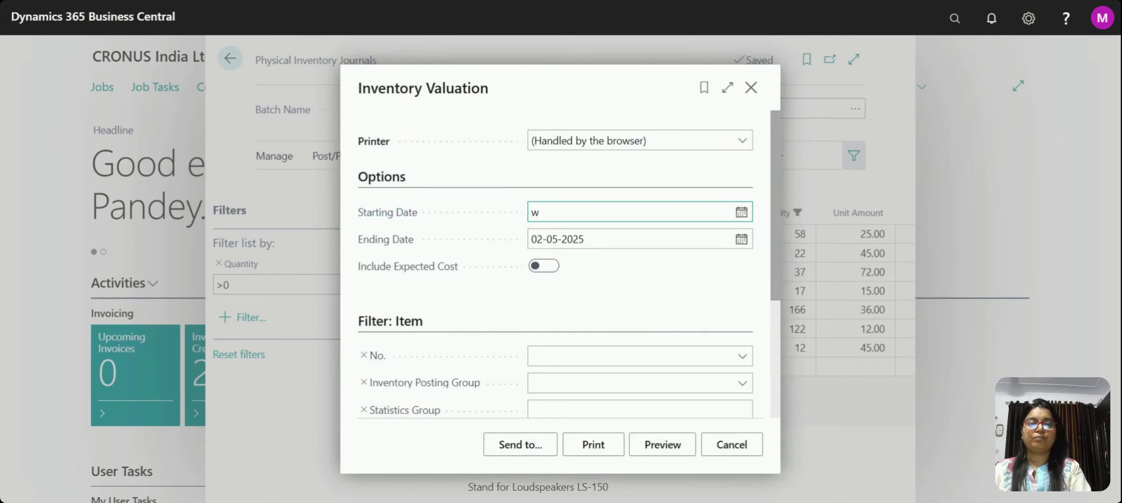
Set the report's starting date to 02-05-2025, include expected cost, filter on item LS-S15, preview the report and close the preview
key(Tab)
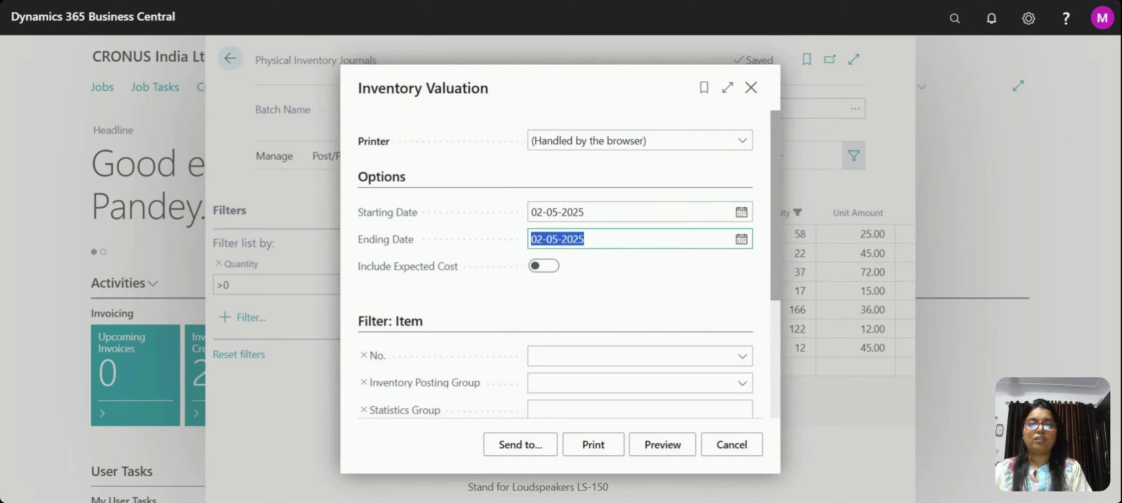
click(550, 268)
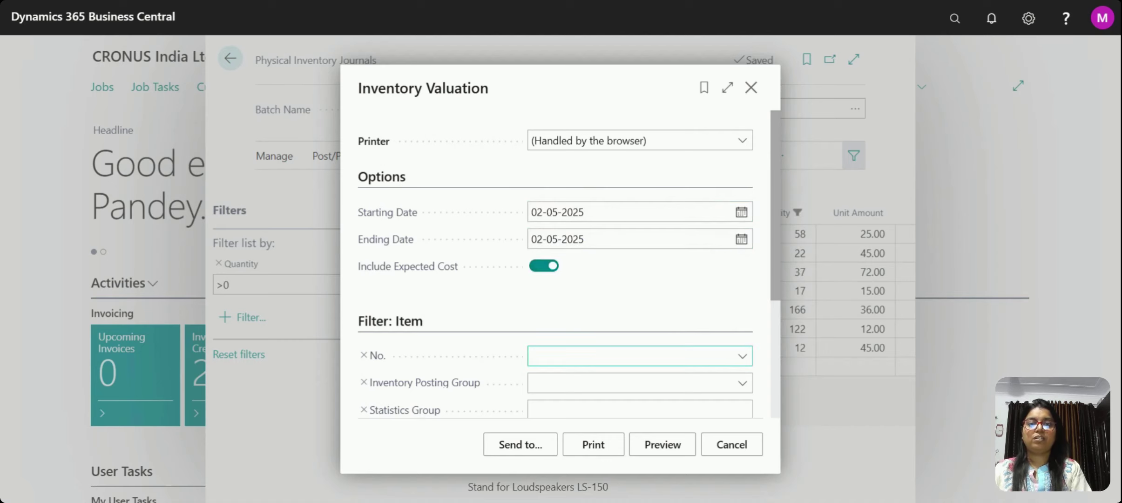
click(670, 356)
text(LS-S15)
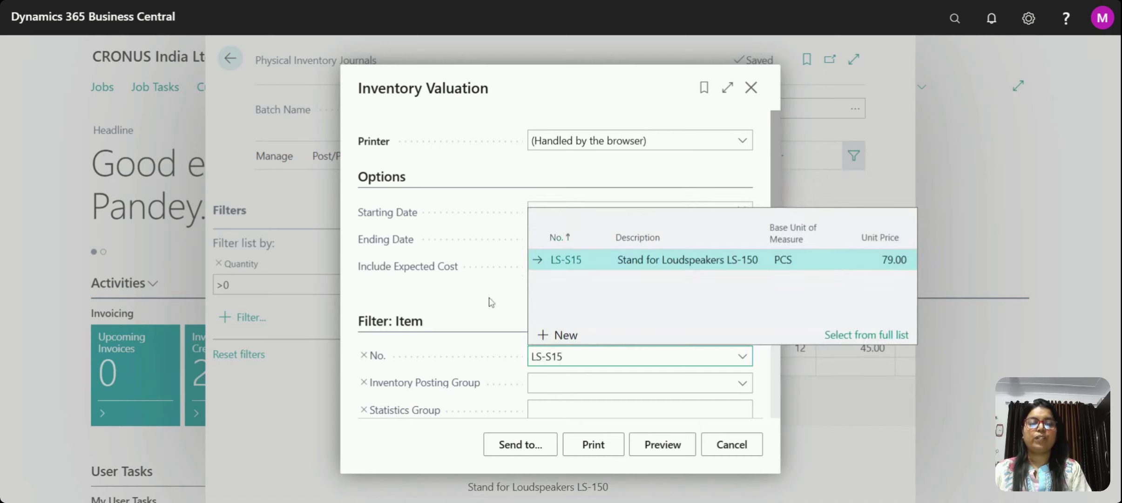
click(488, 301)
click(652, 448)
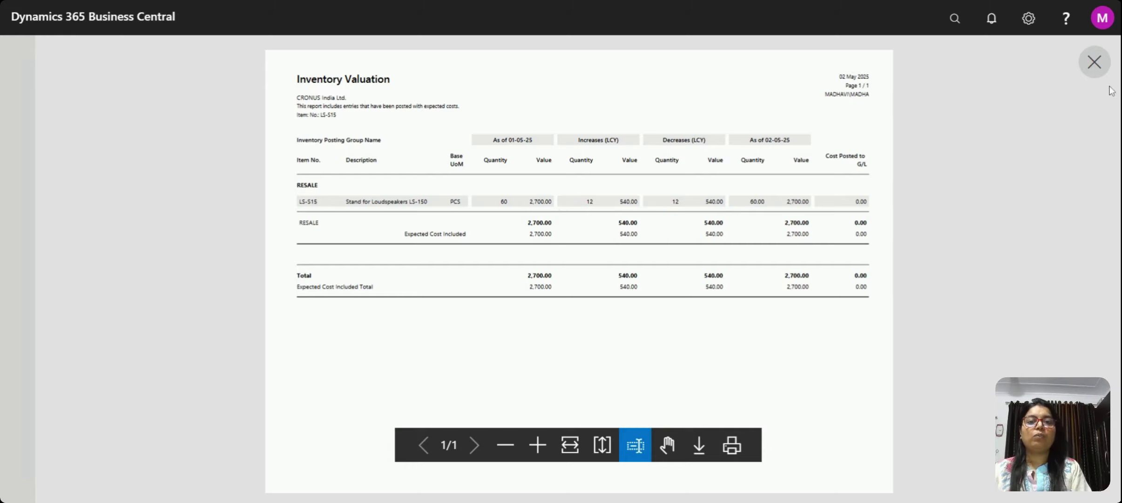
click(1095, 70)
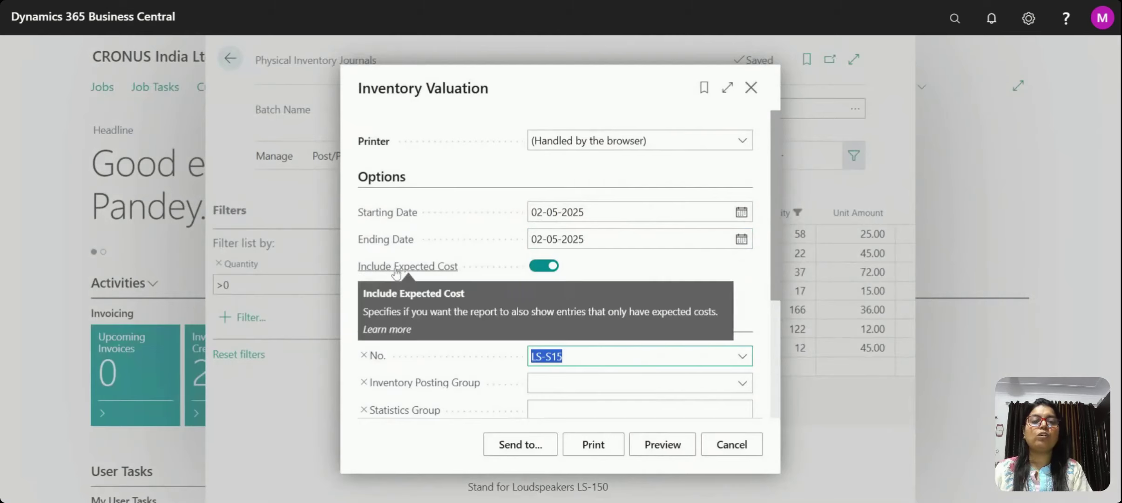
Exclude expected cost from the Inventory Valuation report for LS-S15, preview it, and close the preview and the report request
click(544, 266)
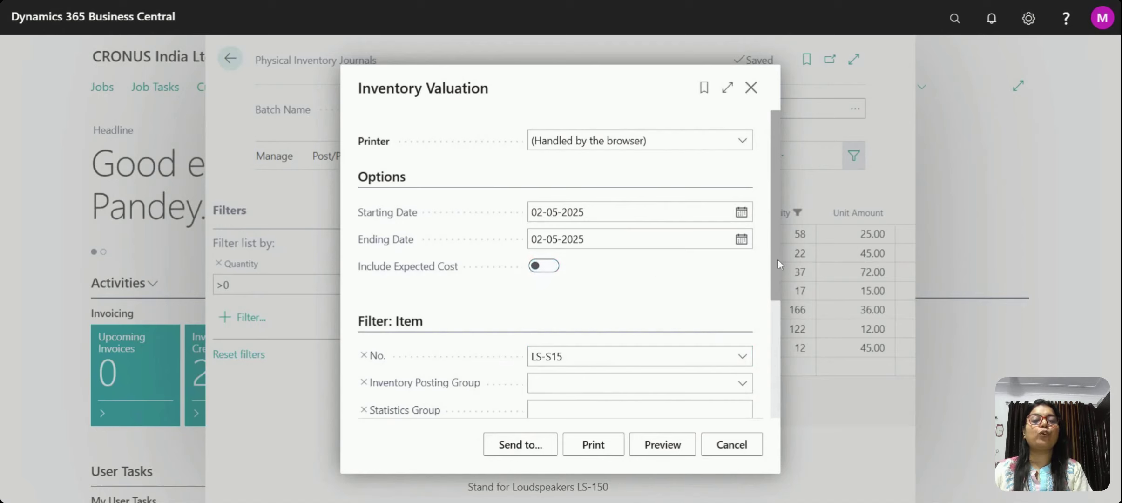
drag(778, 260, 776, 286)
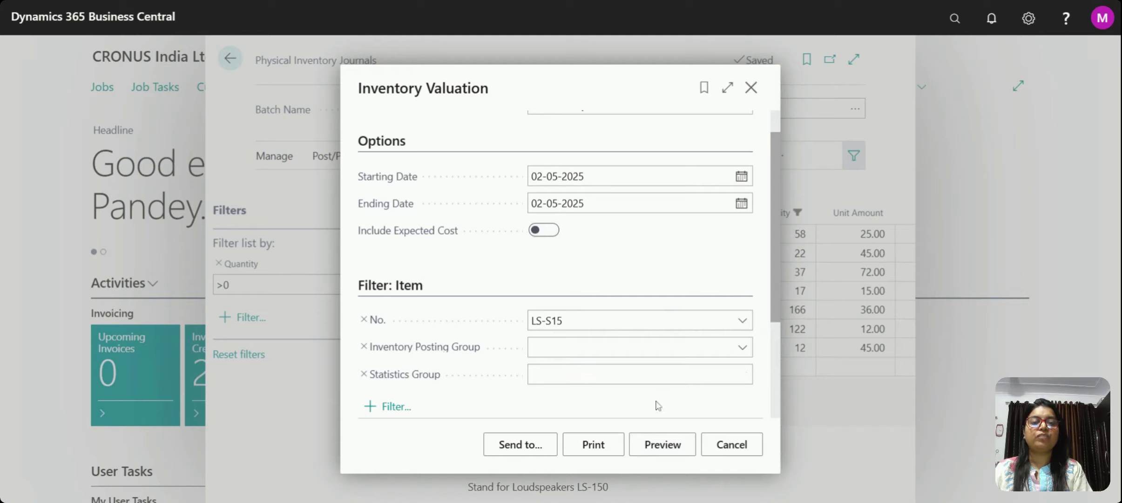
click(666, 446)
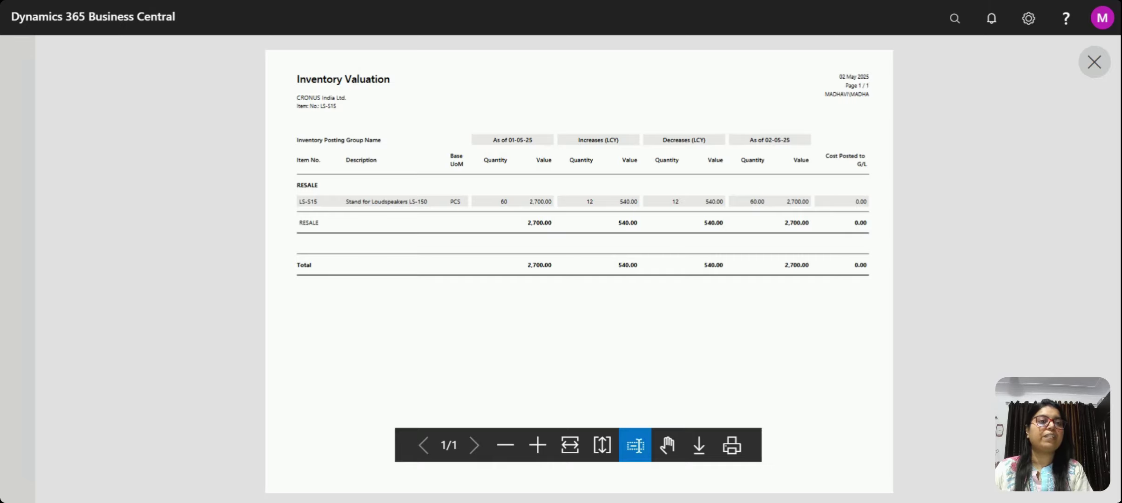
click(1099, 68)
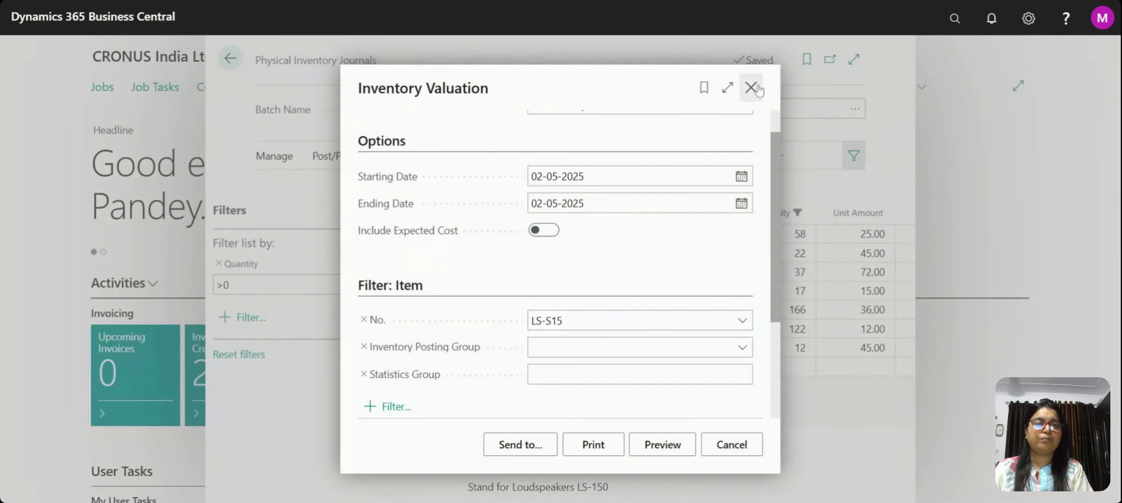
click(751, 87)
Look up the location code on the LS-S15 journal line and open the WHITE location's card for editing
mouse_move(726, 435)
mouse_down()
mouse_move(807, 440)
mouse_move(710, 445)
mouse_up()
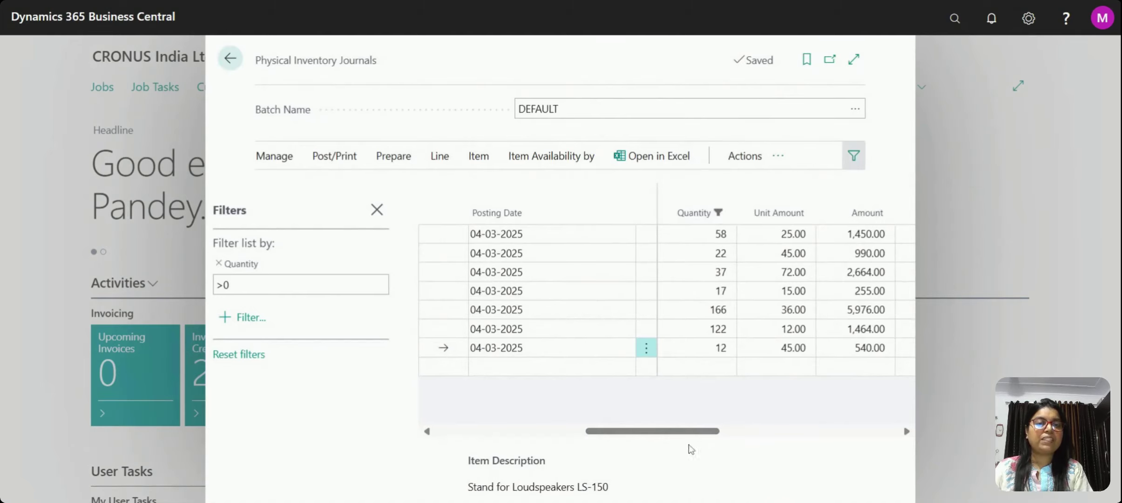
drag(708, 432, 652, 447)
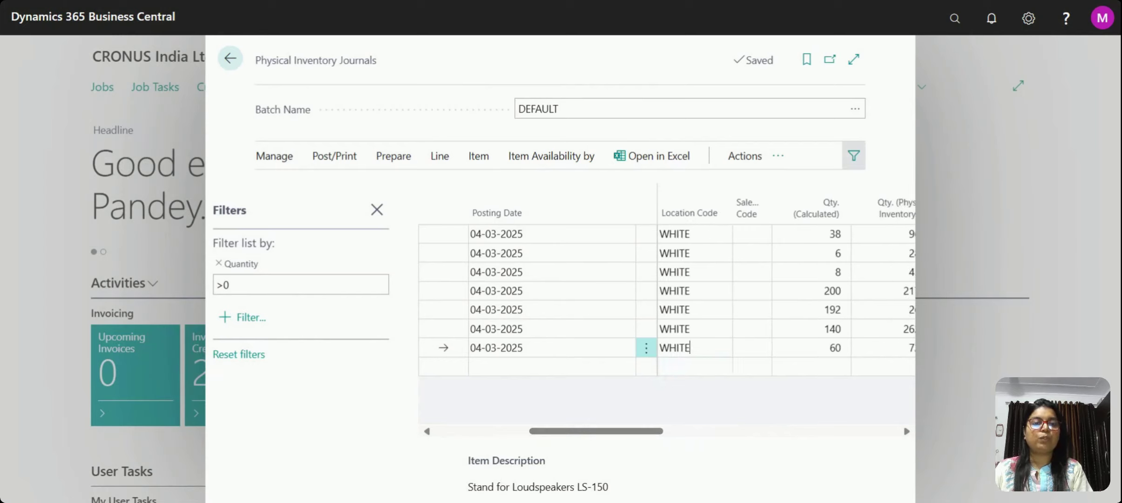
click(723, 354)
click(723, 350)
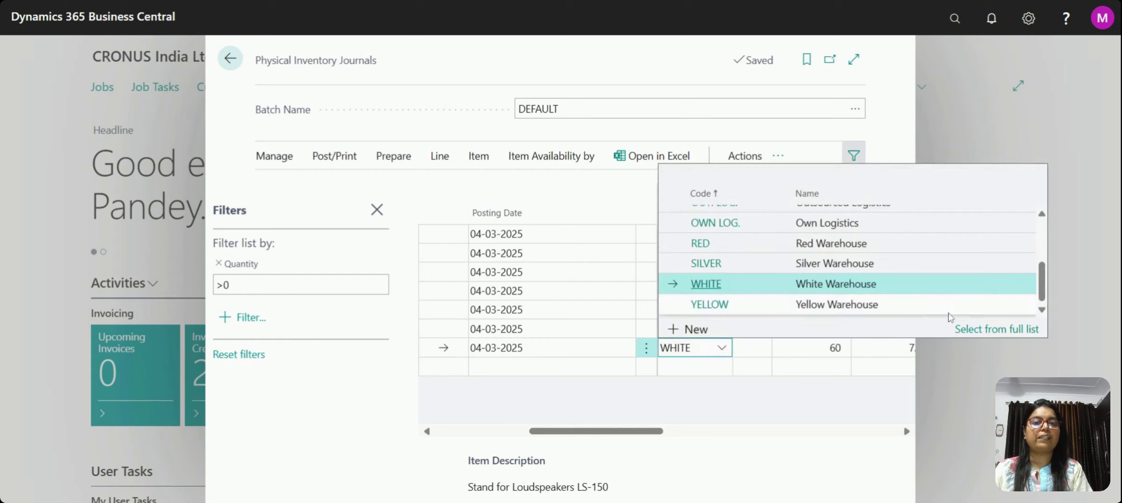
click(962, 330)
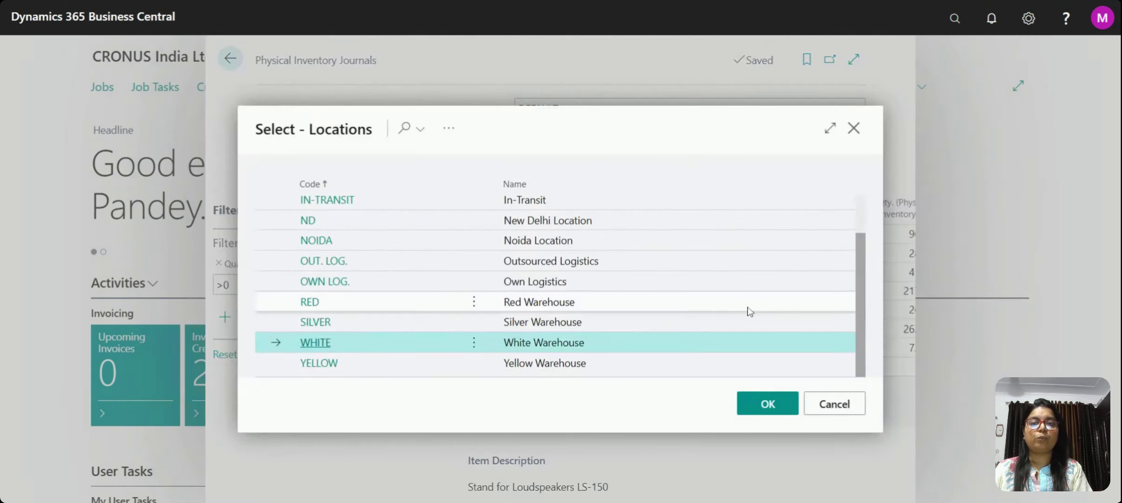
click(475, 345)
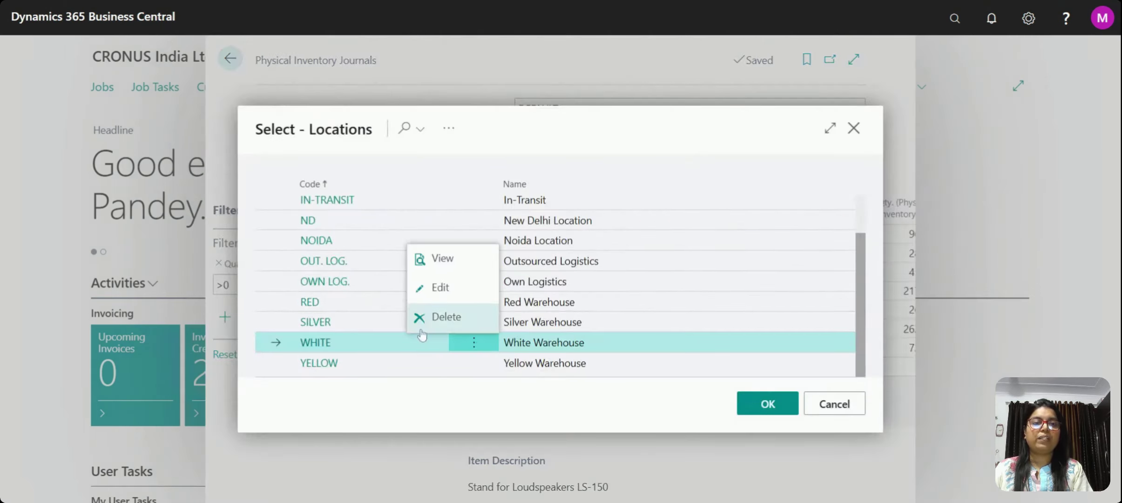
click(436, 294)
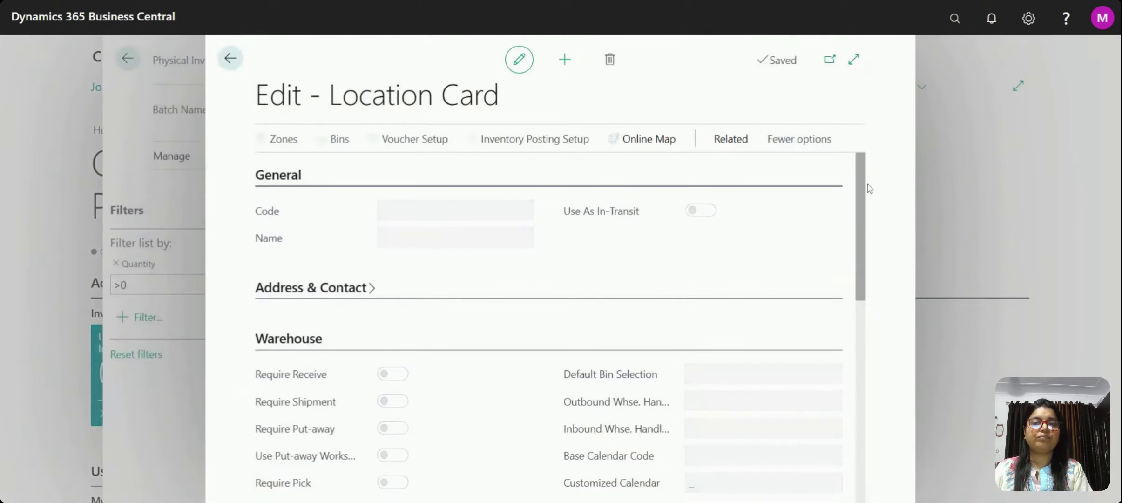
Review the warehouse settings on the WHITE location card, and return to the physical inventory journal without choosing another location
scroll(854, 254, down, 5)
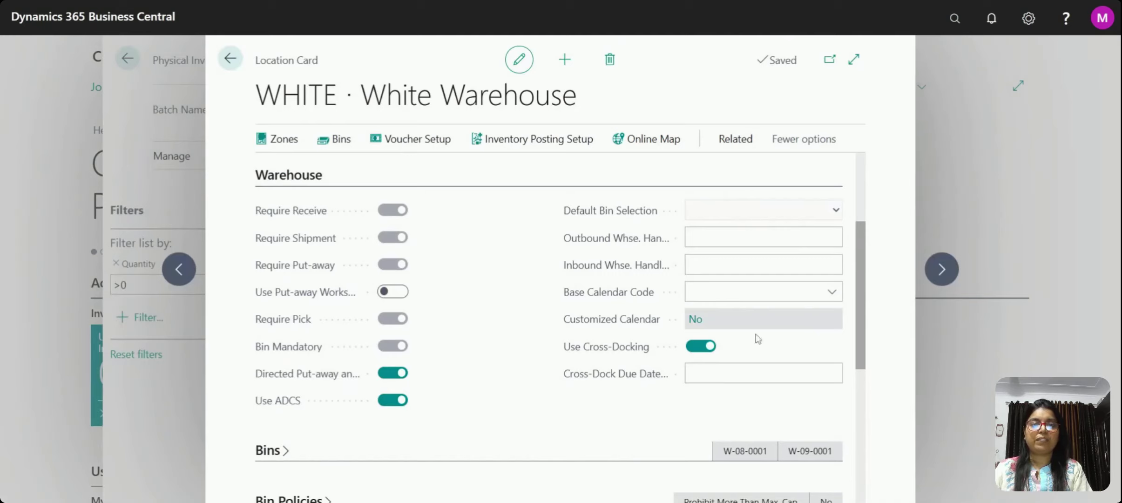
mouse_move(857, 311)
mouse_down()
mouse_move(861, 250)
mouse_move(857, 301)
mouse_up()
scroll(857, 300, down, 5)
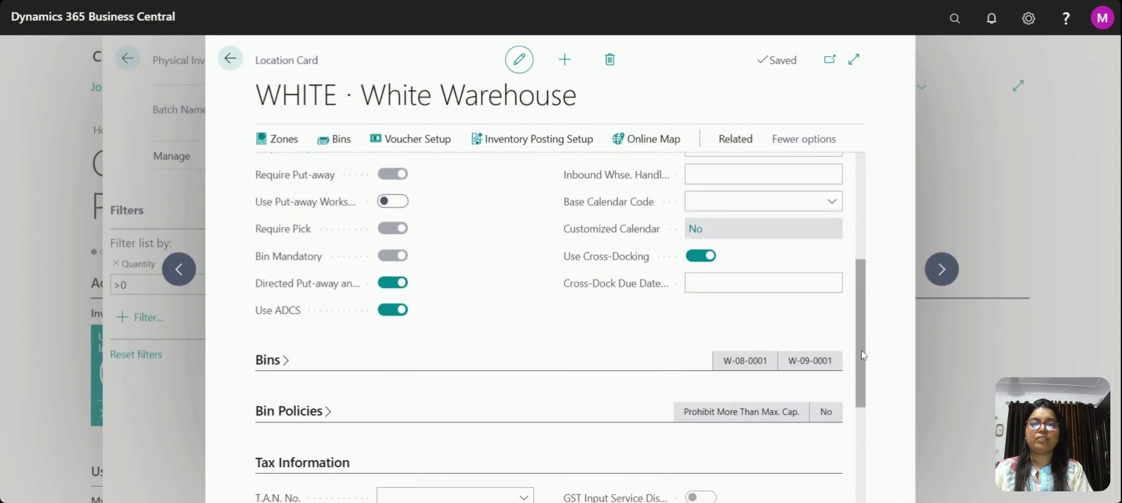
drag(862, 355, 857, 207)
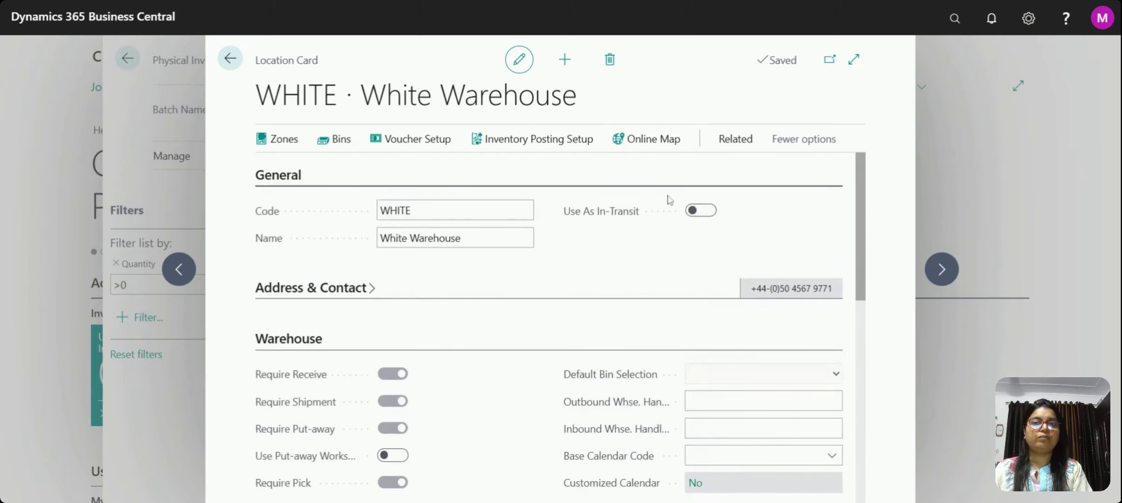
click(223, 71)
click(835, 410)
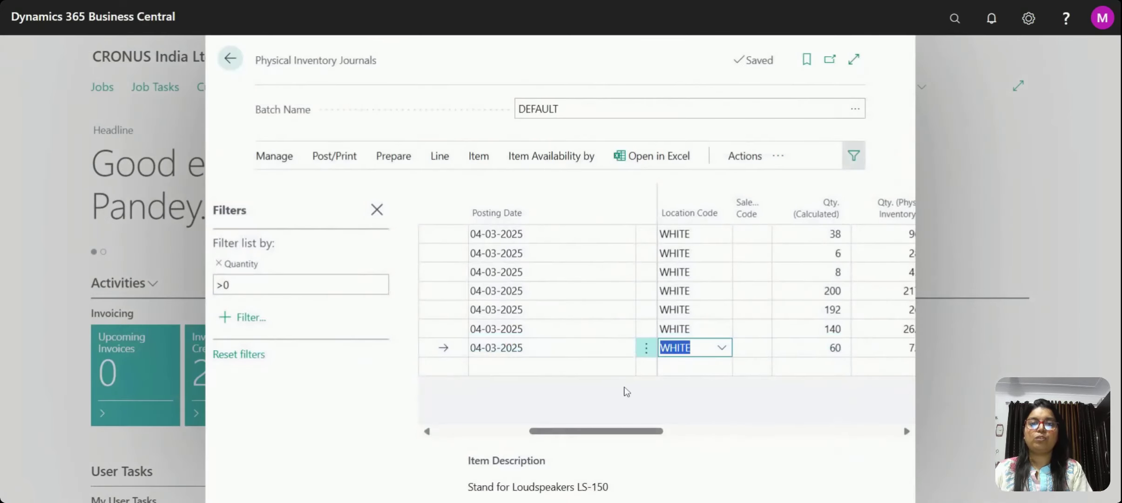
Open the item ledger entries for LS-S15, review their locations, quantities, cost amounts and open status, and return to the journal
click(479, 157)
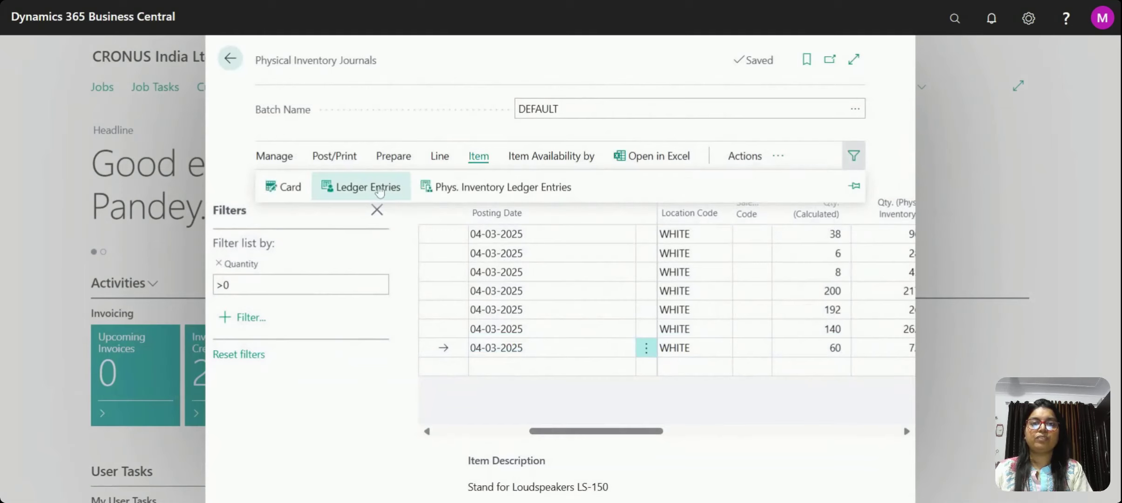
click(379, 188)
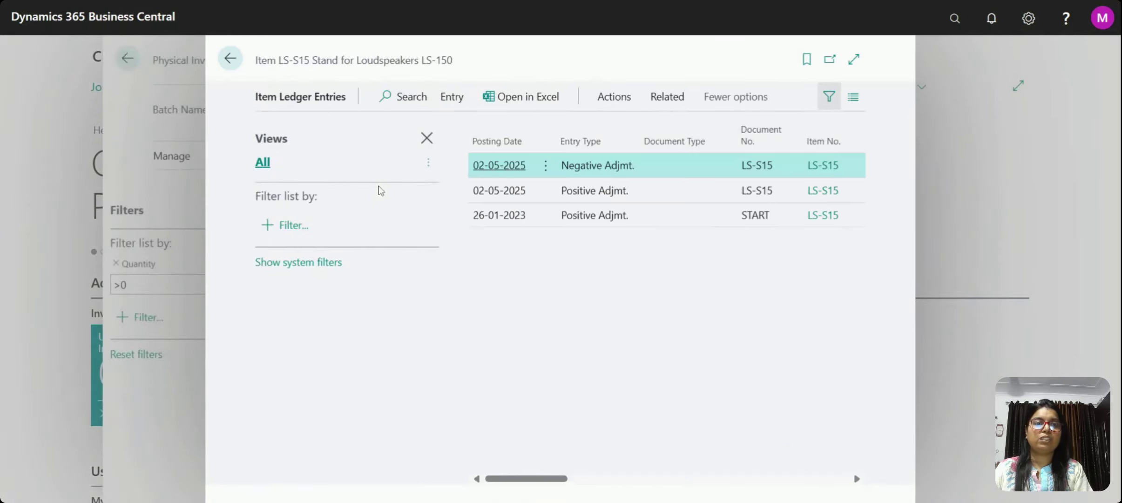
drag(558, 478, 667, 464)
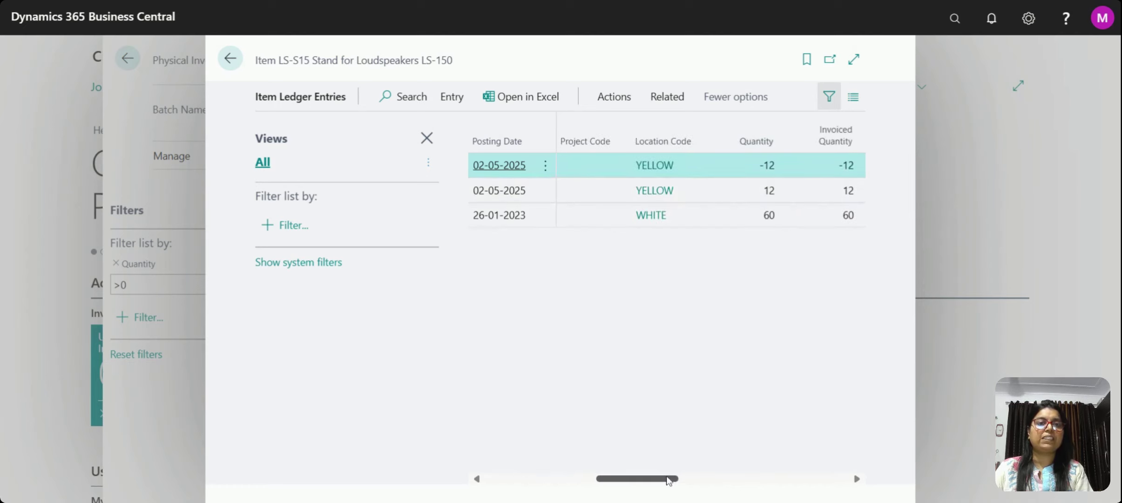
drag(671, 477, 770, 484)
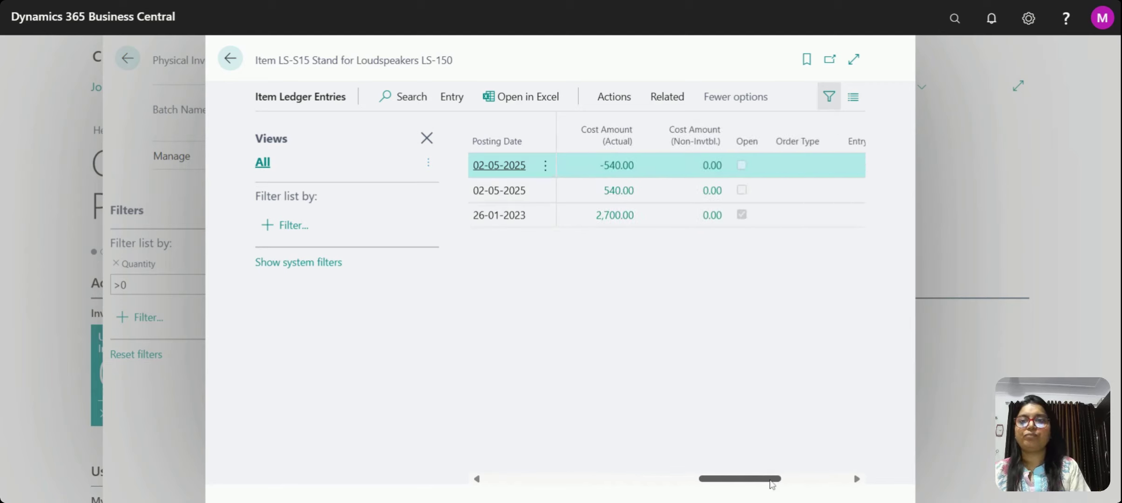
click(244, 61)
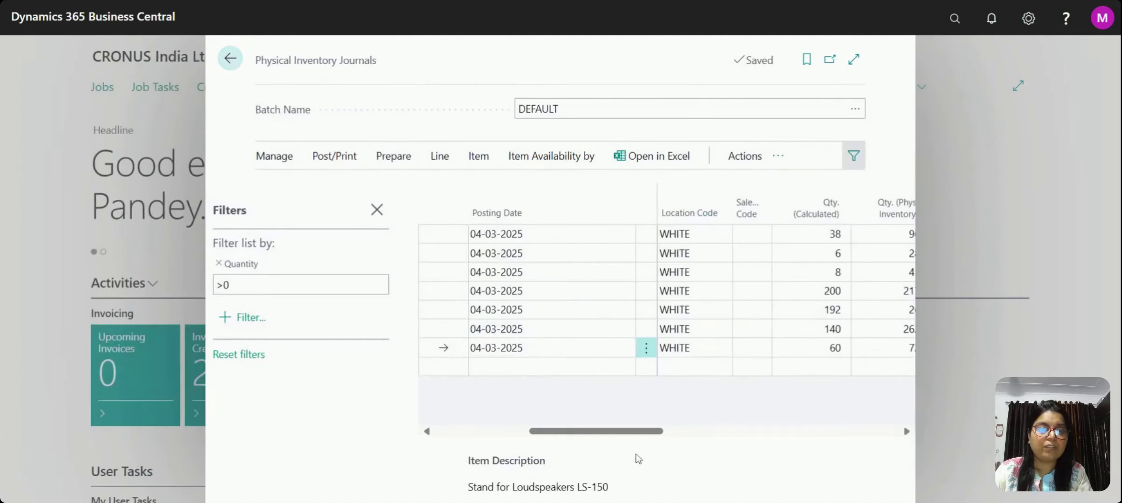
Check the physical inventory quantity on the LS-S15 line, view the item's physical inventory ledger entries, and return to the journal
drag(635, 440, 700, 458)
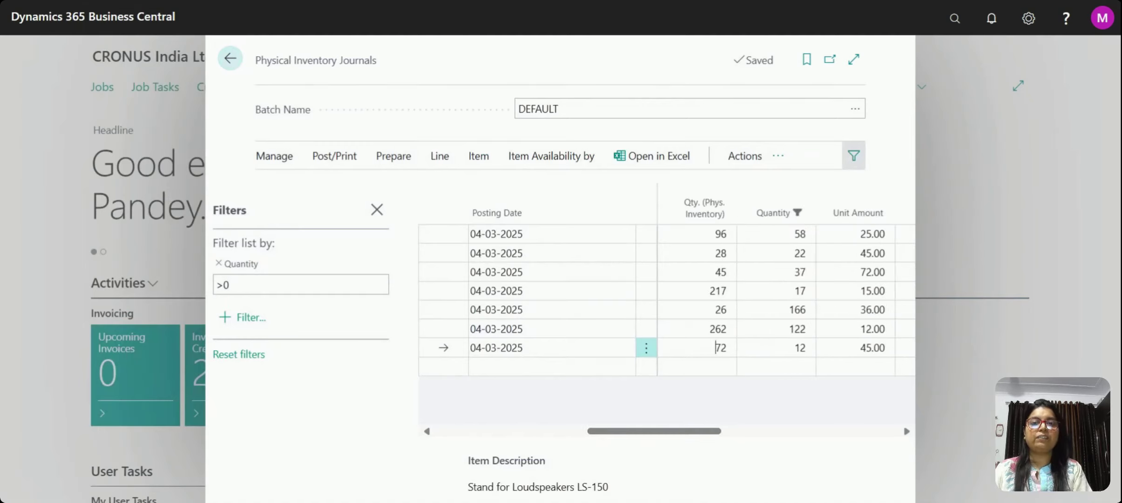
click(715, 347)
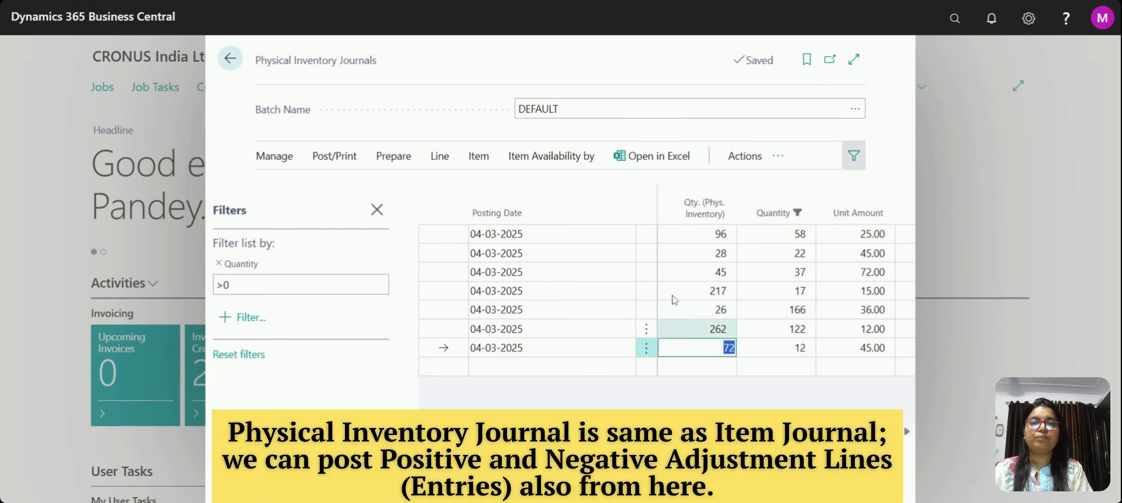
click(471, 163)
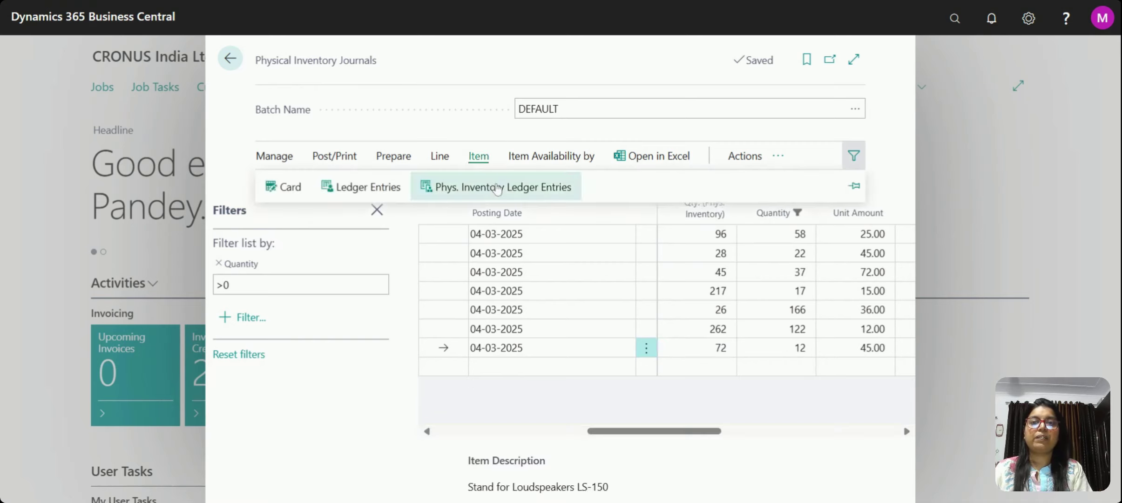
click(497, 187)
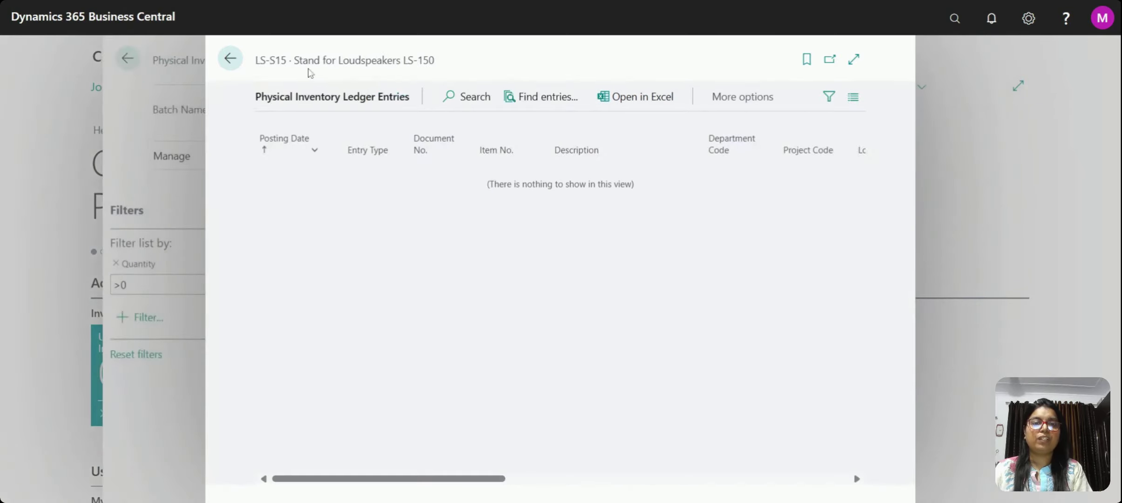
click(230, 59)
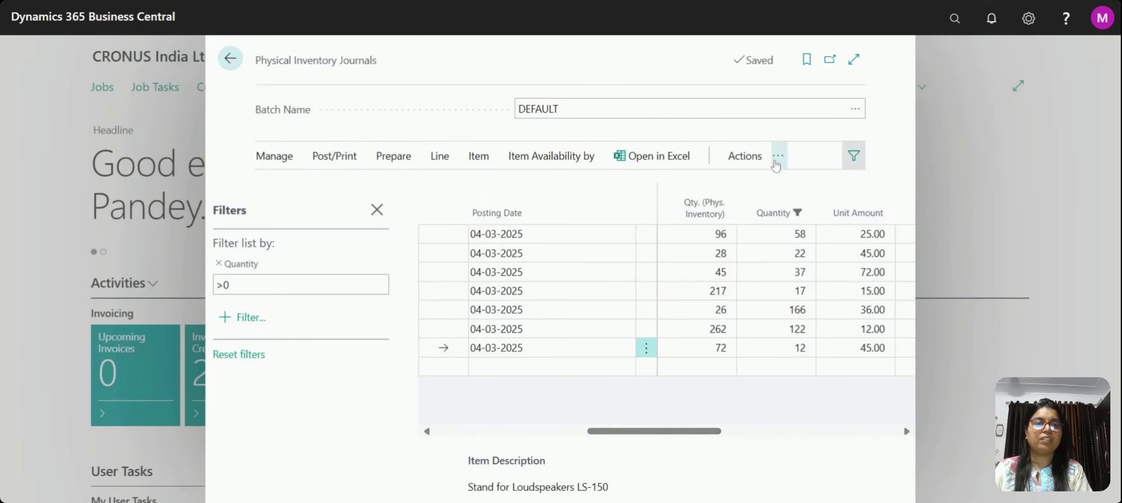
Look through the related line and item information available for the LS-S15 journal line and open its item card
click(777, 157)
mouse_move(769, 184)
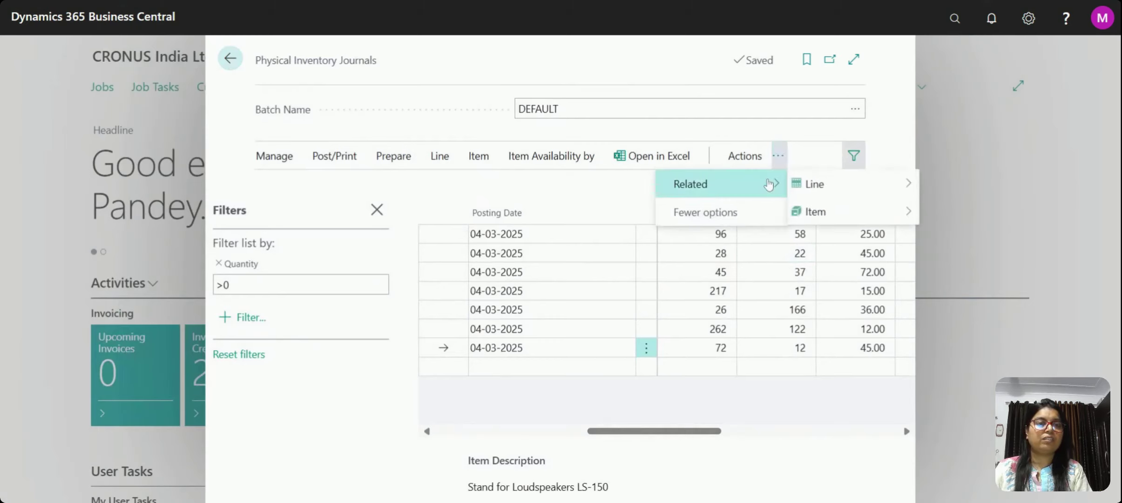
mouse_move(805, 191)
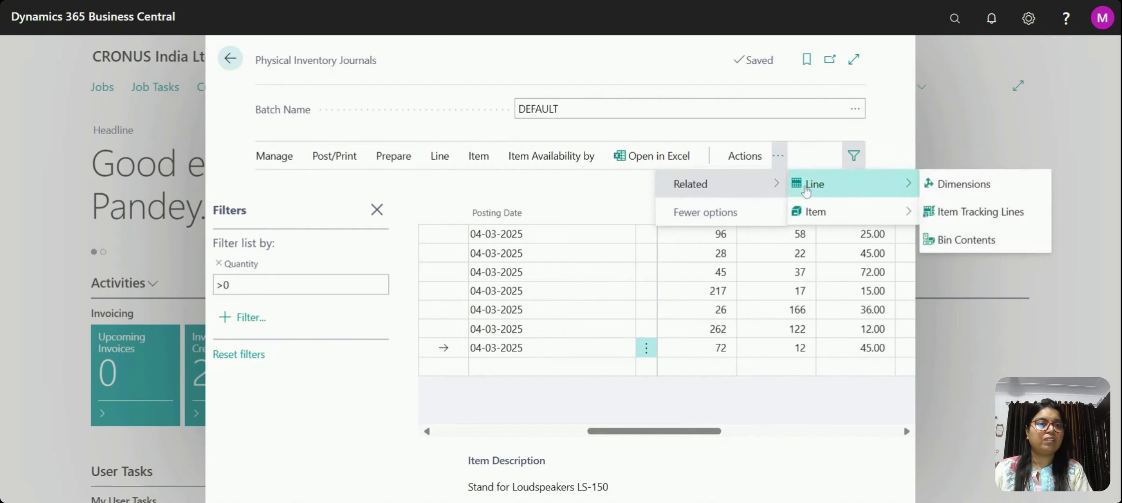
mouse_move(821, 219)
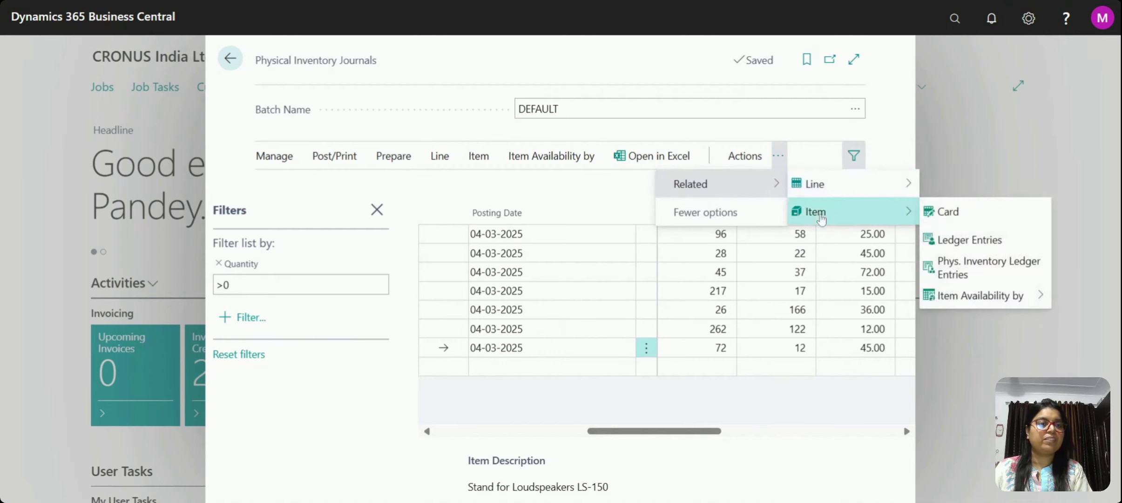
mouse_move(986, 297)
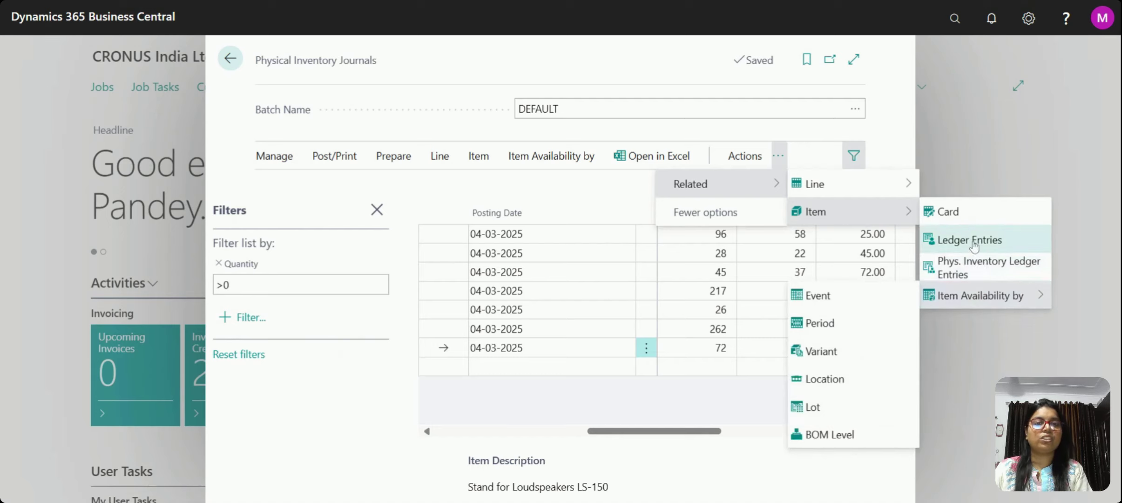
click(945, 221)
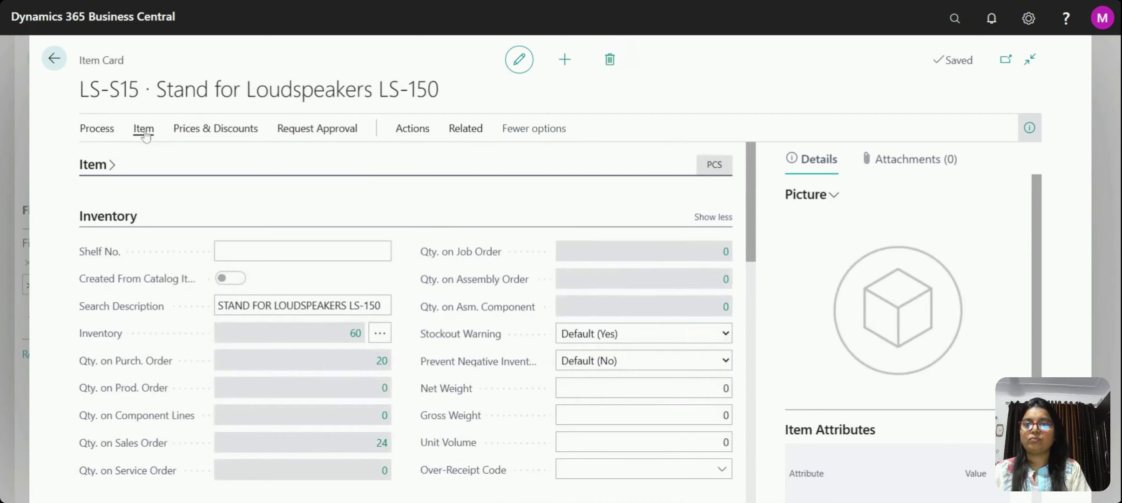
Open the warehouse entries for LS-S15 from its item card and review their zones, bins, quantities, source and document details
click(145, 134)
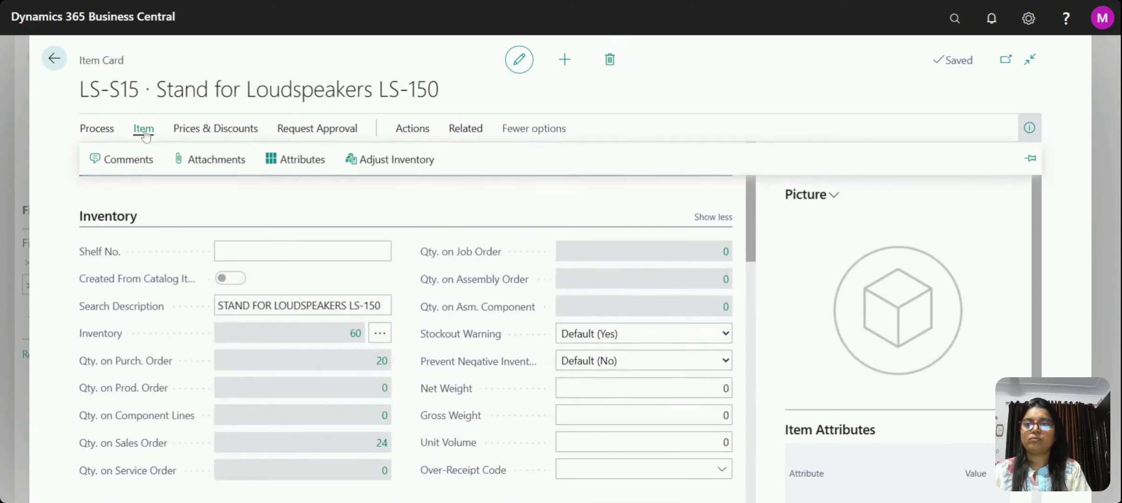
click(97, 134)
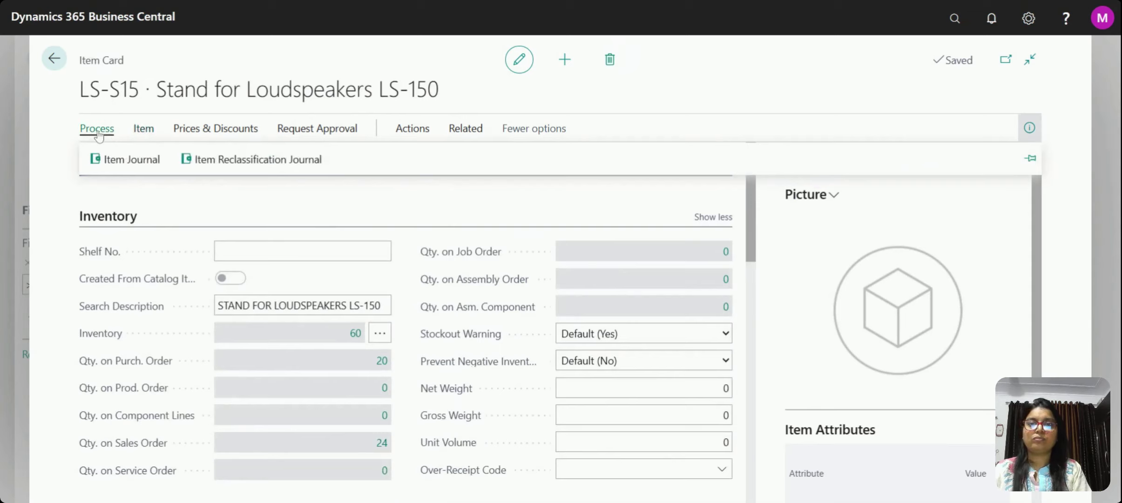
click(465, 129)
click(116, 159)
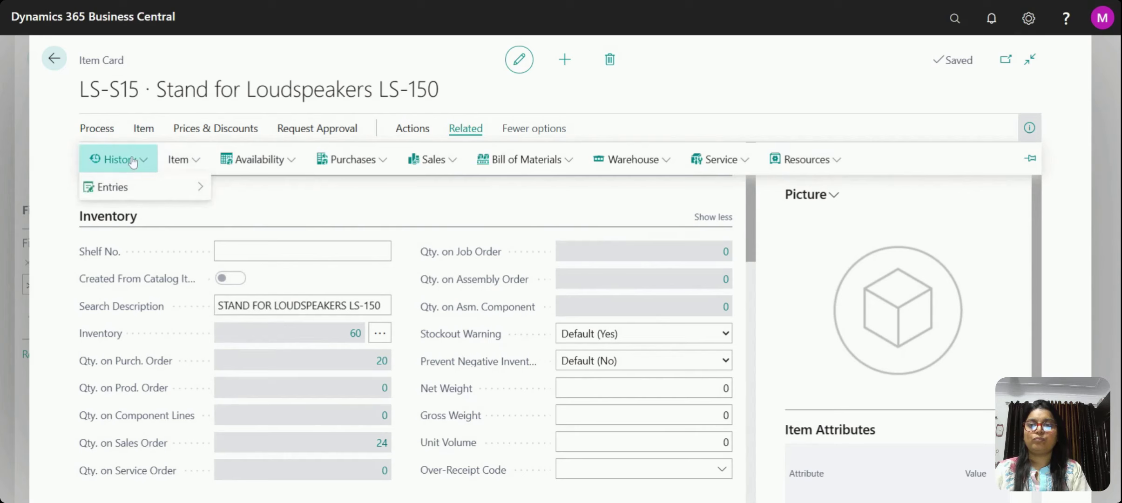
mouse_move(148, 185)
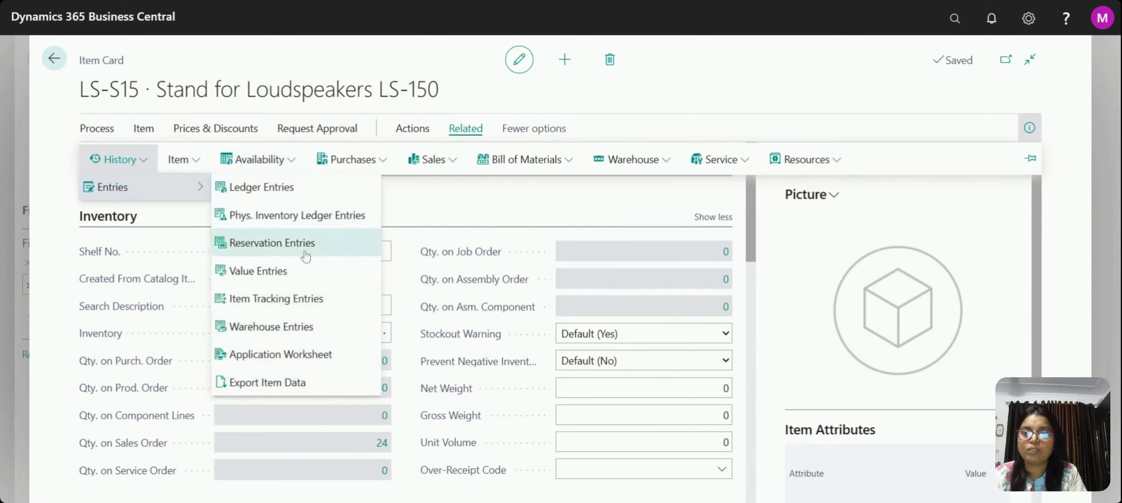
click(306, 328)
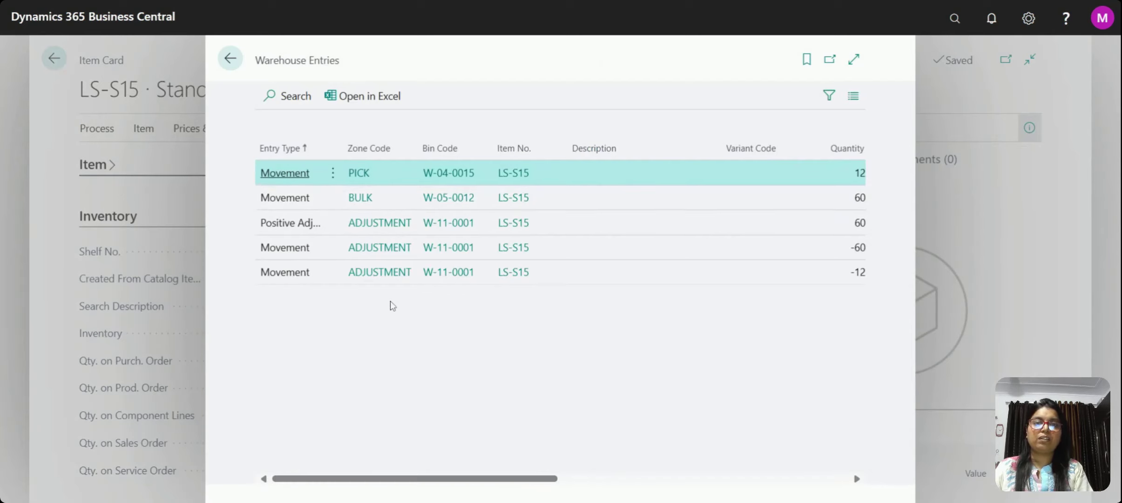
drag(433, 479, 730, 448)
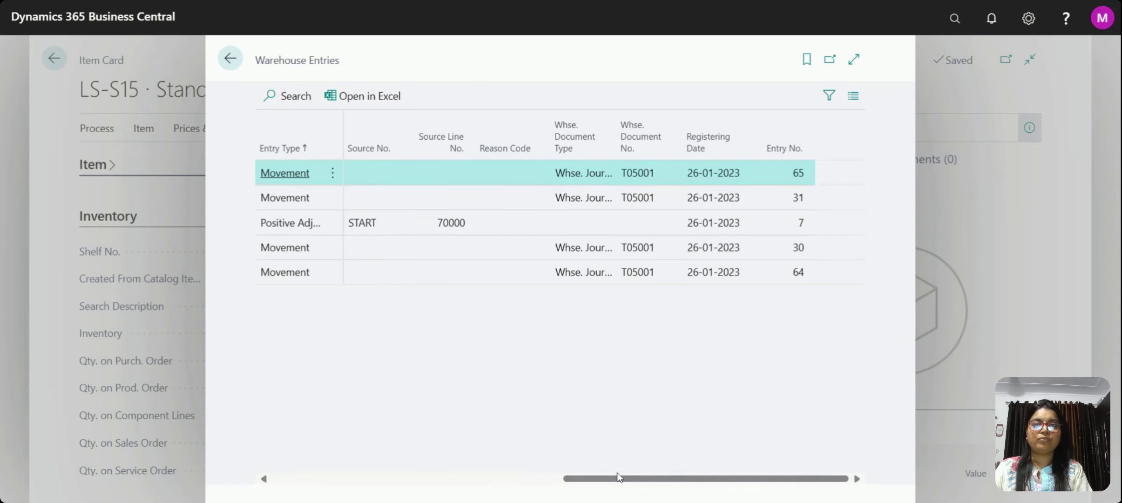
Search the LS-S15 warehouse entries for "movement", review their zones, bins, quantities and warehouse documents, and return to the physical inventory journal
drag(614, 480, 438, 490)
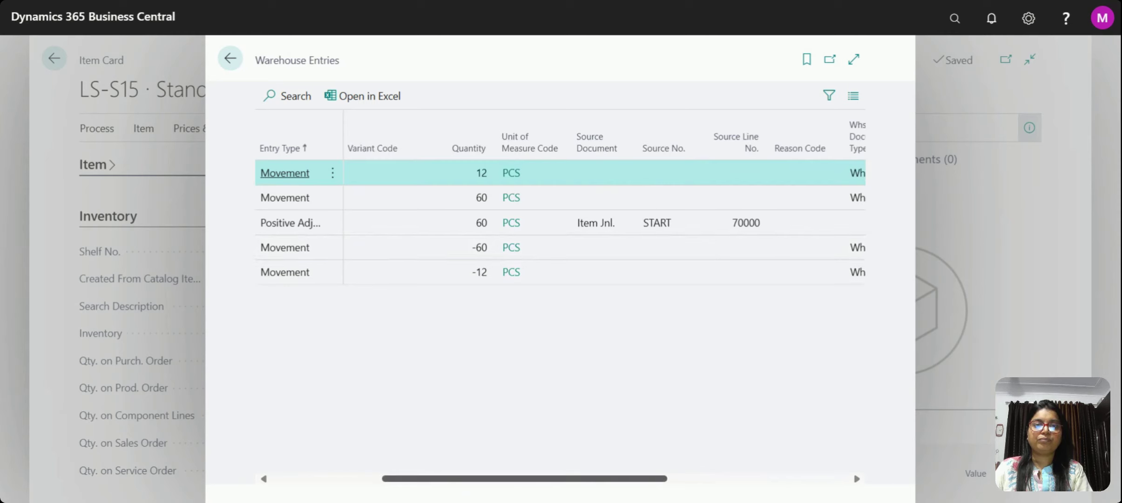
drag(609, 485, 539, 480)
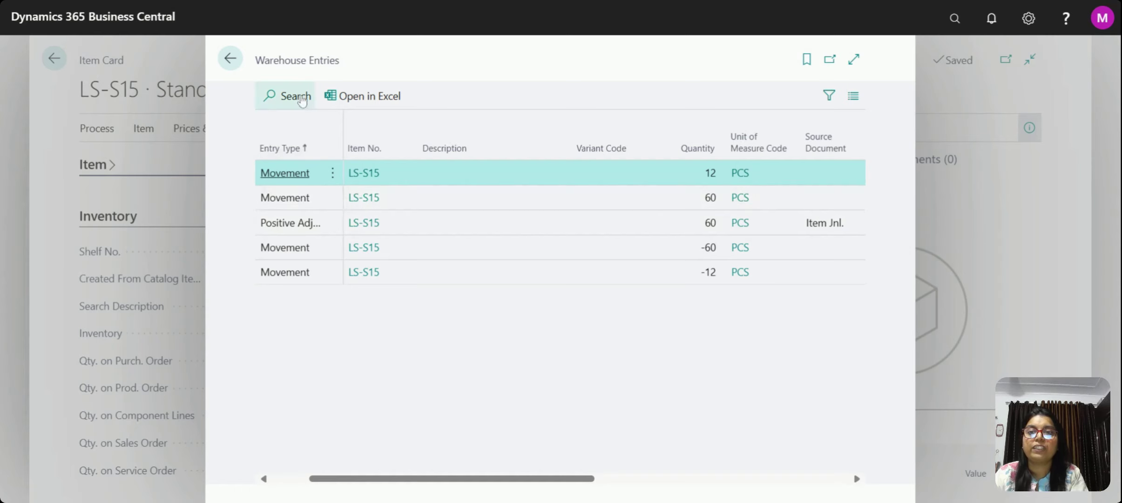
click(302, 99)
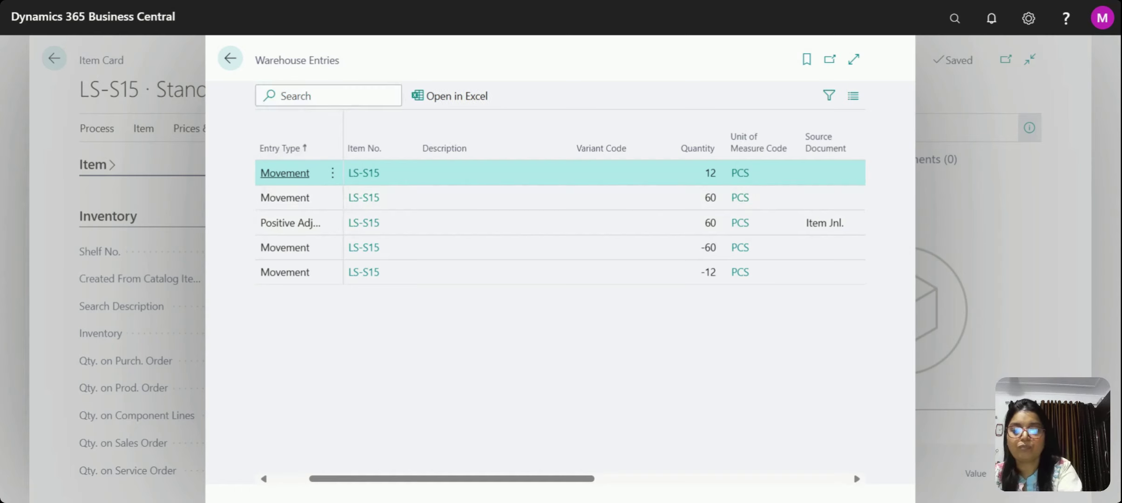
text(move)
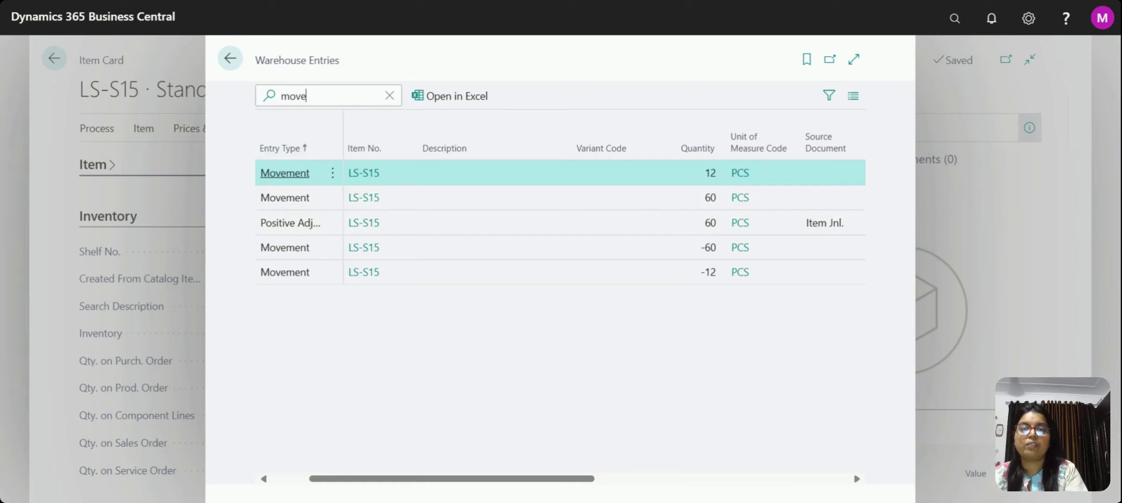
text(ment)
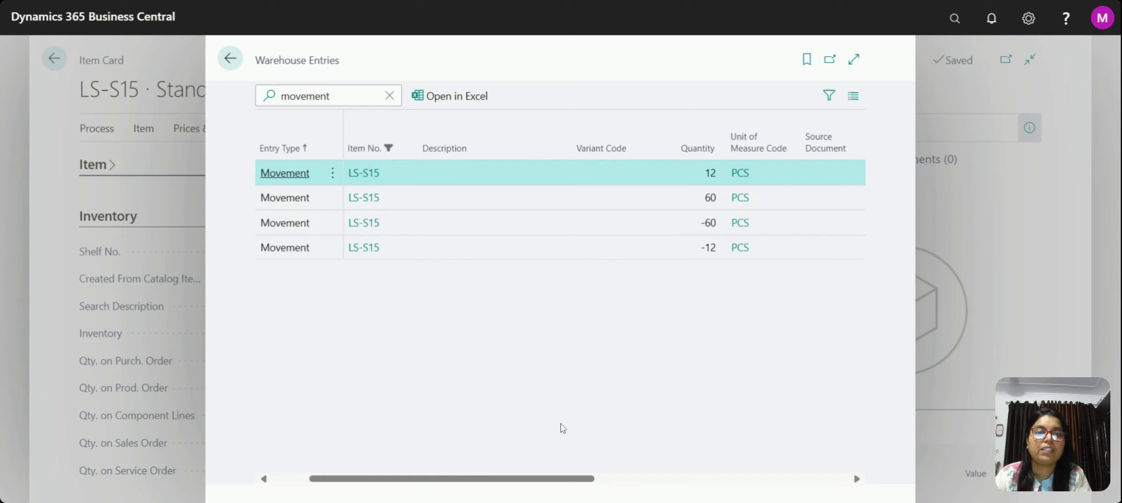
drag(574, 481, 667, 489)
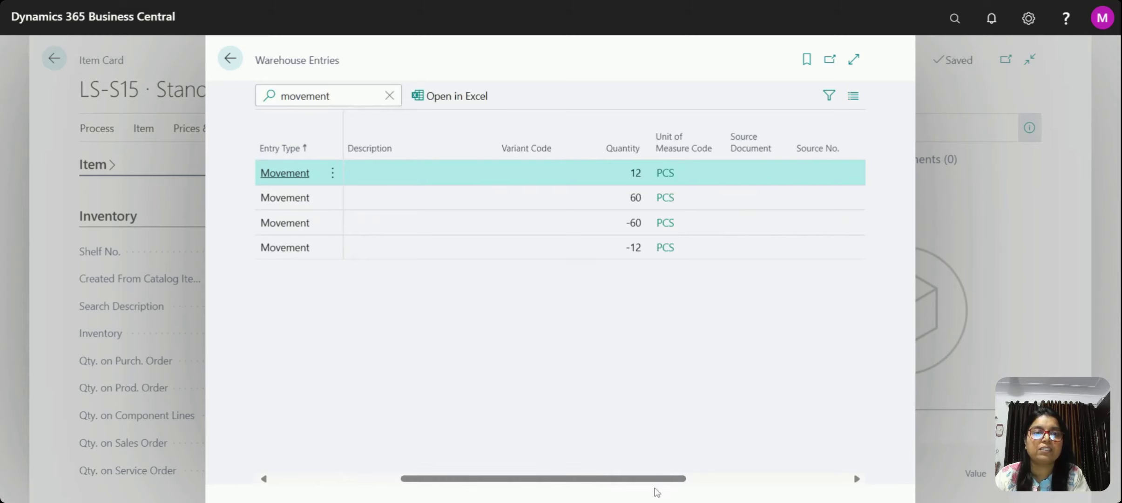
drag(656, 490, 777, 490)
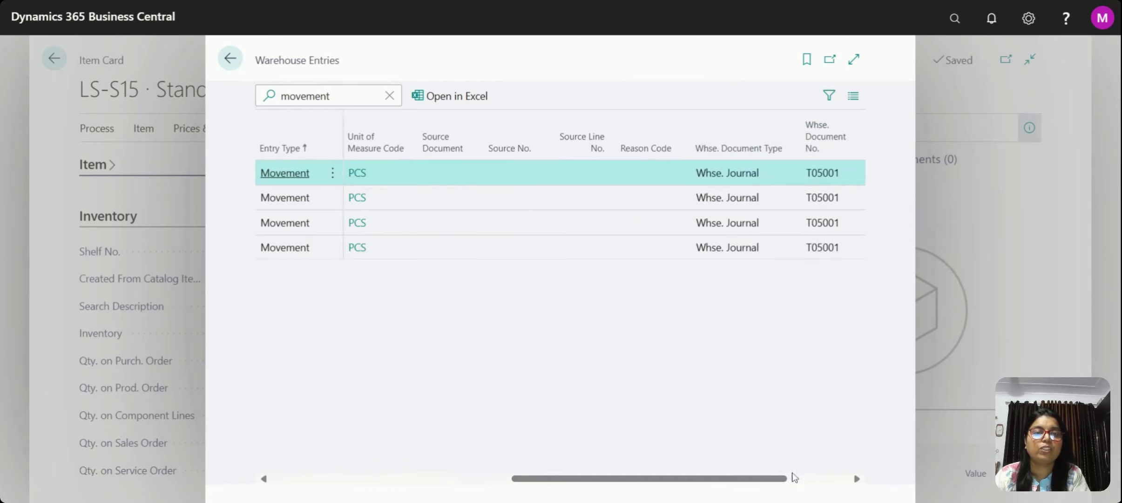
drag(780, 482, 881, 485)
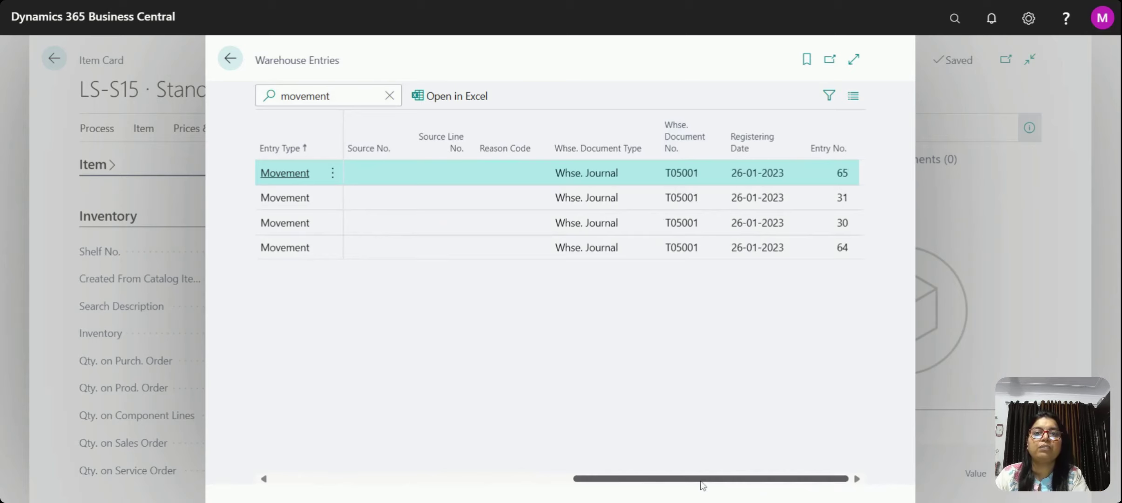
drag(700, 480, 401, 480)
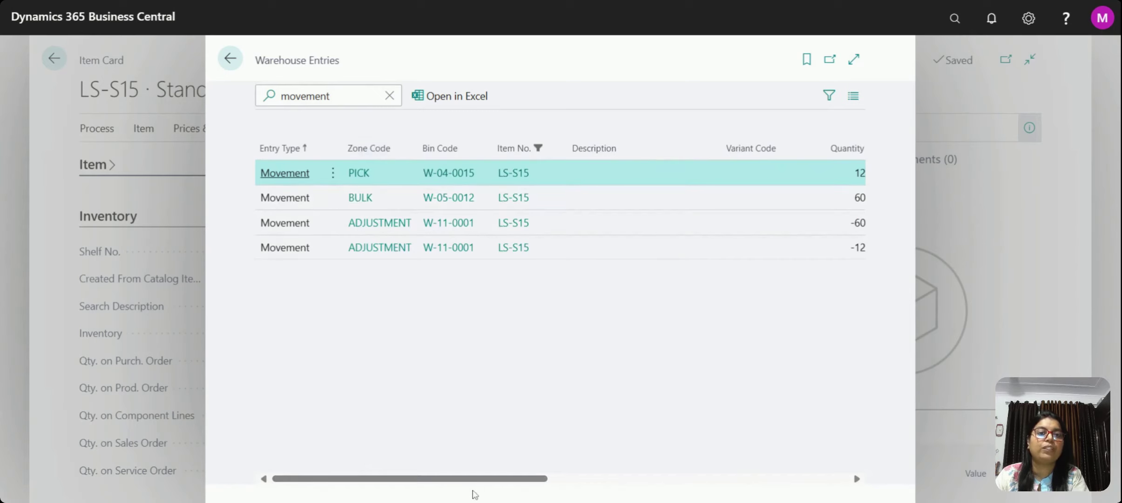
drag(488, 479, 854, 481)
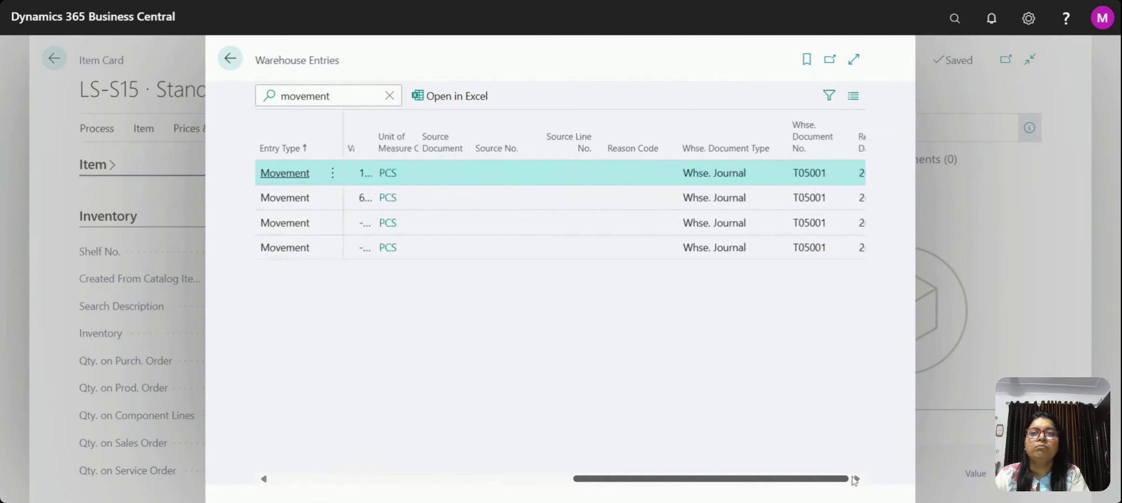
click(230, 59)
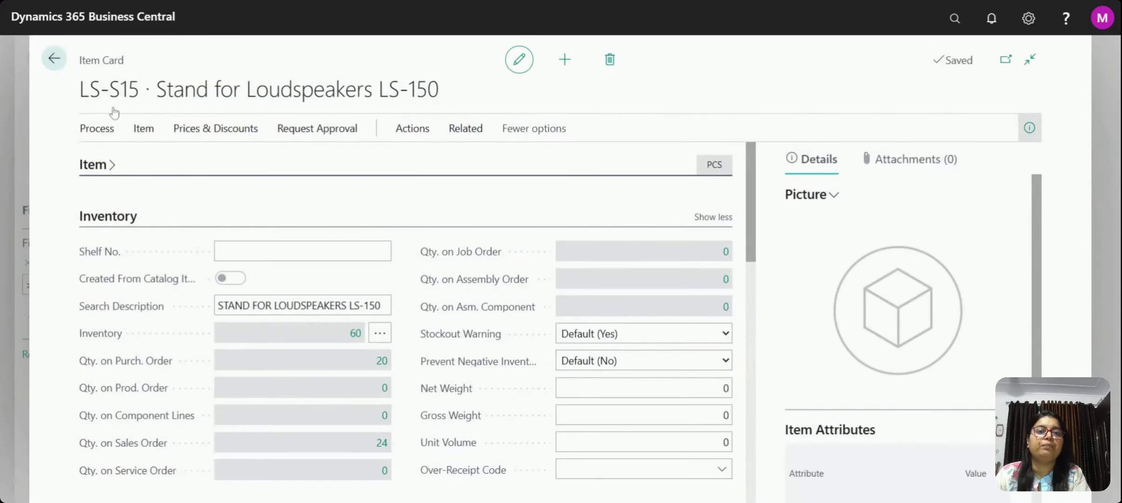
click(55, 59)
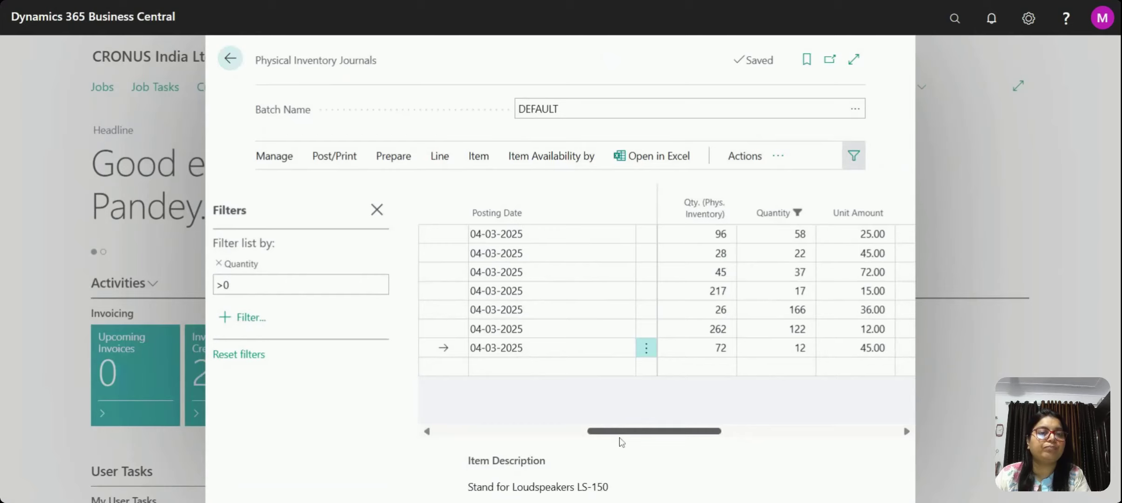
Compare the calculated quantity, physical inventory quantity and difference on the journal lines filtered to Quantity >0
mouse_move(621, 441)
mouse_down()
mouse_move(657, 445)
mouse_move(497, 455)
mouse_move(612, 454)
mouse_up()
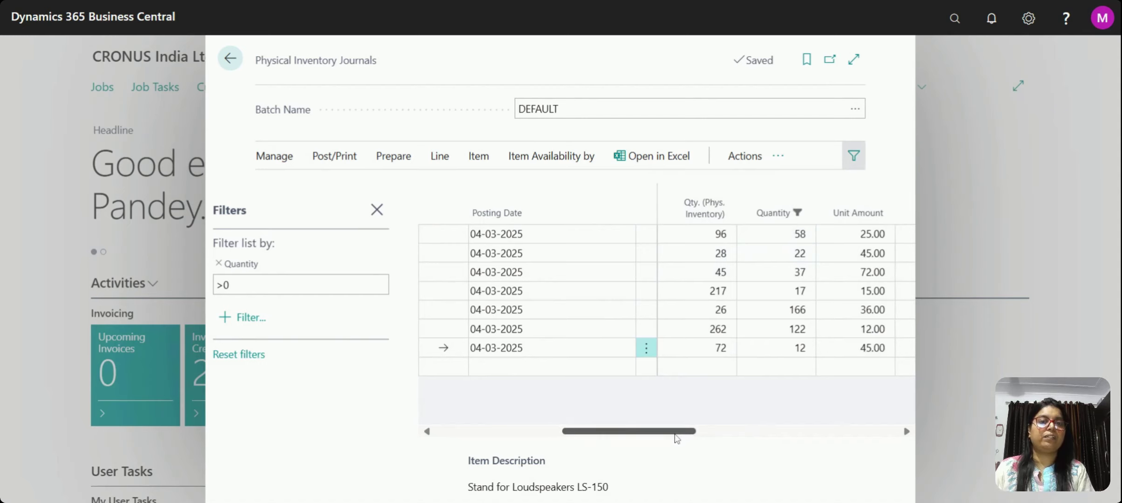
scroll(782, 288, left, 1)
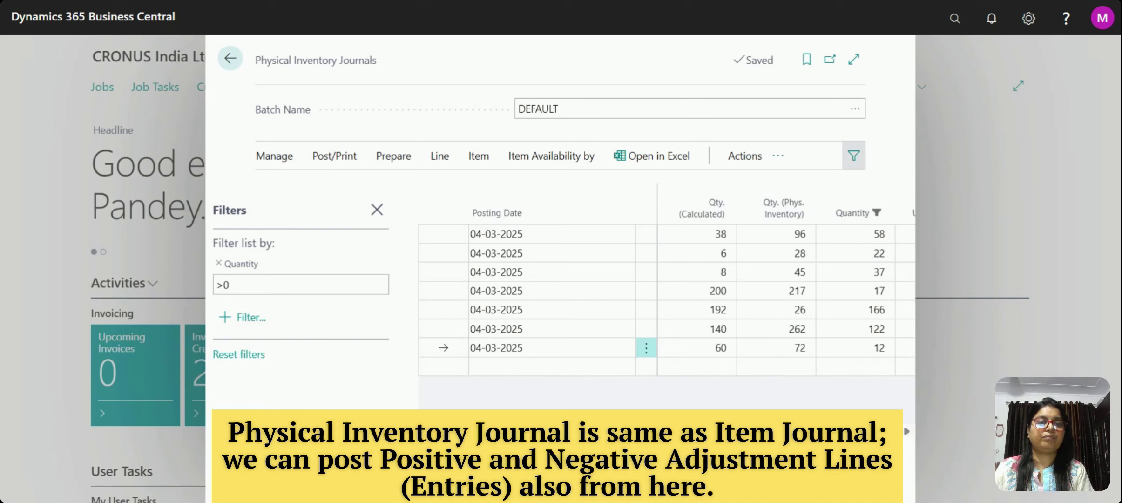
click(866, 235)
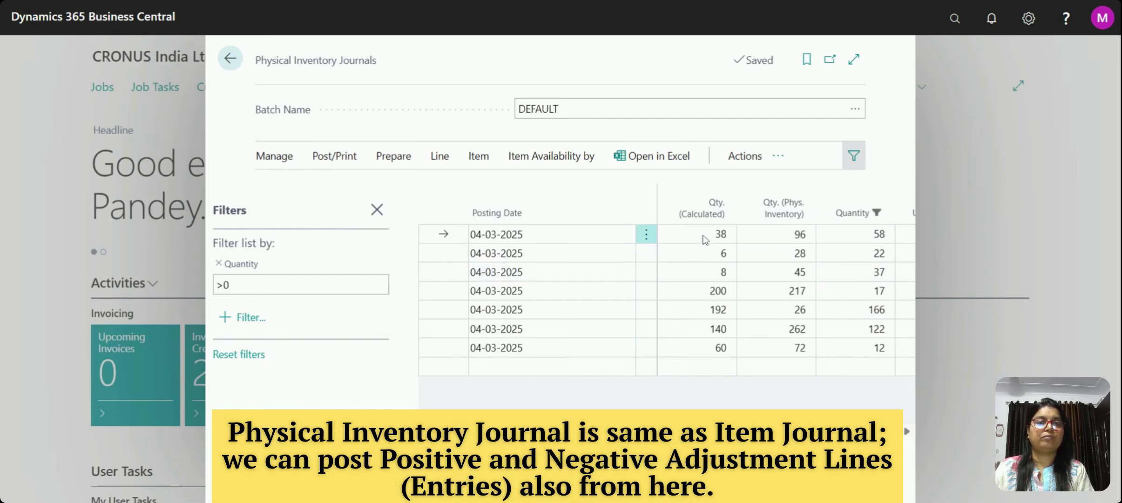
click(705, 257)
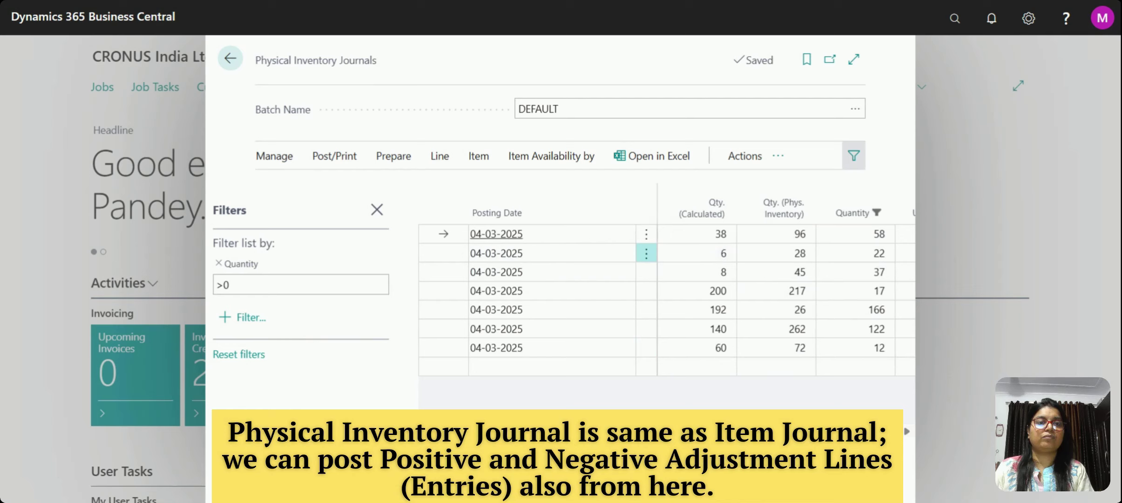
click(781, 241)
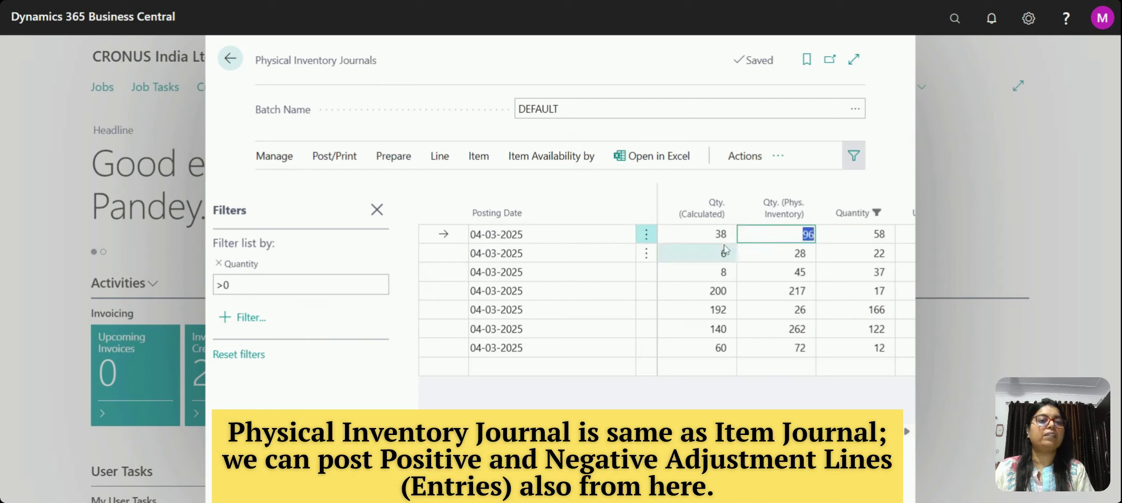
click(703, 238)
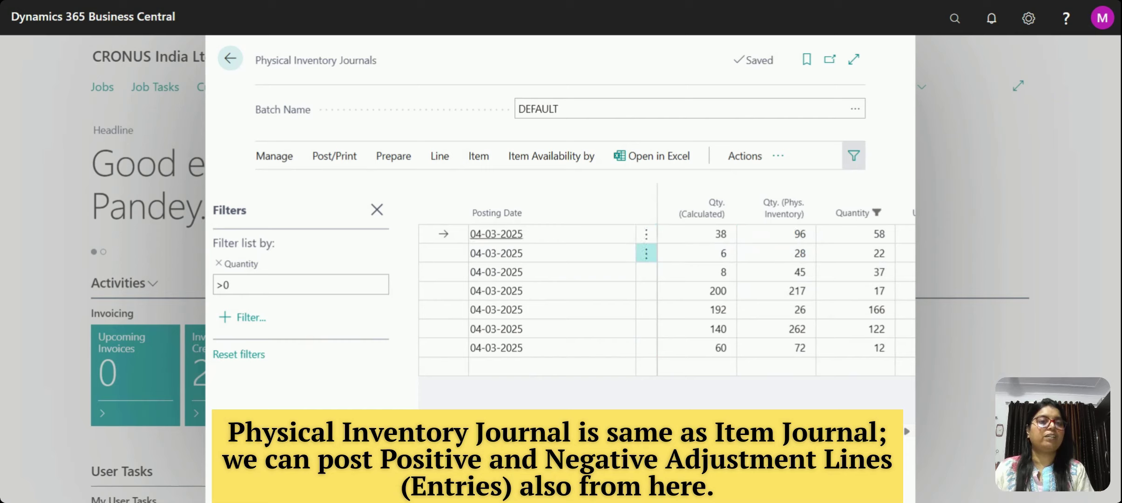
click(708, 256)
click(867, 237)
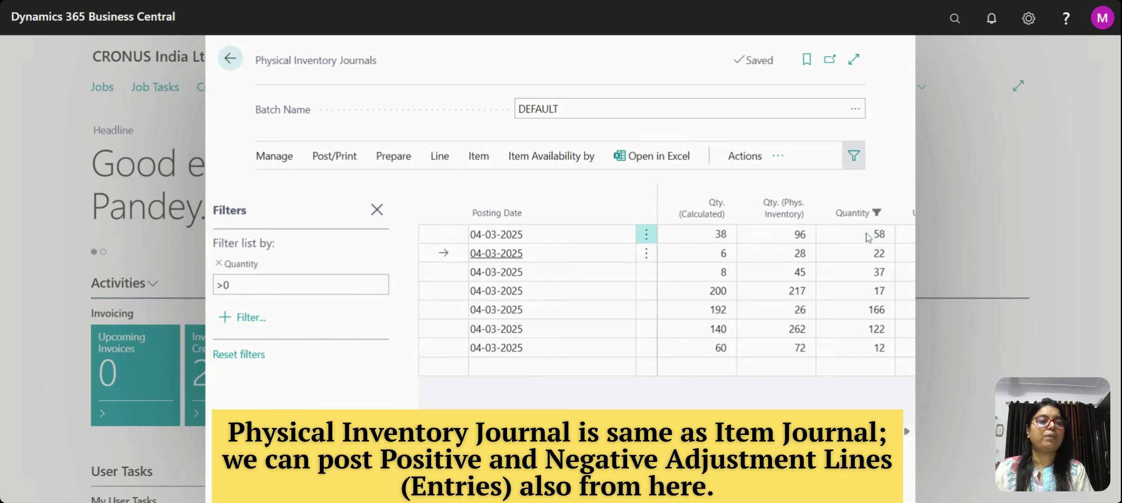
click(865, 252)
click(862, 298)
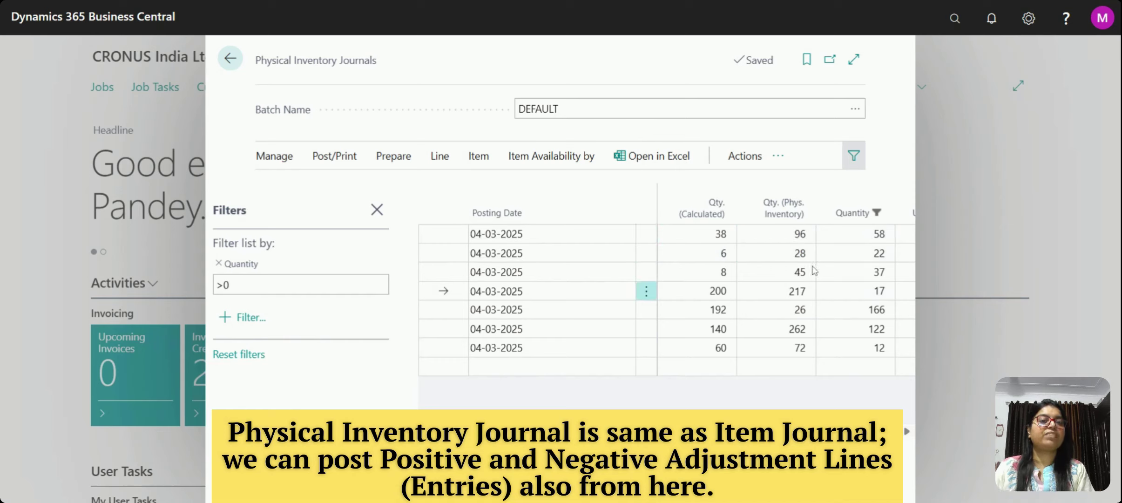
Go through the physical inventory quantity on each filtered journal line, from the first line down to the LS-S15 line
click(787, 239)
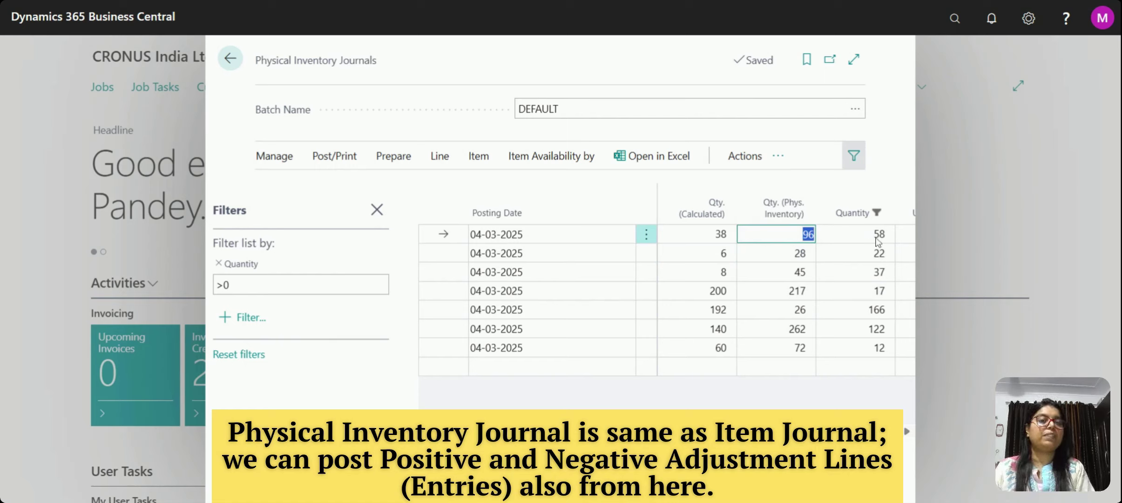
click(785, 258)
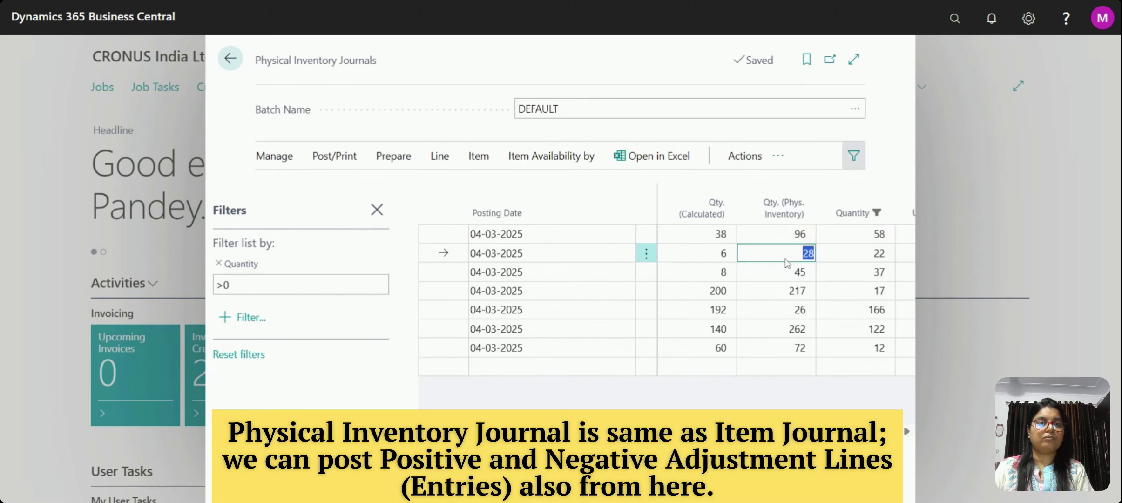
click(788, 274)
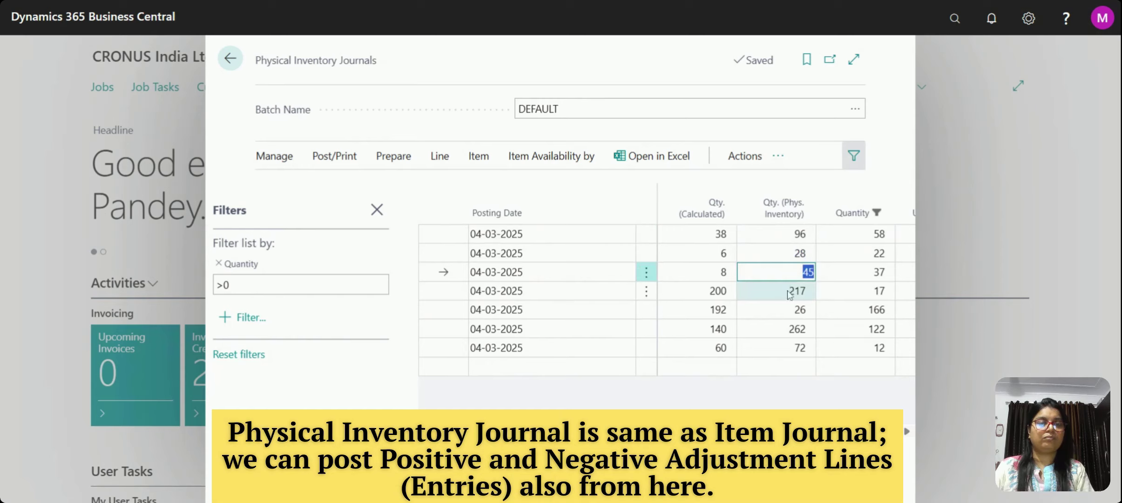
click(789, 293)
click(789, 311)
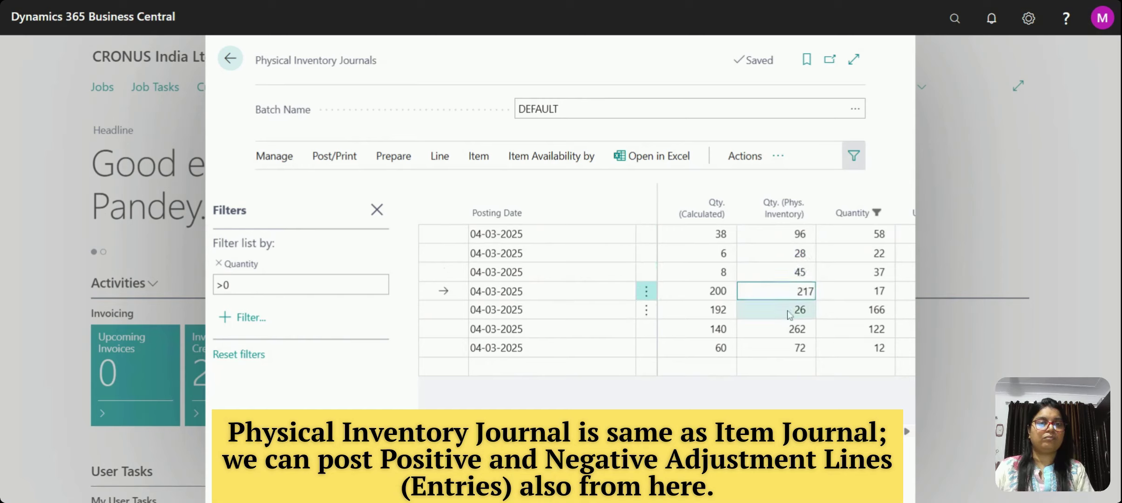
click(789, 330)
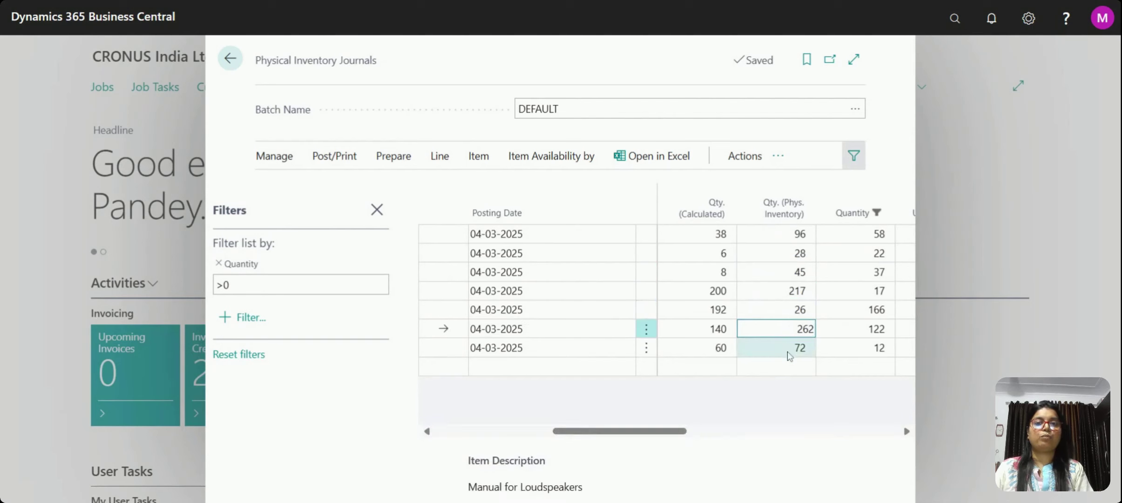
click(787, 350)
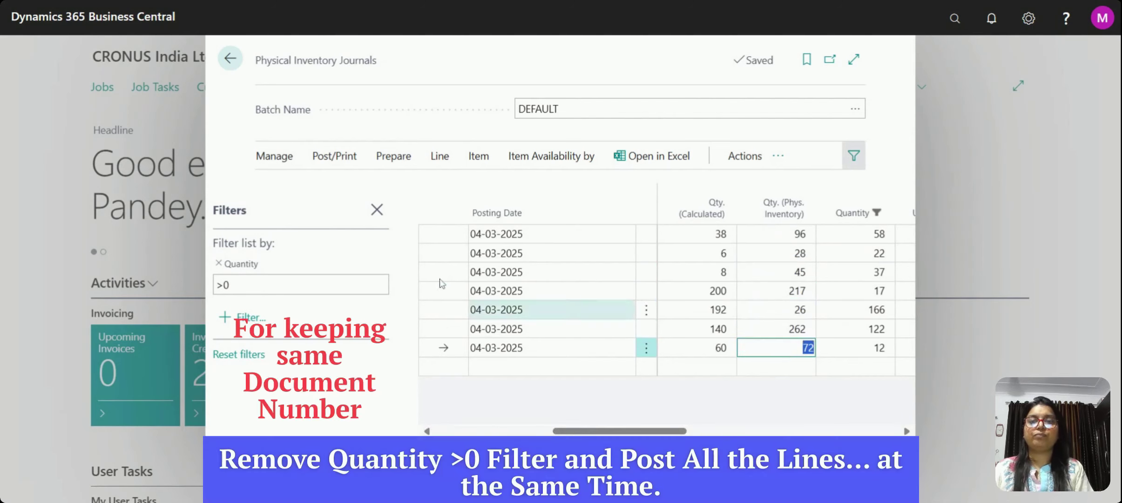
Post and print the DEFAULT batch's physical inventory journal lines filtered to Quantity >0, accepting the posting confirmation
click(335, 161)
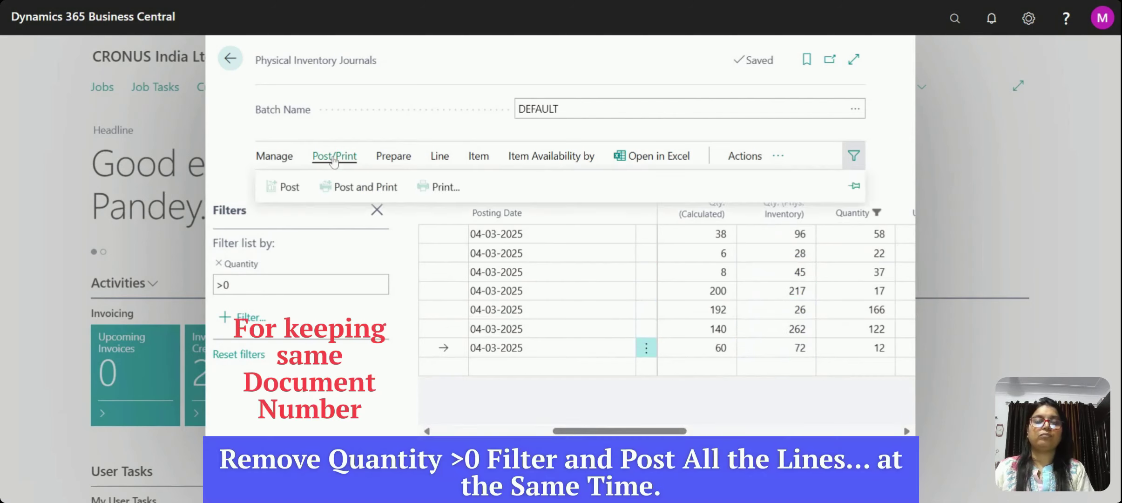
click(361, 188)
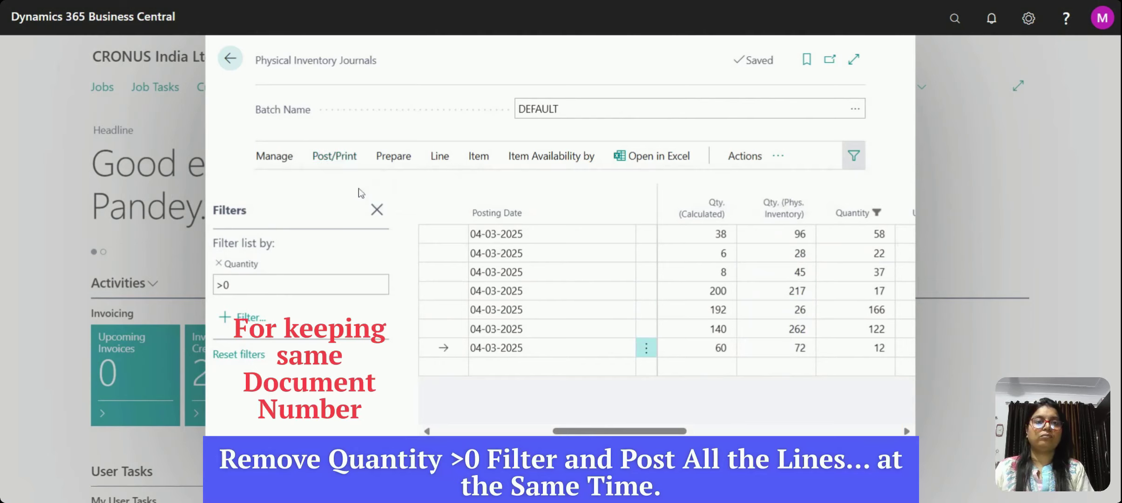
click(607, 302)
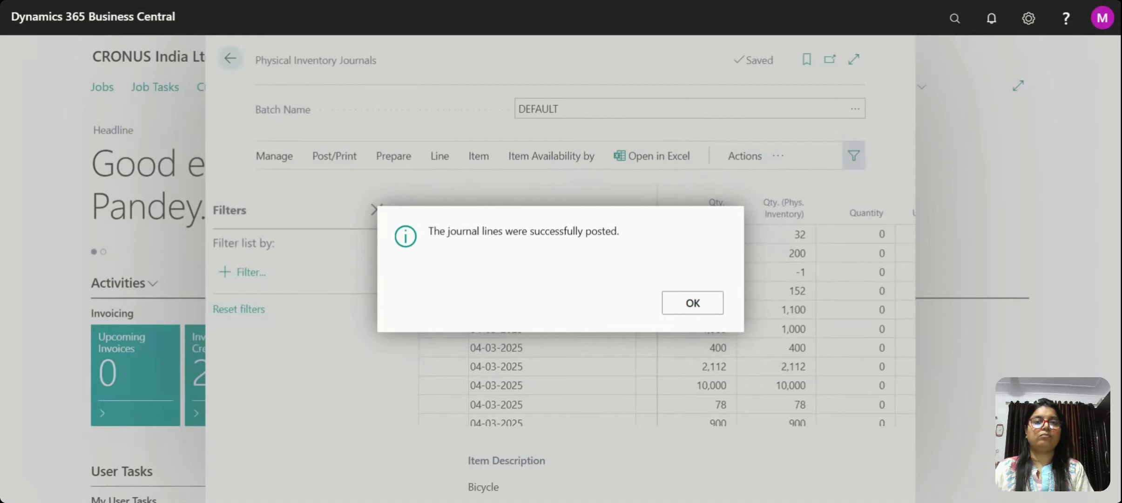
click(692, 303)
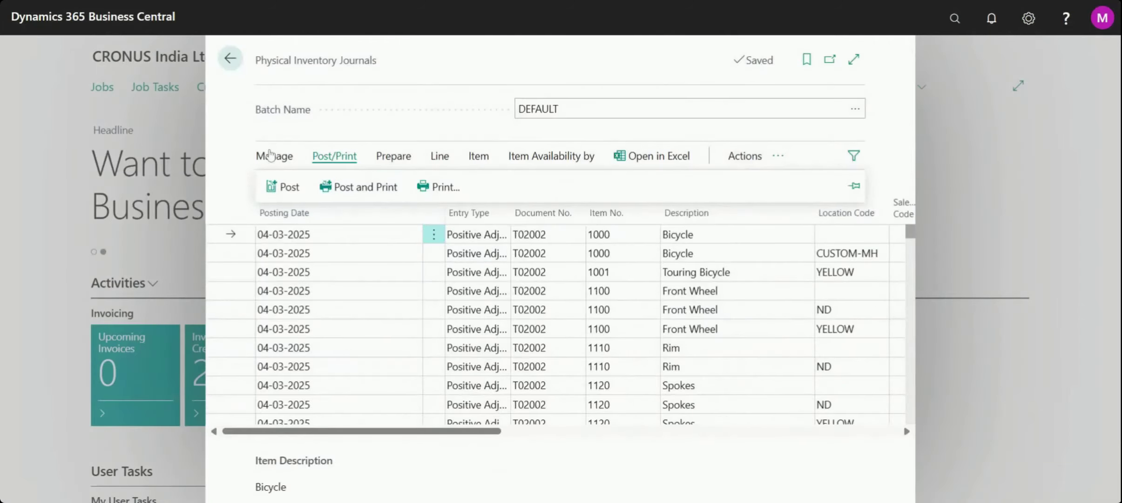
Try to post and print the remaining unfiltered physical inventory journal lines with document number T02002
click(350, 161)
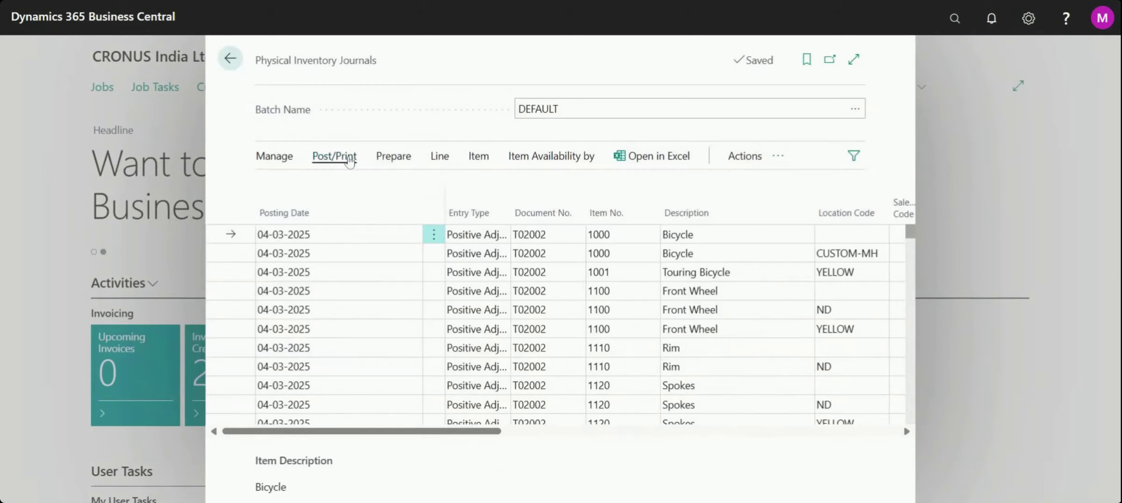
click(350, 161)
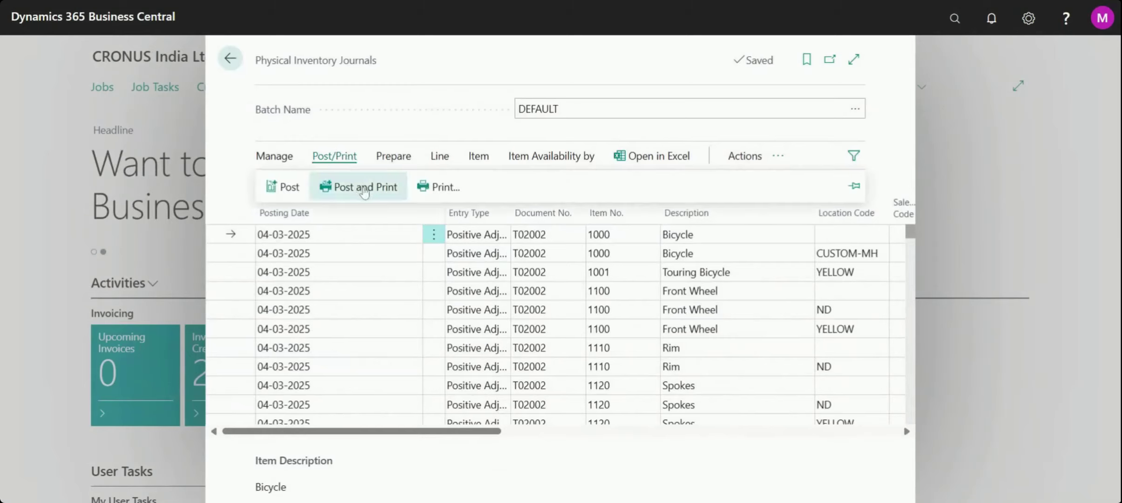
click(366, 188)
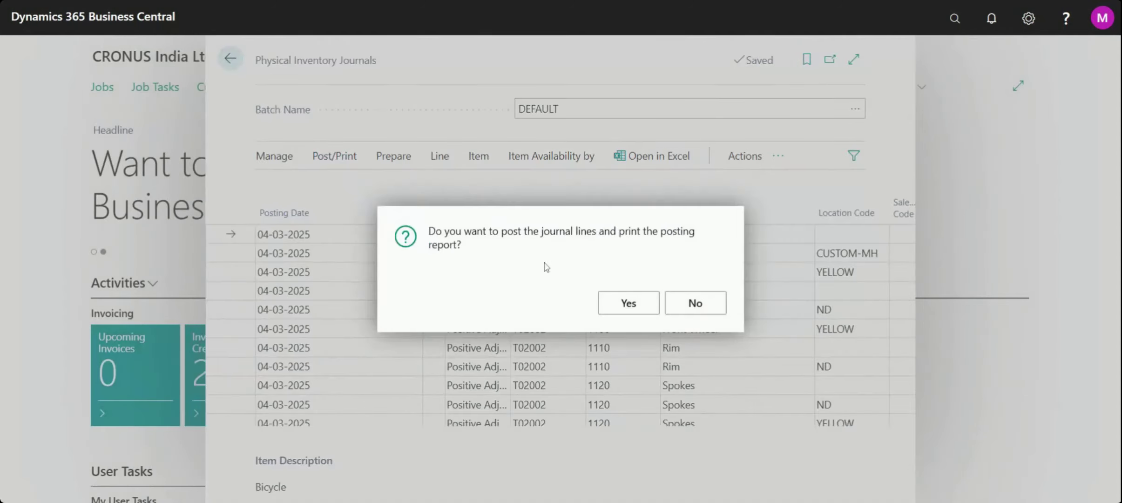
click(623, 307)
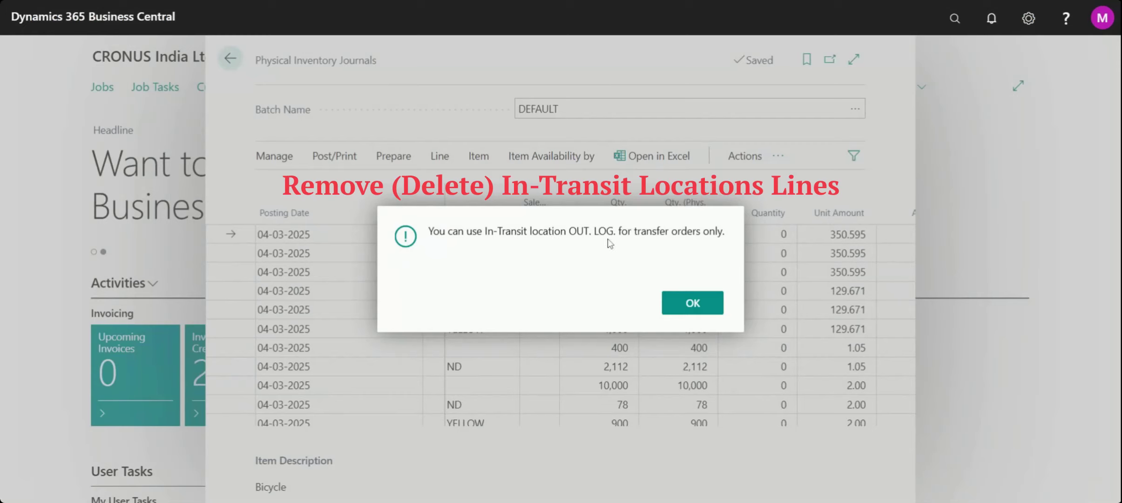
click(692, 303)
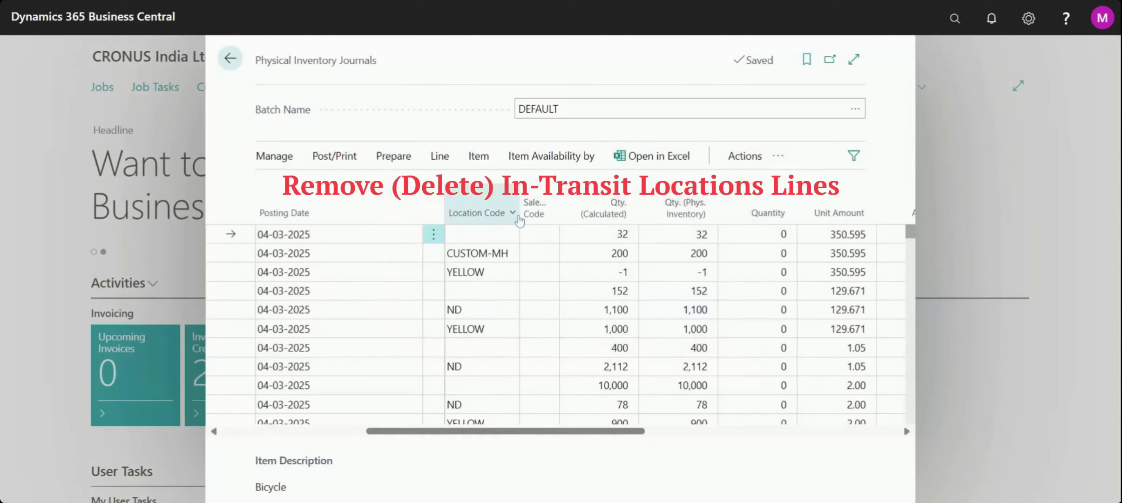
Filter the physical inventory journal lines by Location Code OUT. LOG. (Outsourced Logistics)
click(519, 220)
click(466, 296)
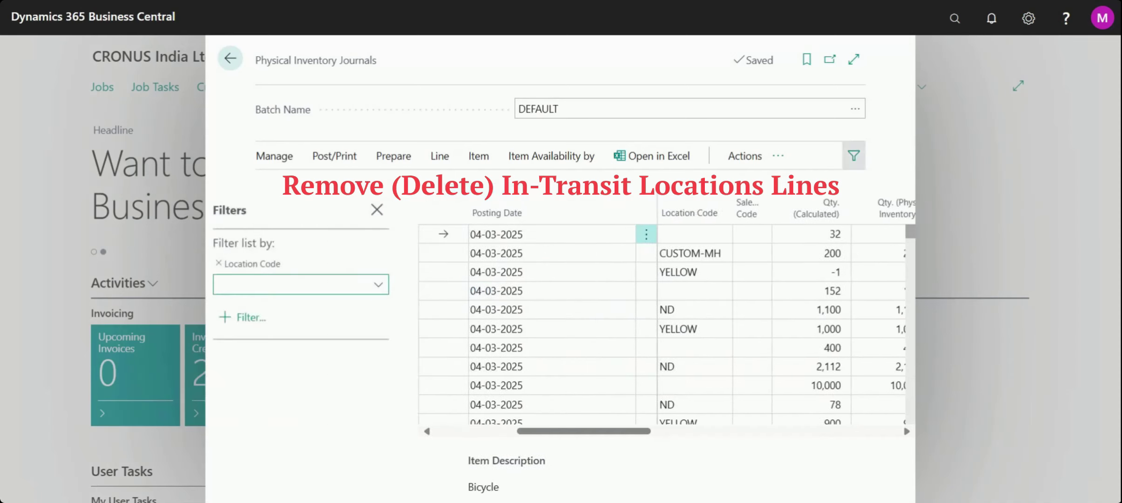
text(out)
click(378, 285)
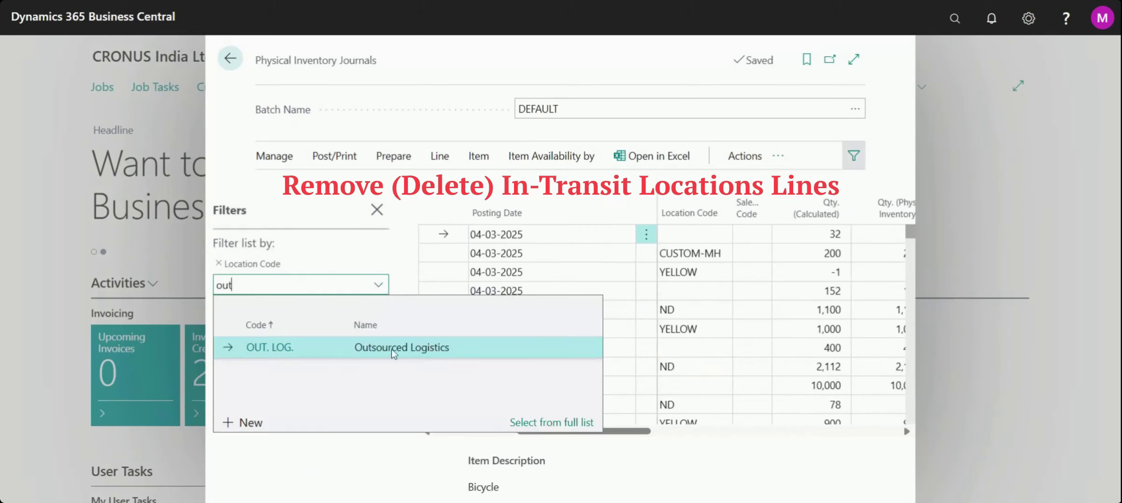
click(392, 349)
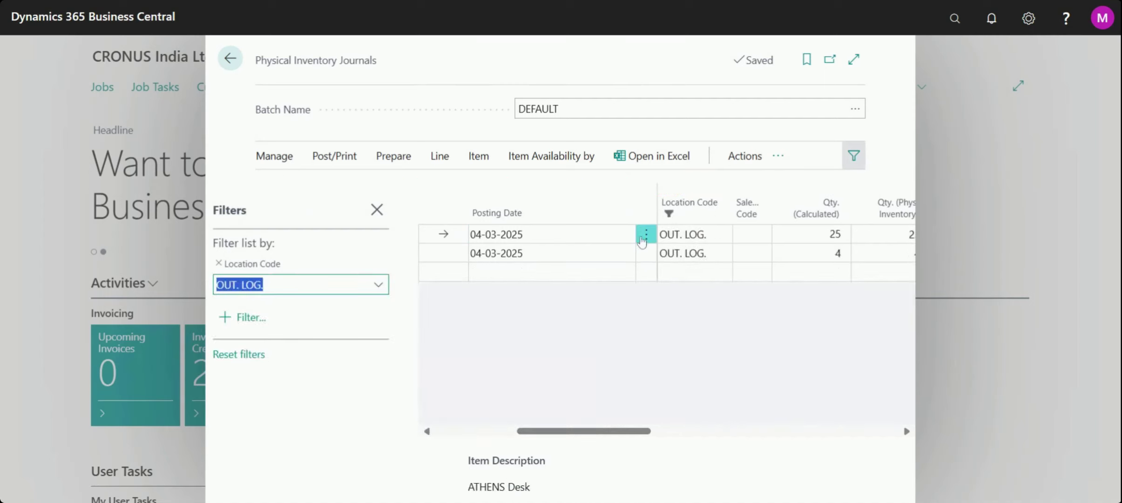
Select both OUT. LOG. journal lines and delete them, accepting the deletion
click(646, 236)
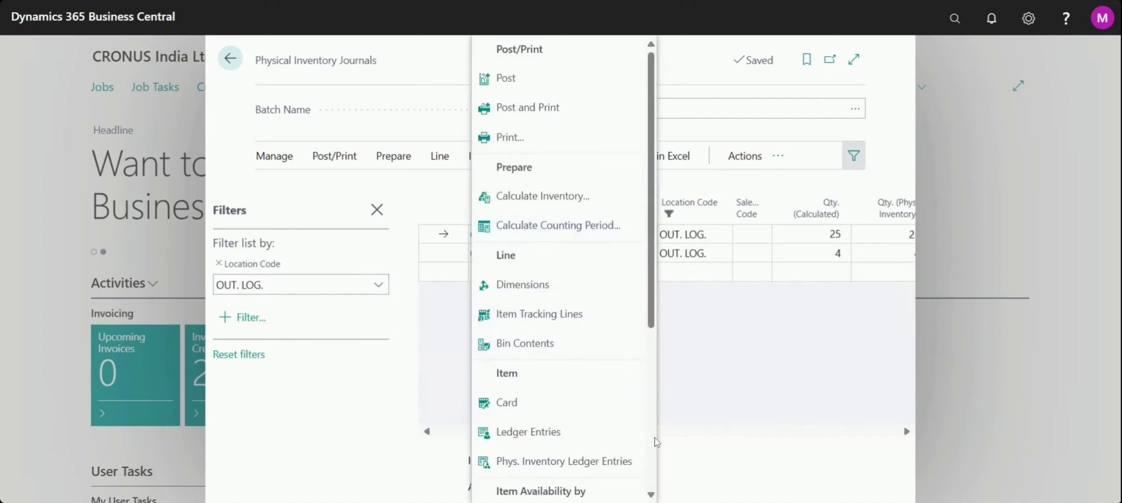
scroll(642, 456, down, 5)
click(603, 483)
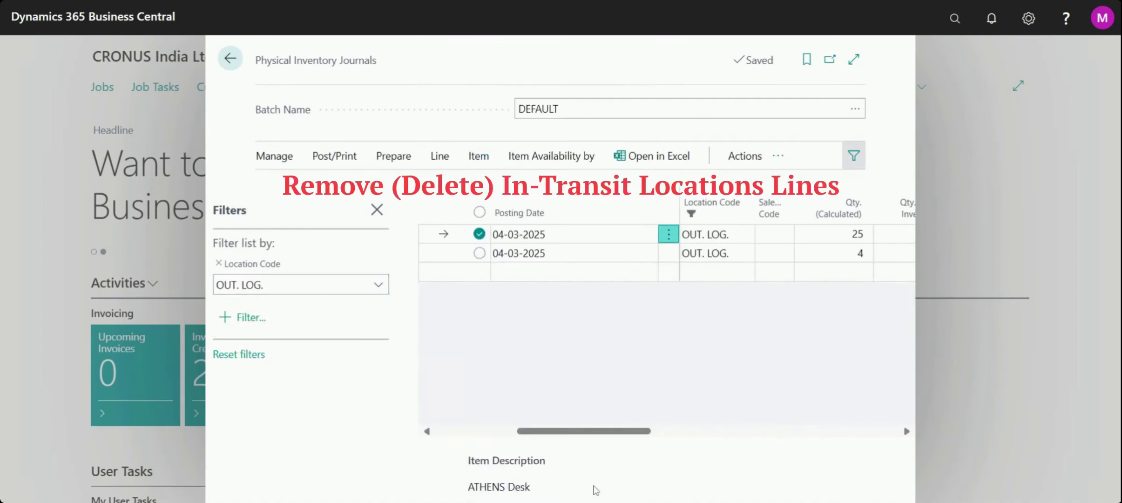
click(481, 254)
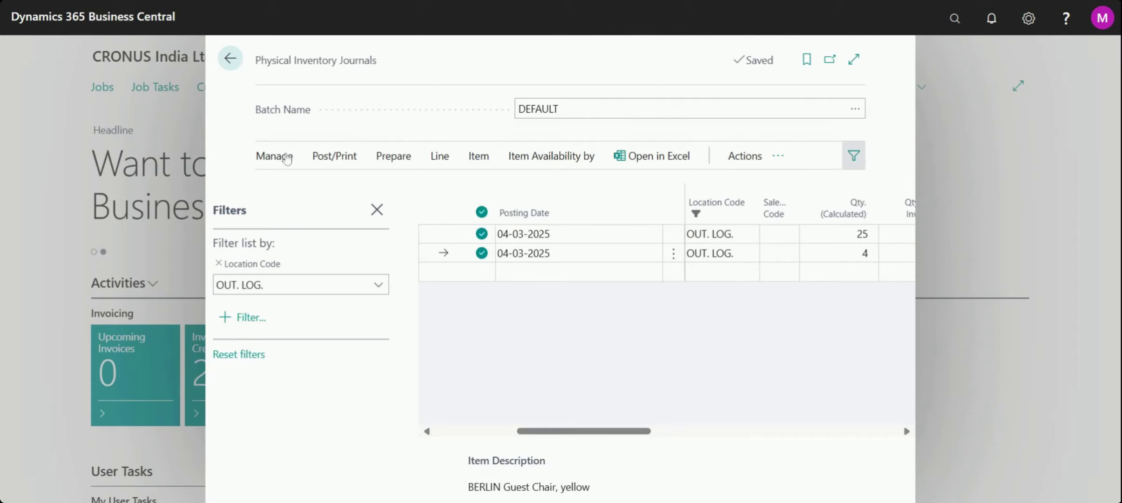
click(274, 156)
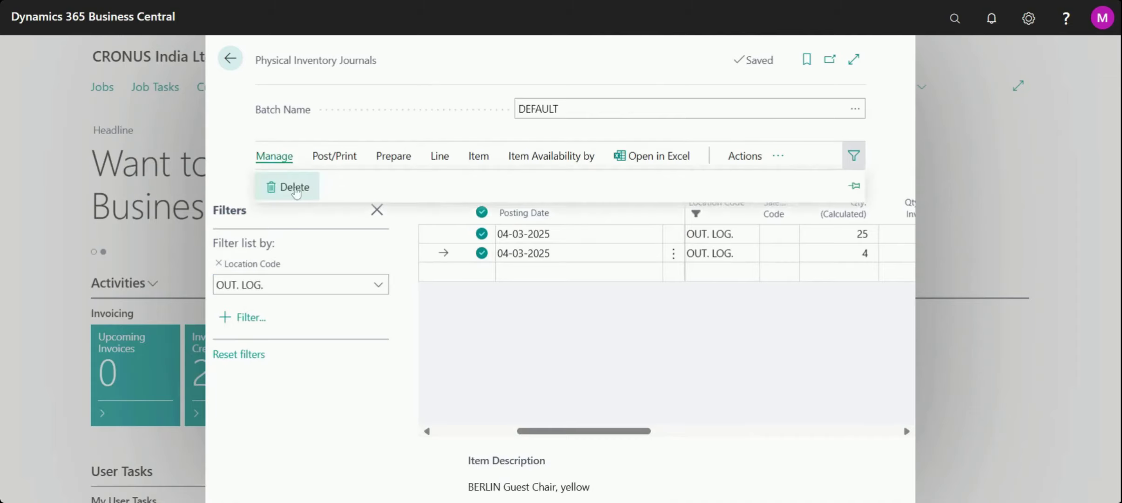
click(294, 188)
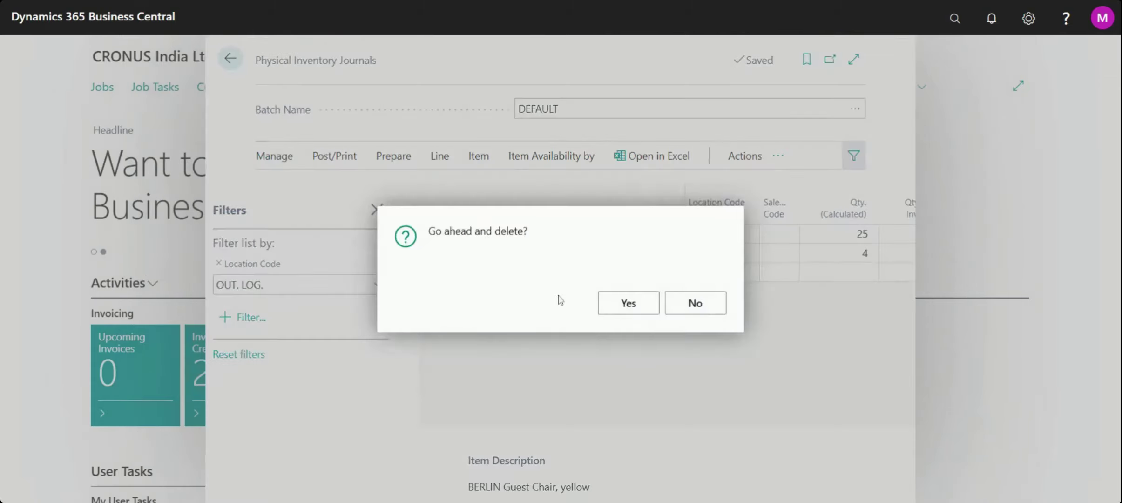
click(628, 307)
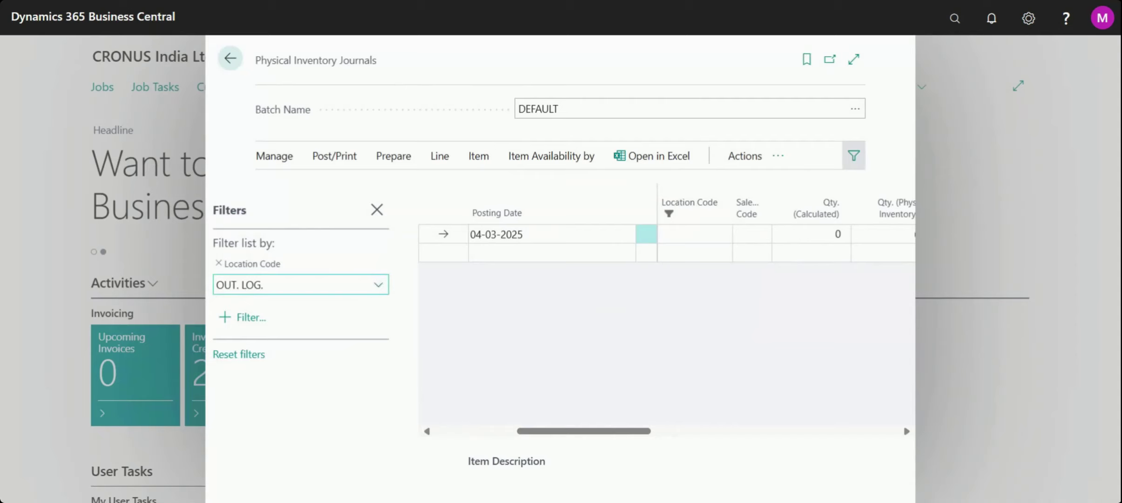
Clear the OUT. LOG. location filter and close the filter pane to list all remaining journal lines
key(BackSpace)
key(BackSpace)
key(BackSpace)
key(BackSpace)
key(BackSpace)
key(BackSpace)
key(BackSpace)
key(BackSpace)
key(BackSpace)
click(378, 215)
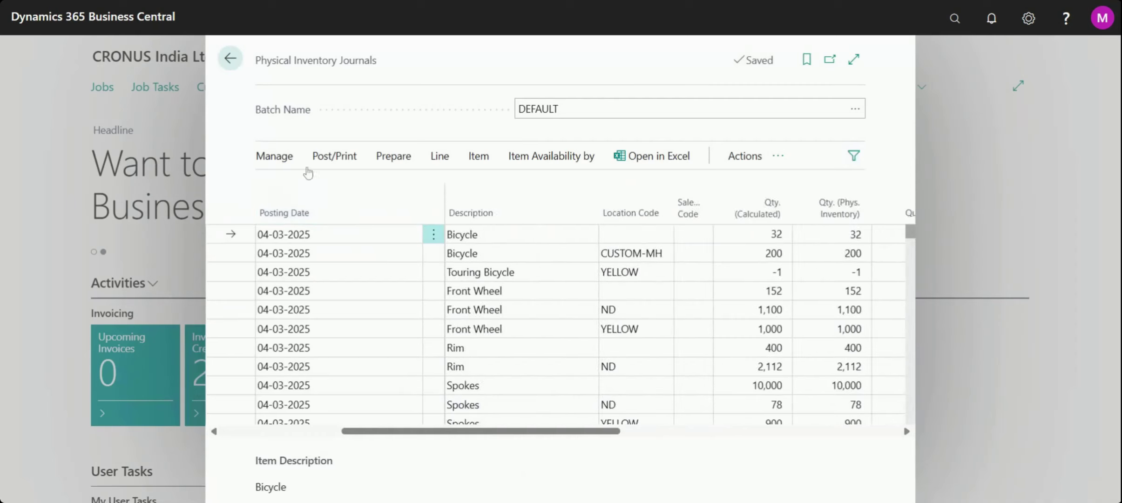
Try to post and print the remaining physical inventory journal lines of the DEFAULT batch, with the OUT. LOG. lines removed
click(334, 156)
click(349, 188)
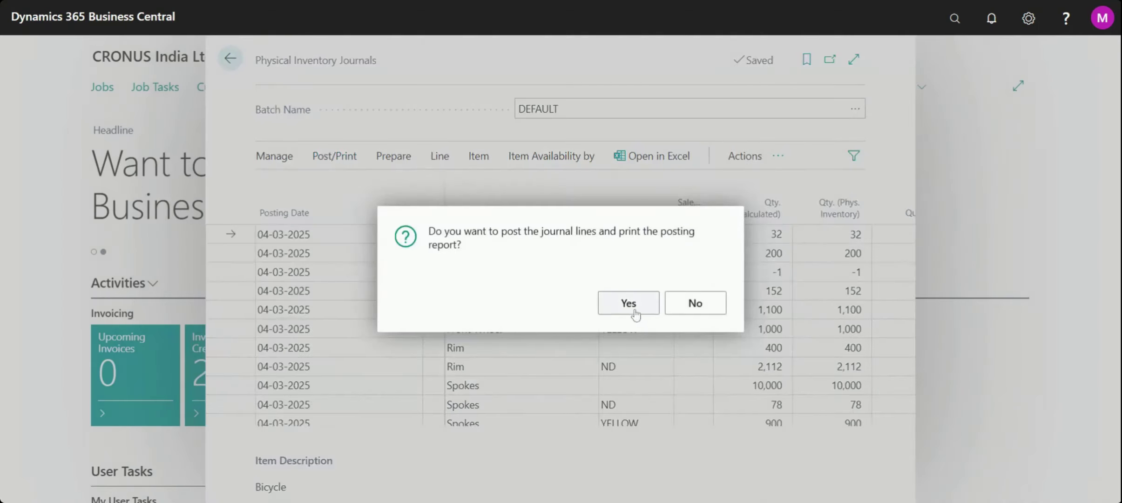
click(628, 303)
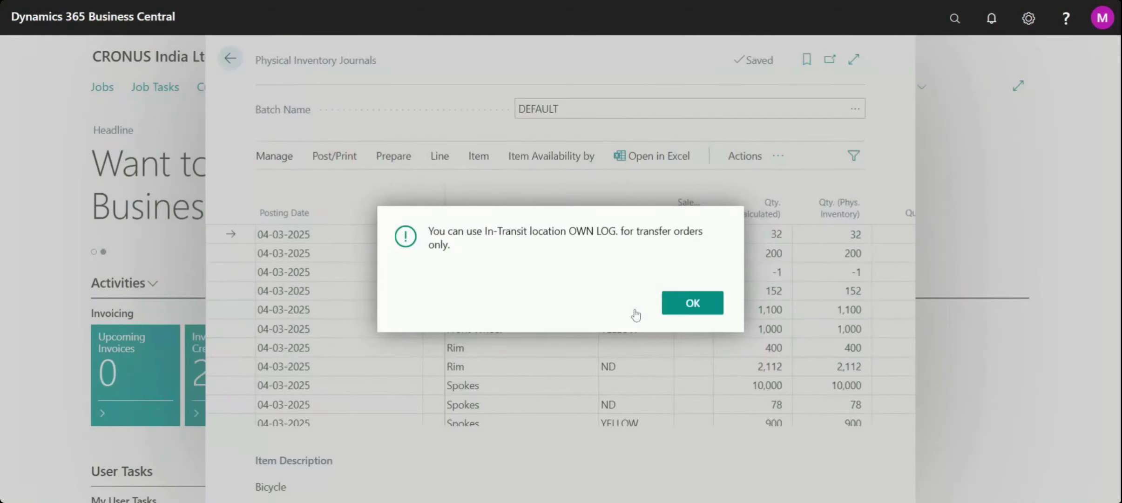
click(678, 308)
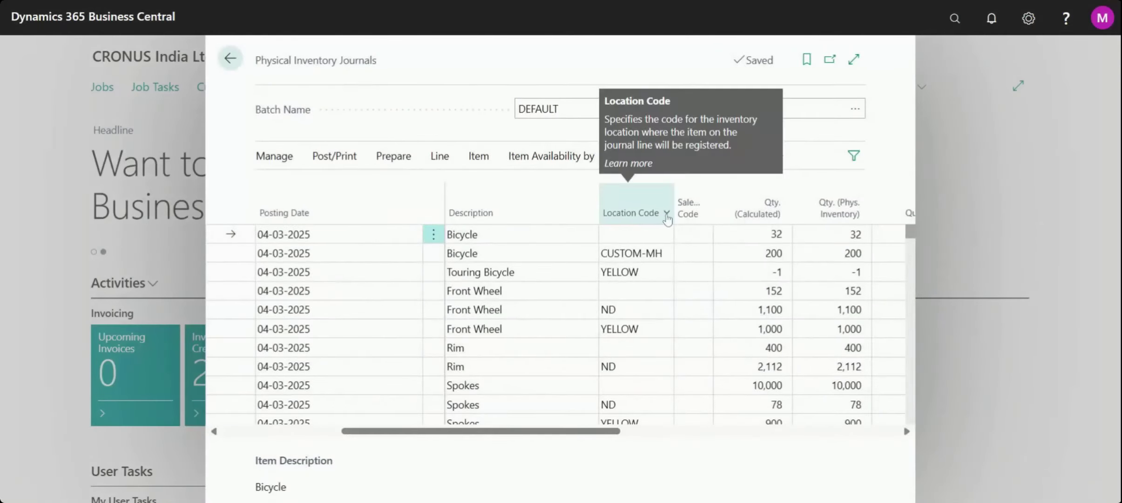
Filter the physical inventory journal lines by Location Code OWN LOG. (Own Logistics)
click(667, 217)
click(618, 297)
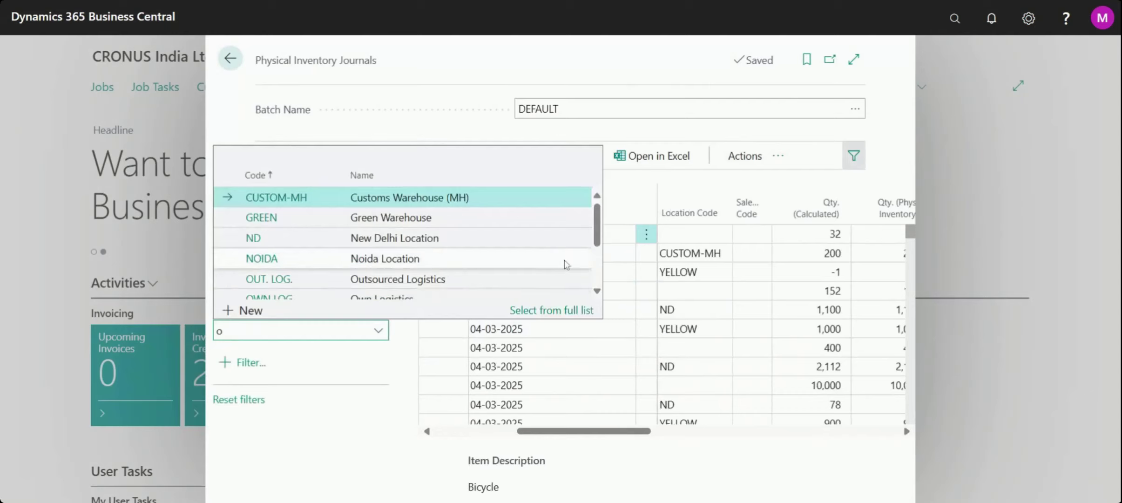
scroll(596, 279, down, 3)
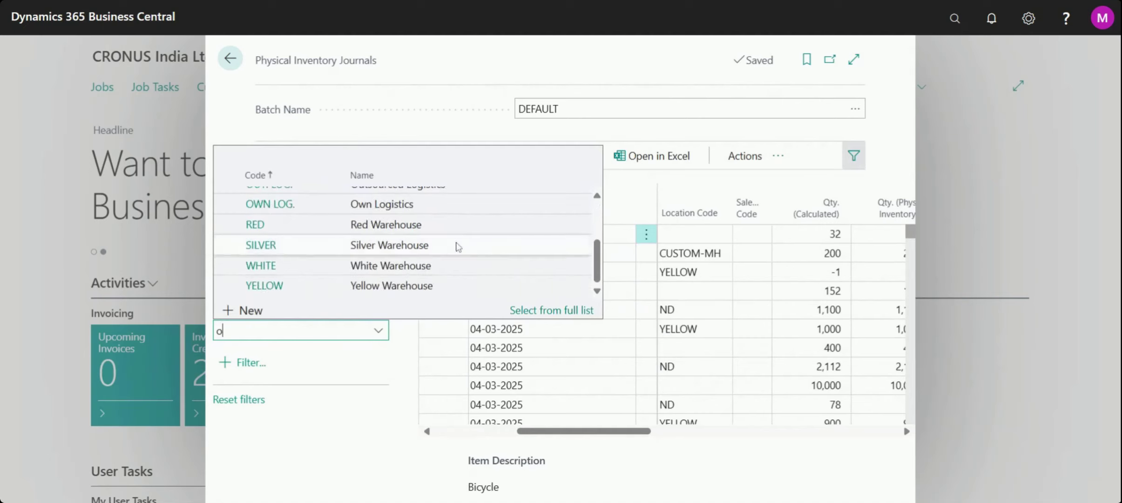
click(390, 211)
click(390, 211)
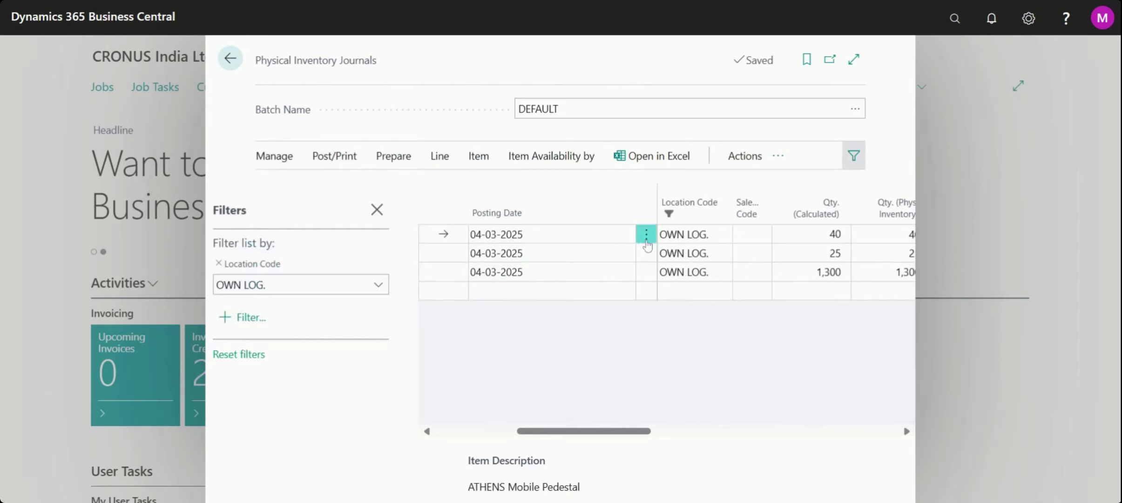
Select all OWN LOG. journal lines and delete them, accepting the deletion
click(646, 234)
scroll(651, 445, down, 5)
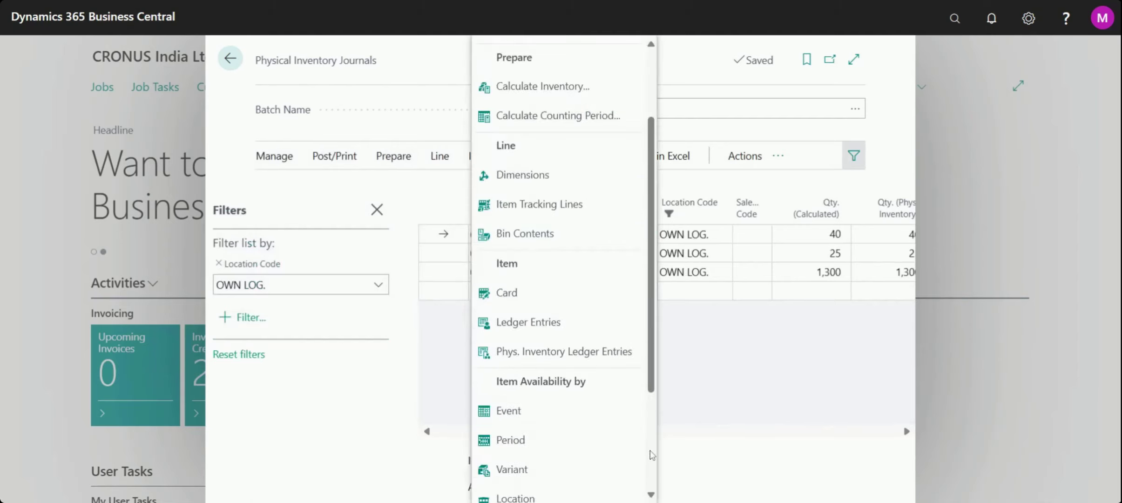
click(602, 489)
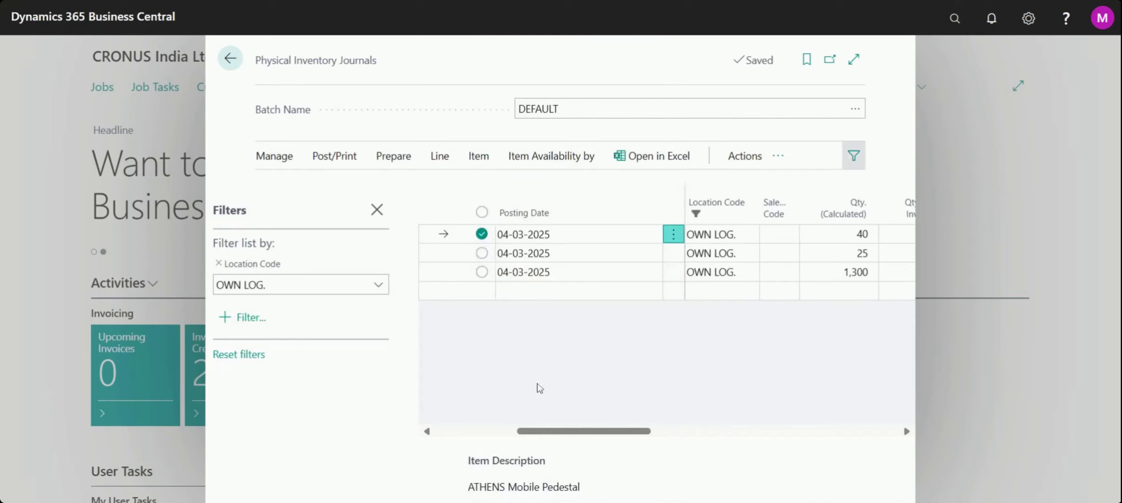
click(482, 213)
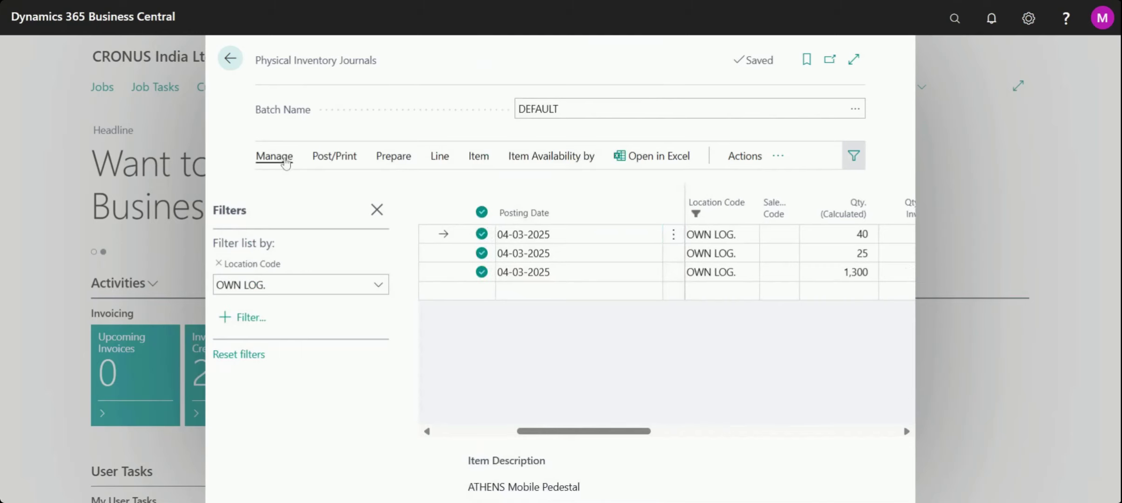
click(275, 158)
click(289, 187)
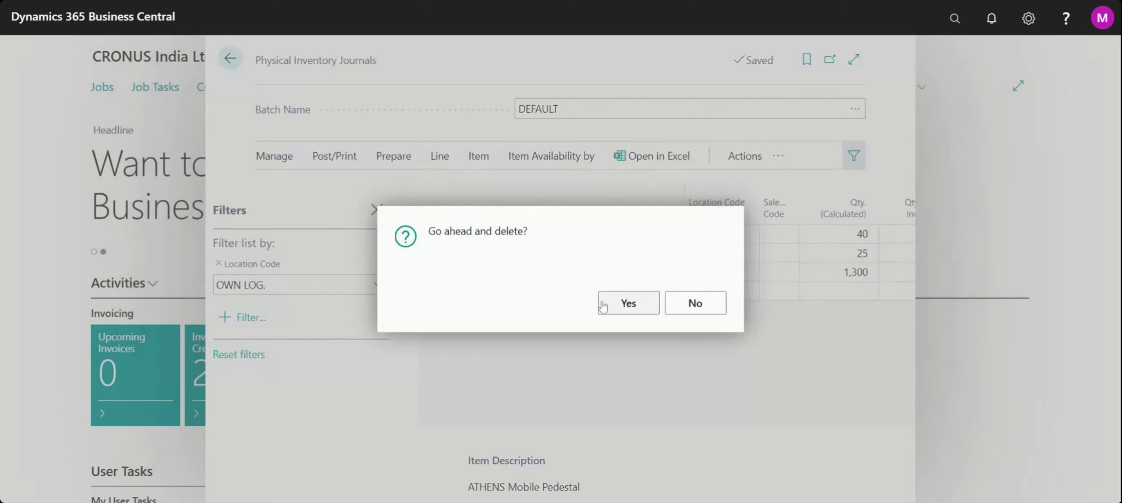
click(602, 307)
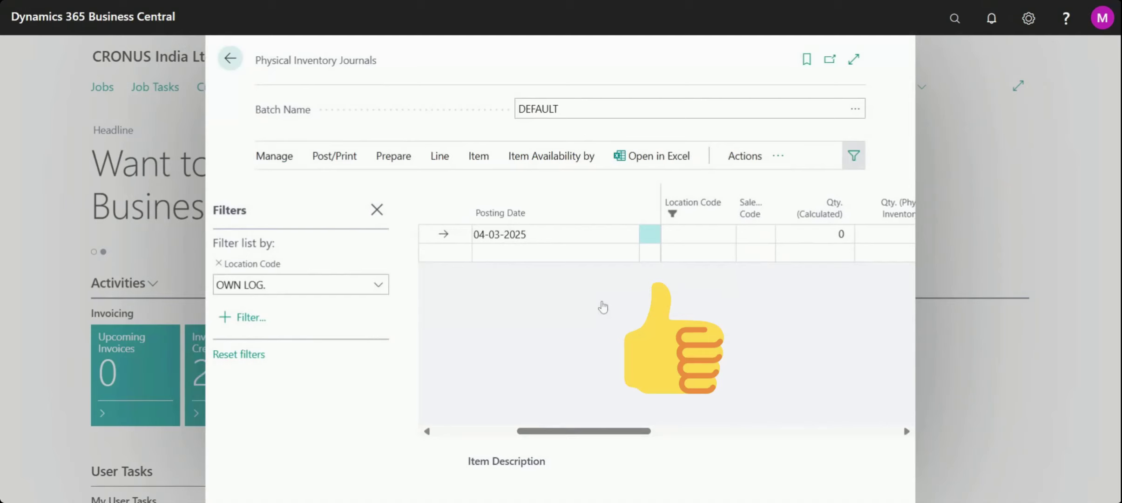
Clear the OWN LOG. location filter and close the filter pane
click(268, 285)
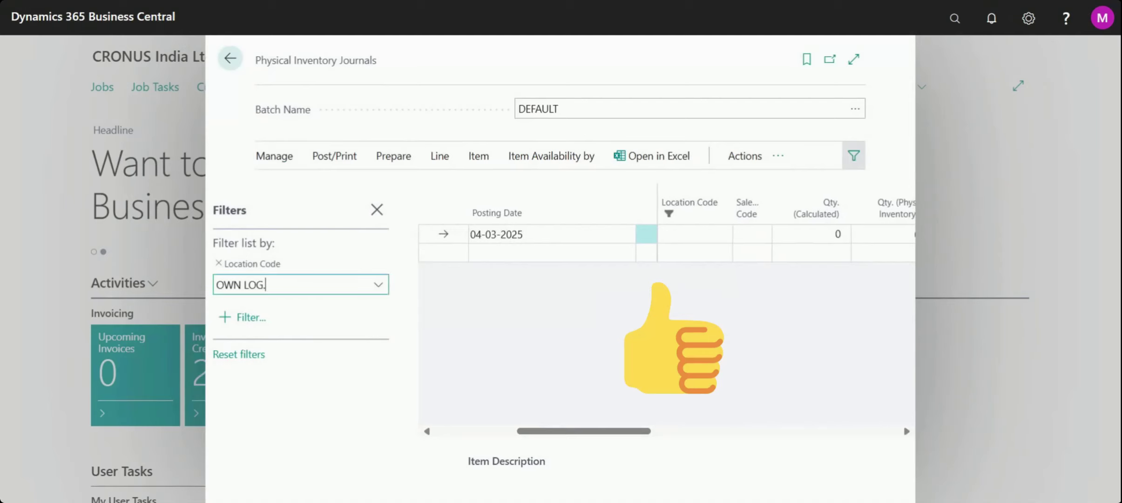
key(BackSpace)
click(377, 210)
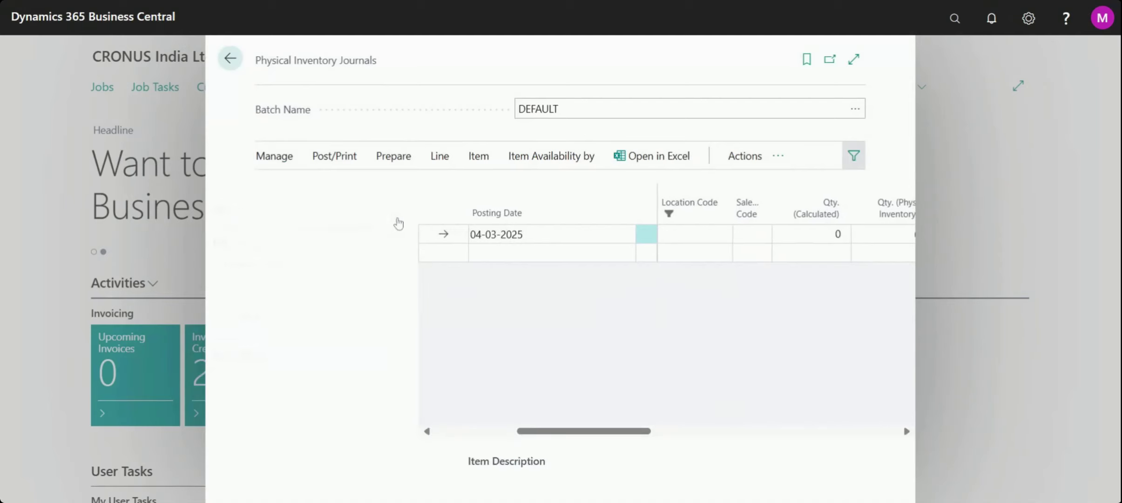
Post and print all remaining physical inventory journal lines in the DEFAULT batch, accept the posting, and leave the journal
click(339, 158)
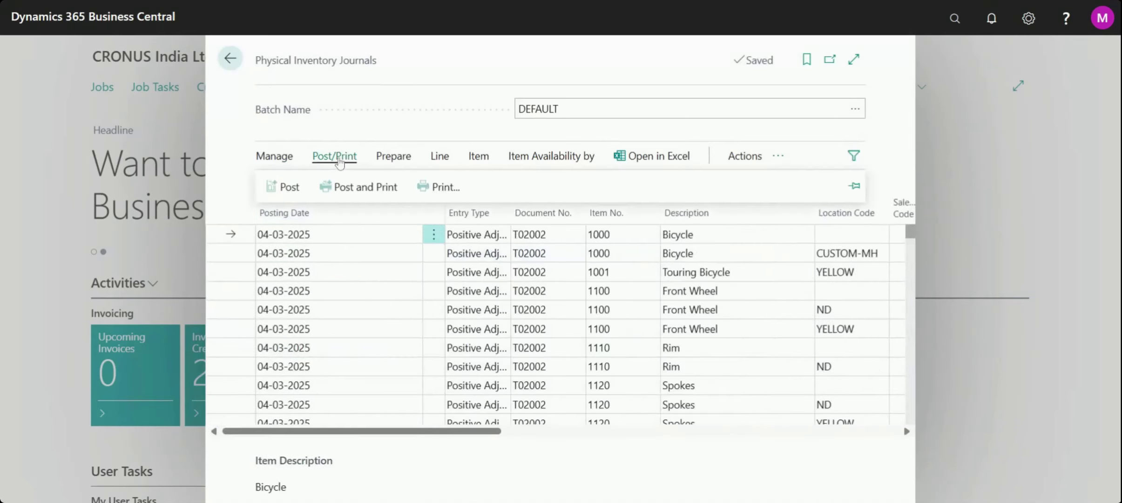
click(365, 189)
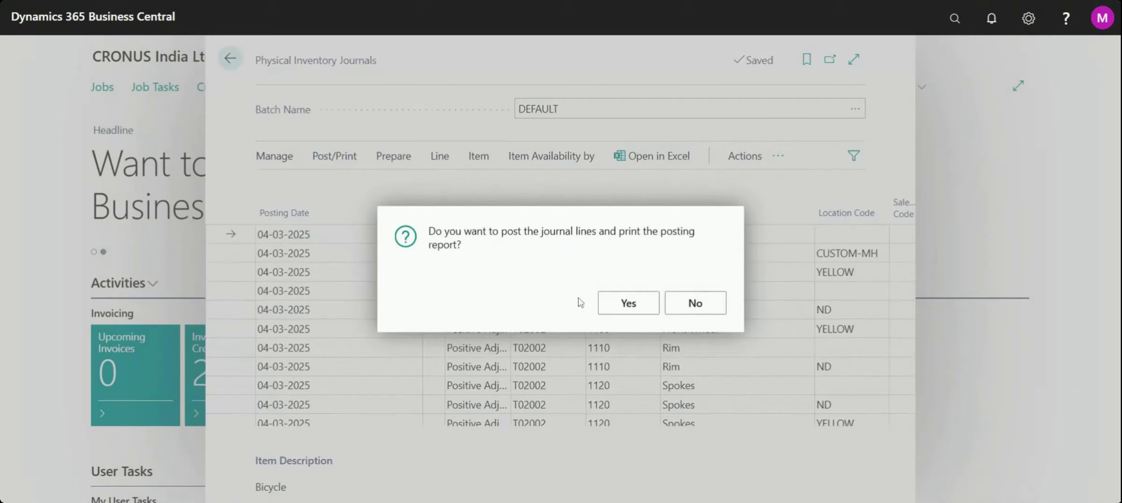
click(623, 304)
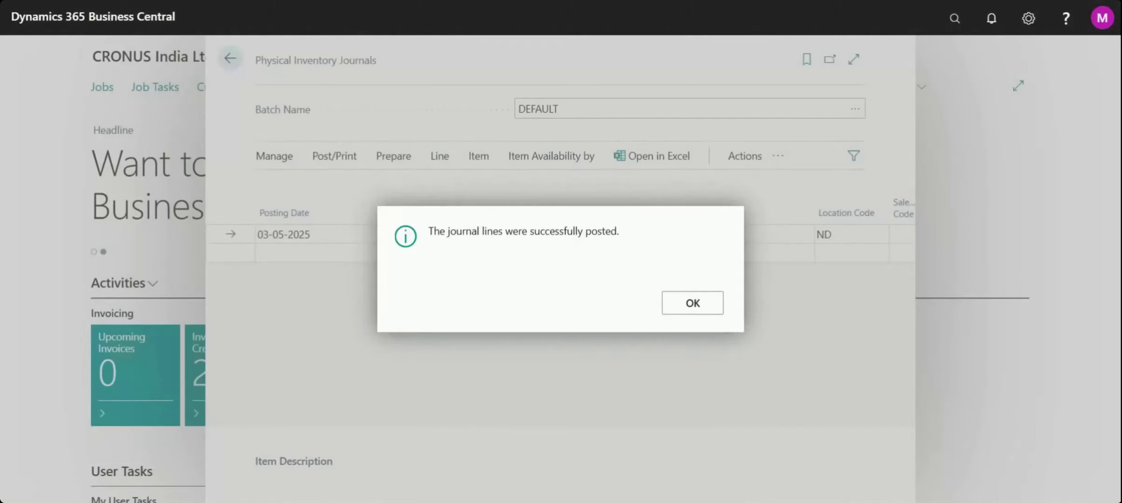
click(692, 303)
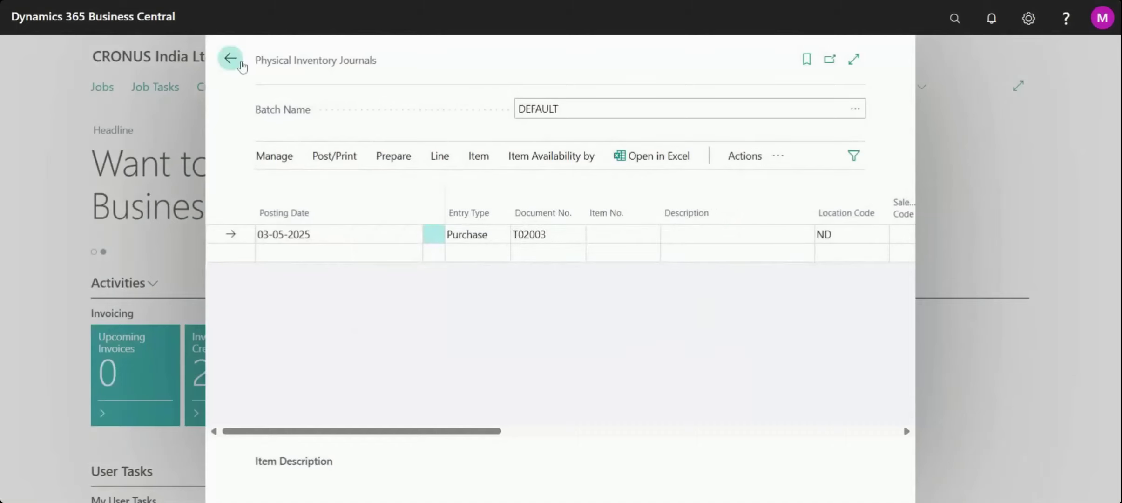
click(241, 66)
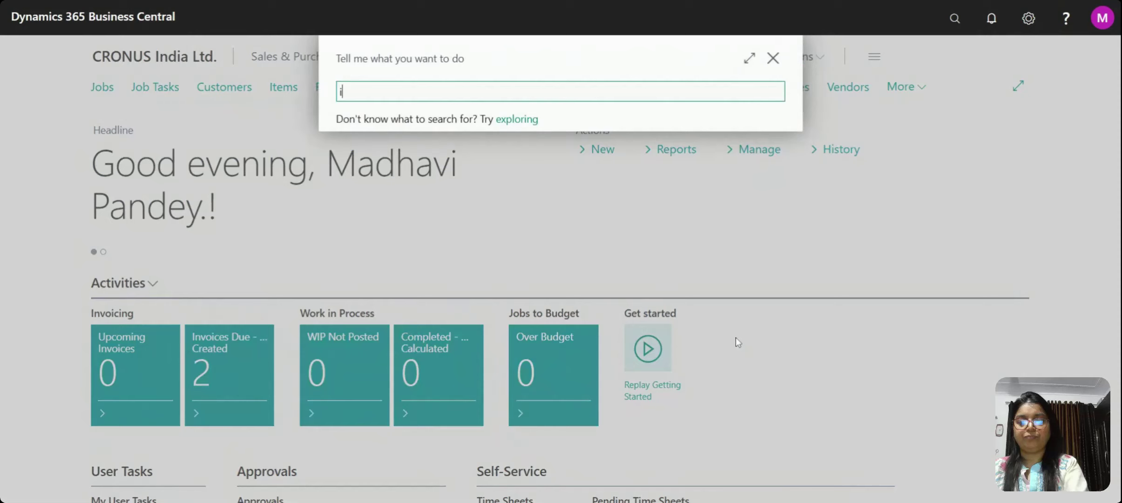
Find Item Registers with the search term "item regi" and open the page
text(item)
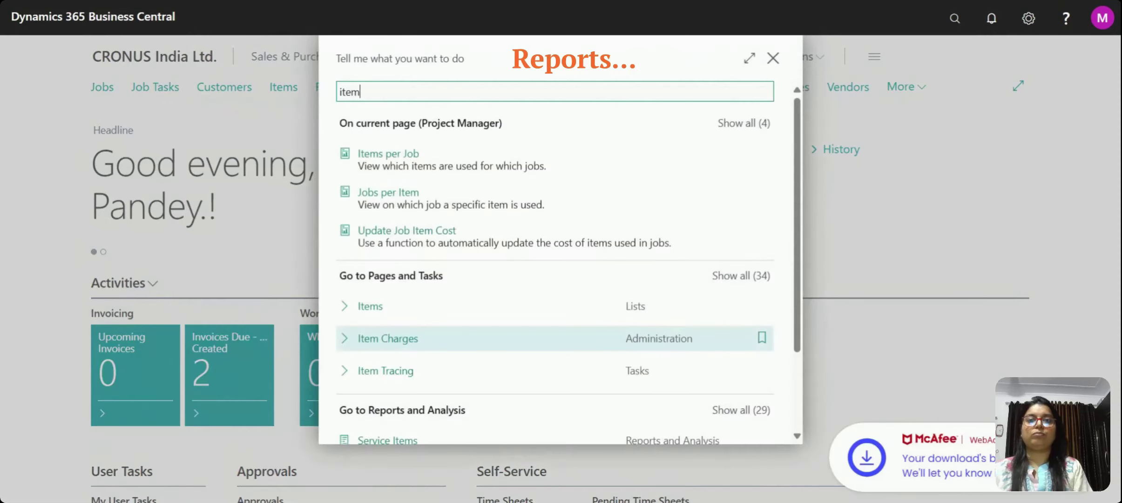
text( regi)
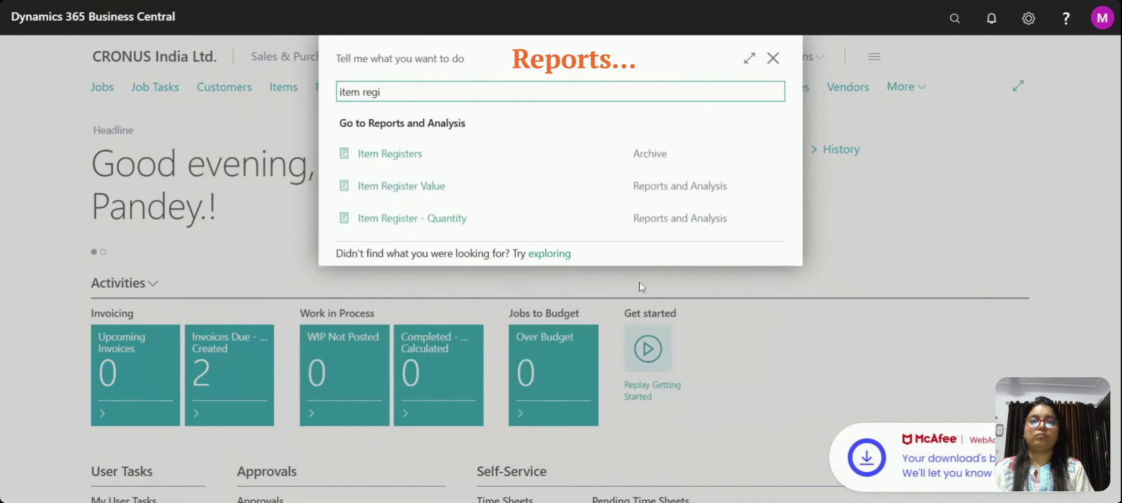
click(427, 164)
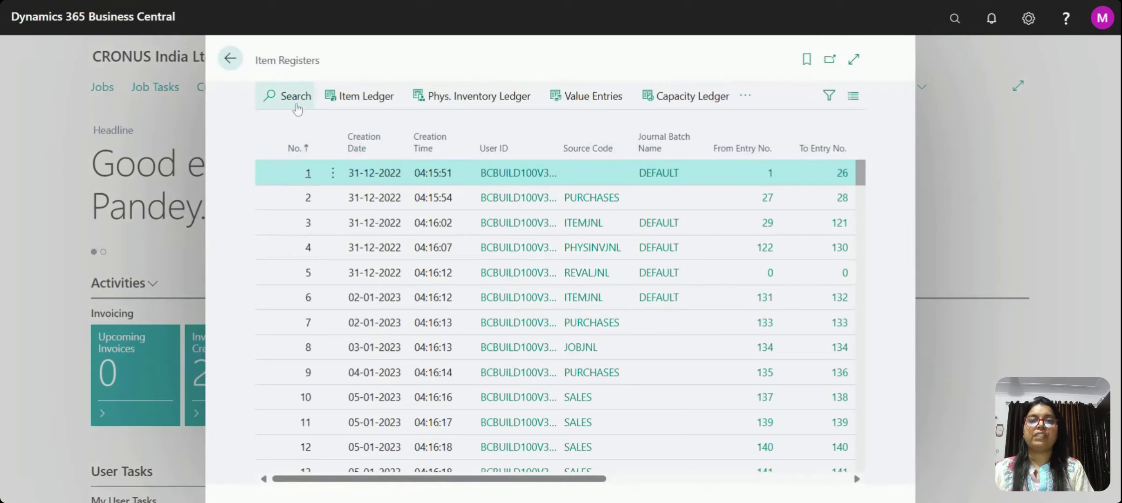
Check the physical inventory ledger entries of item register 1 and return to the Item Registers list
click(474, 107)
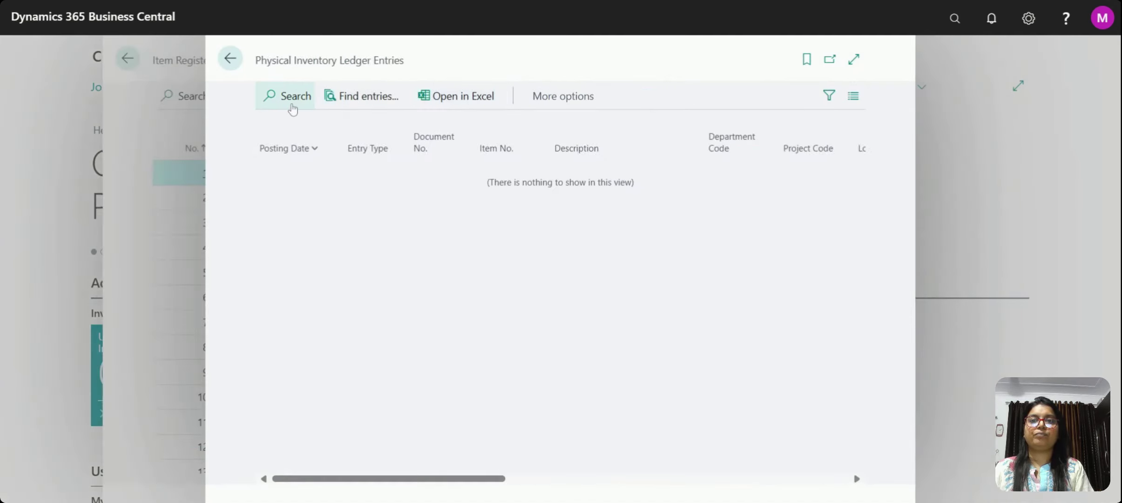
click(284, 99)
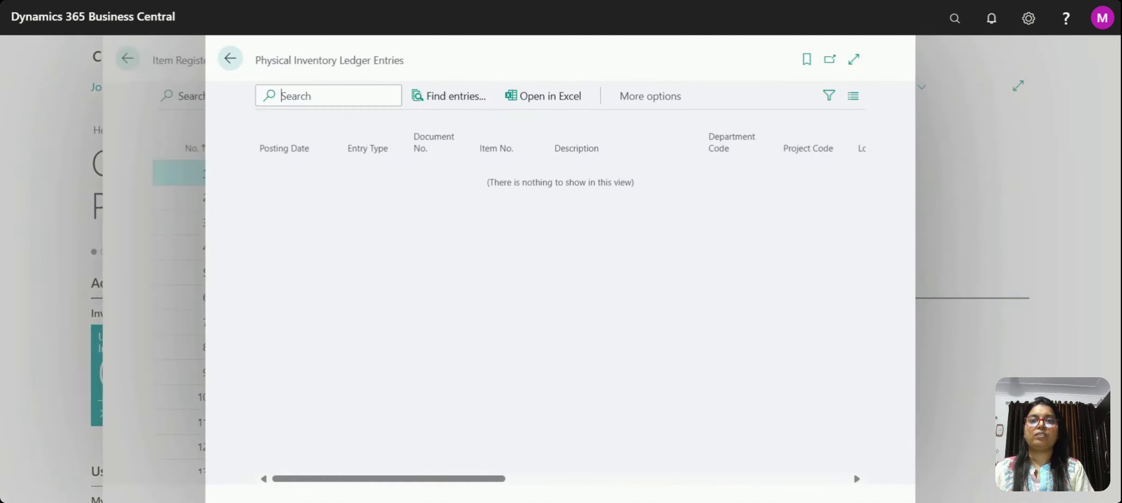
click(230, 59)
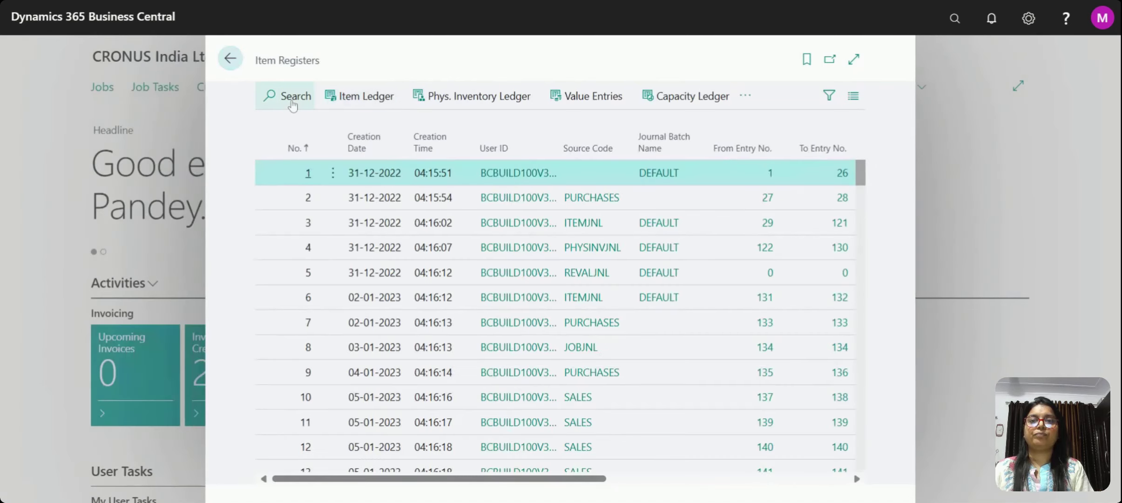
Sort the Item Registers list by Creation Date in descending order
click(291, 103)
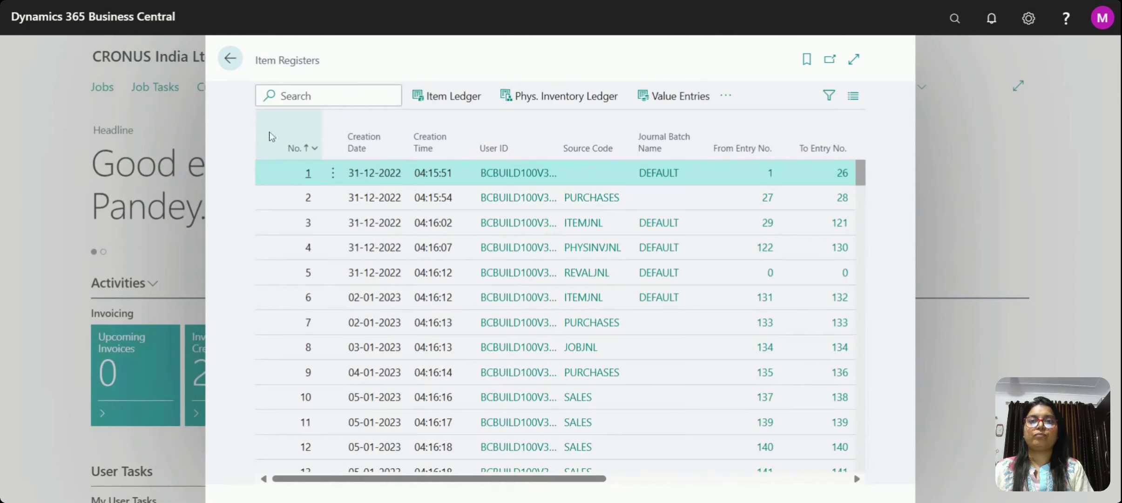
click(230, 123)
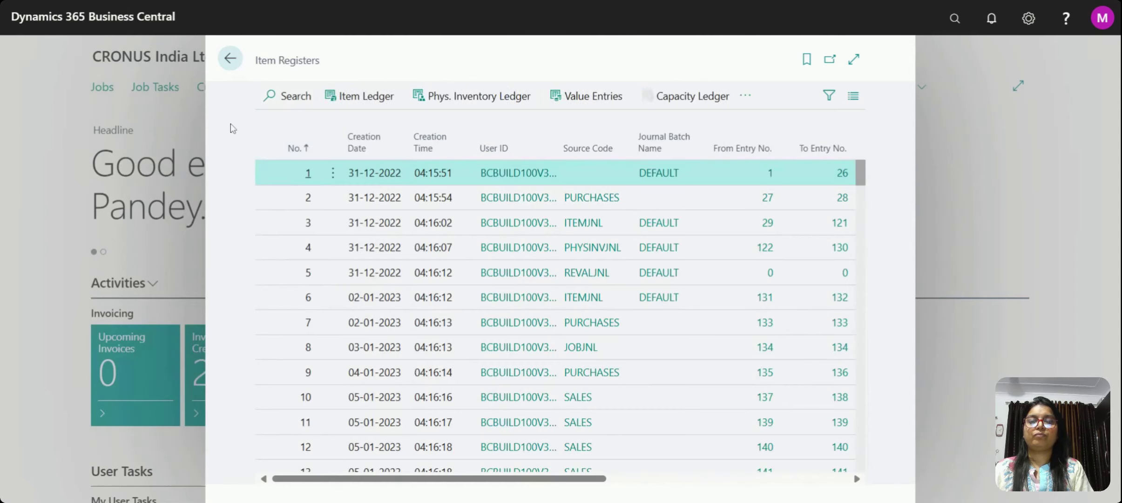
click(407, 148)
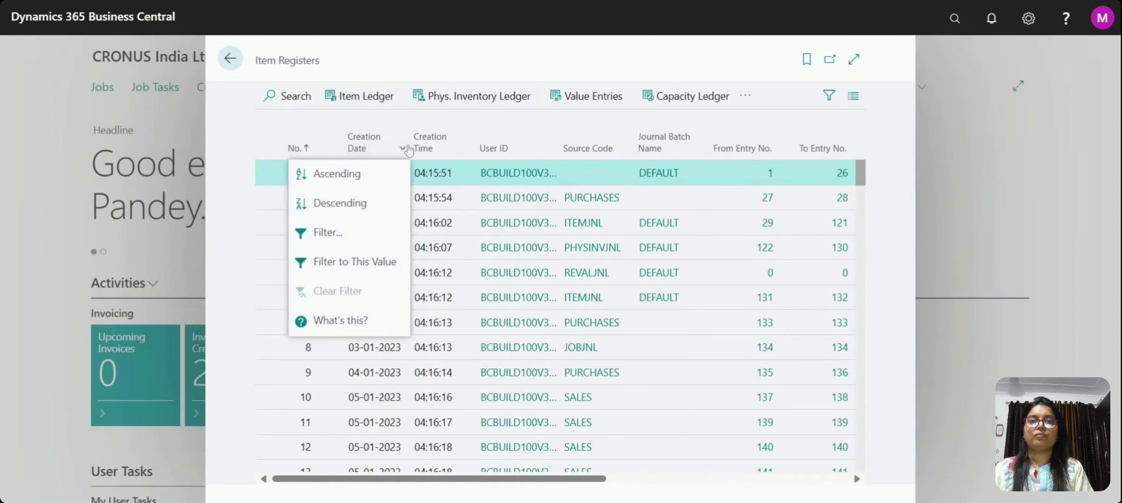
click(369, 202)
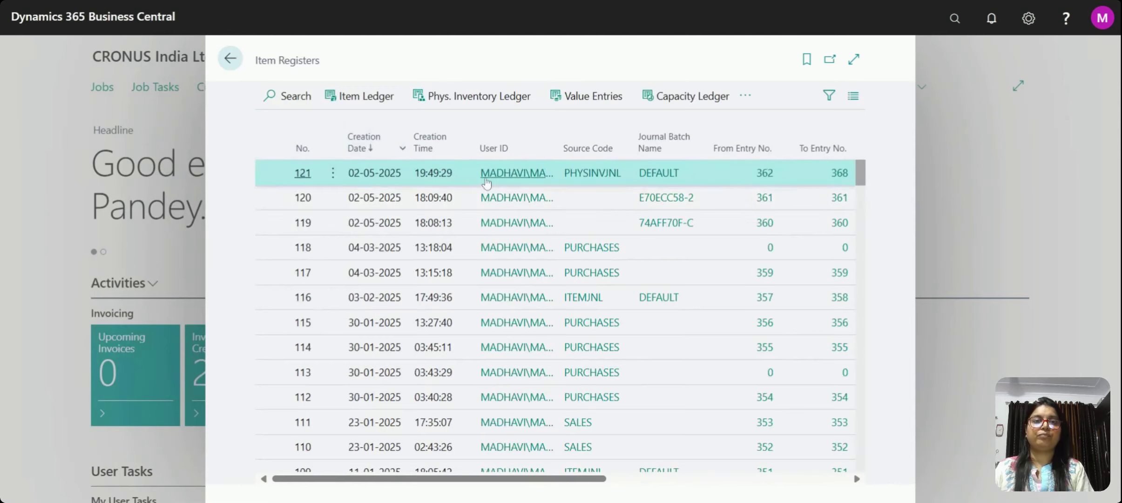
click(486, 173)
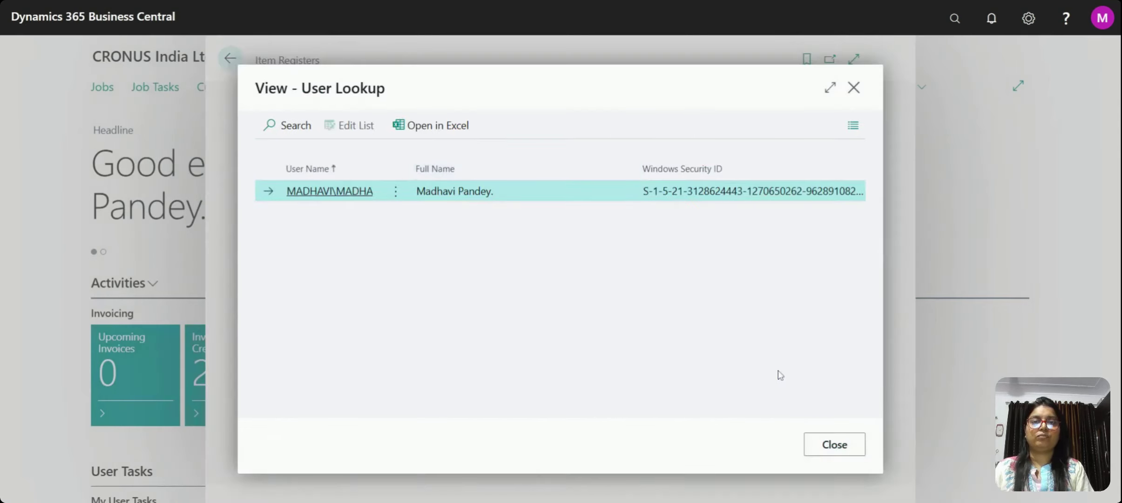
click(833, 447)
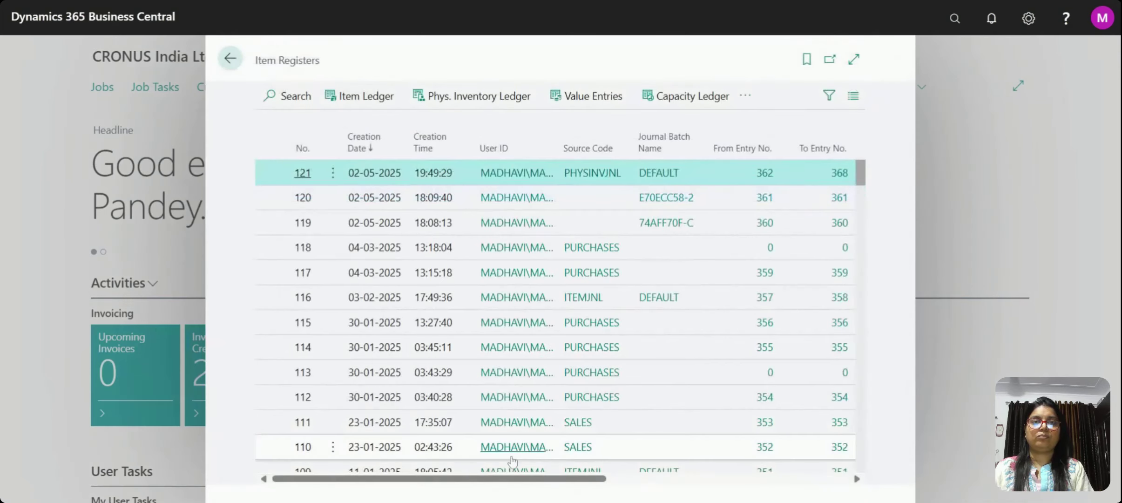
Export the Item Registers list to Excel and review the physical inventory, value and capacity entry number ranges of the newest register
click(751, 97)
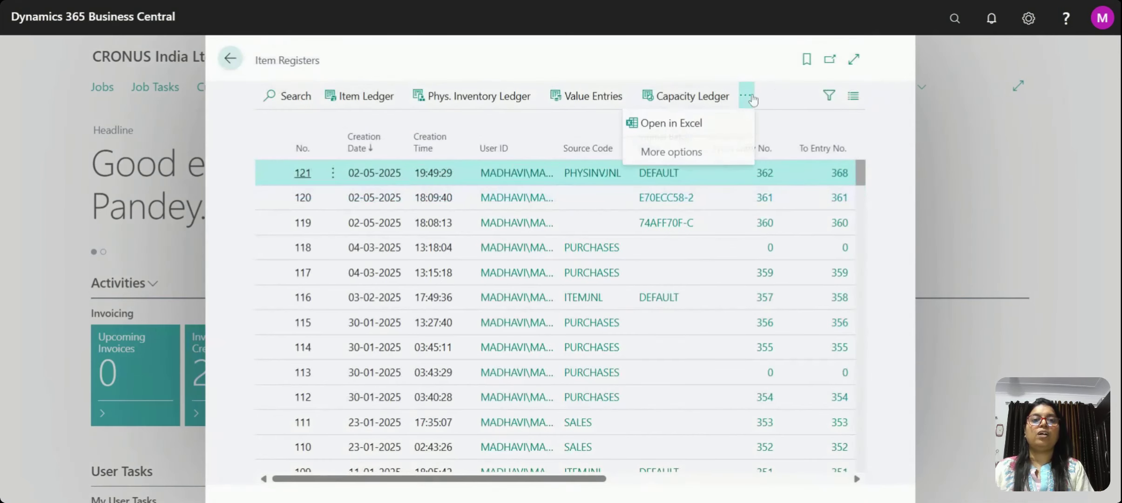
click(739, 126)
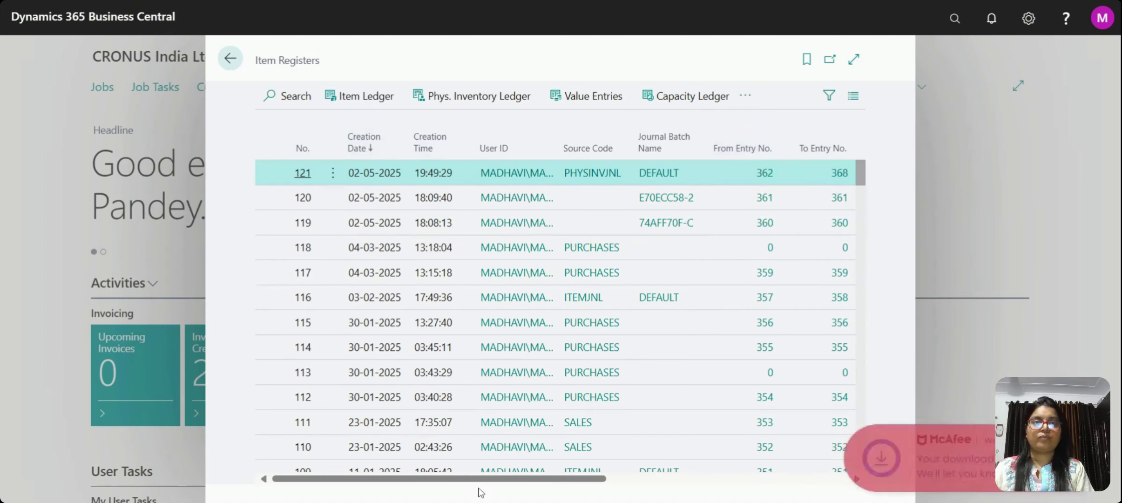
drag(474, 480, 551, 479)
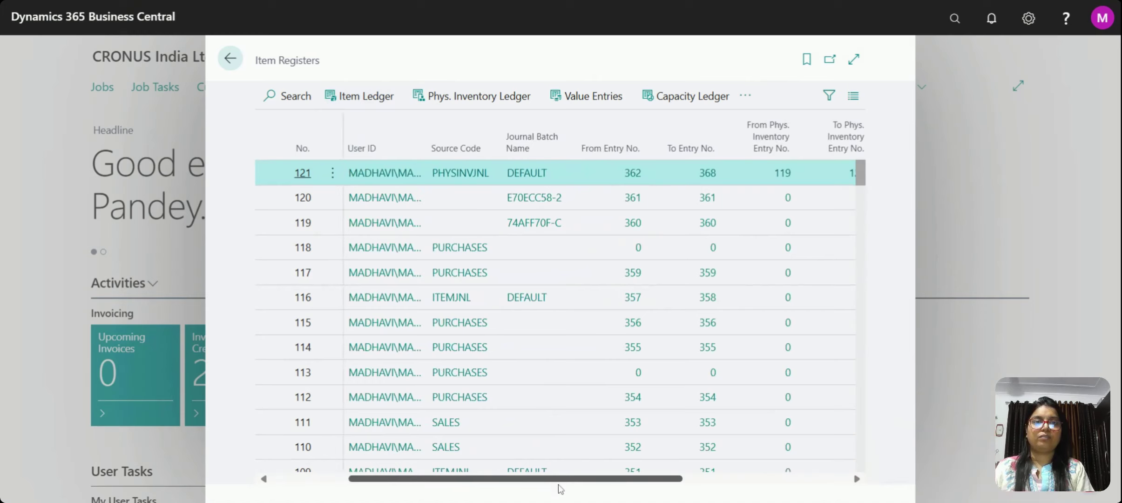
drag(559, 485, 624, 497)
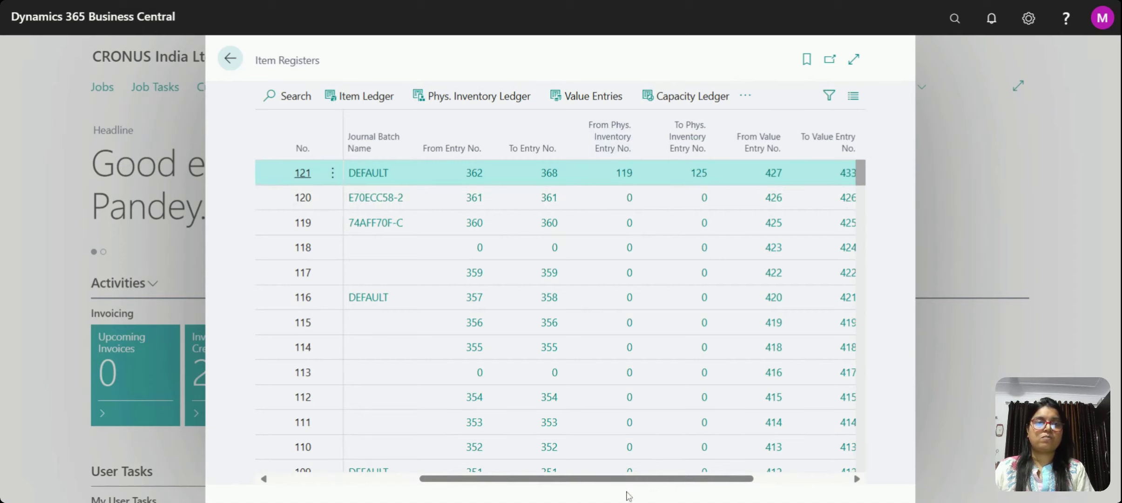
drag(626, 492, 760, 492)
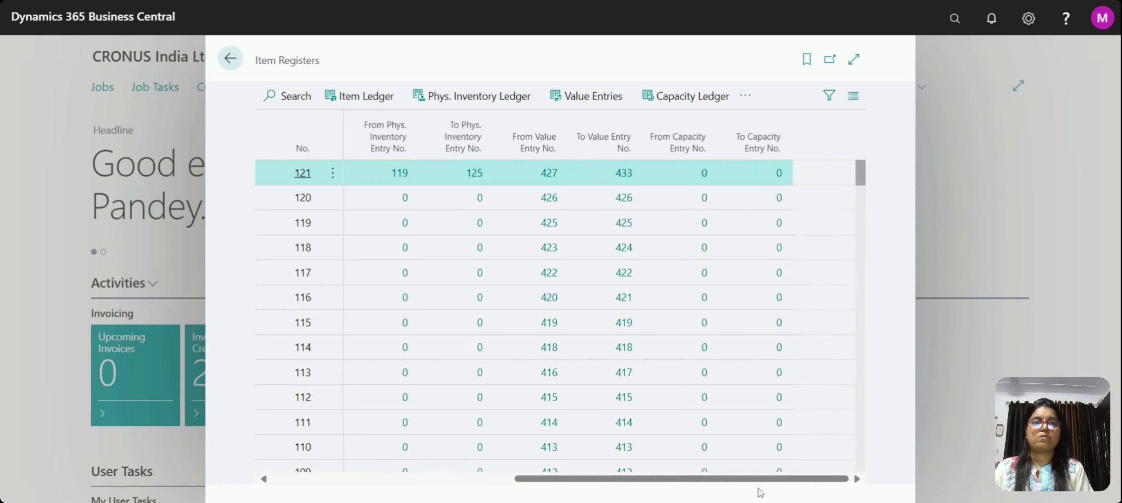
Check the item ledger entries of item register 121 and return to the Item Registers list
click(748, 101)
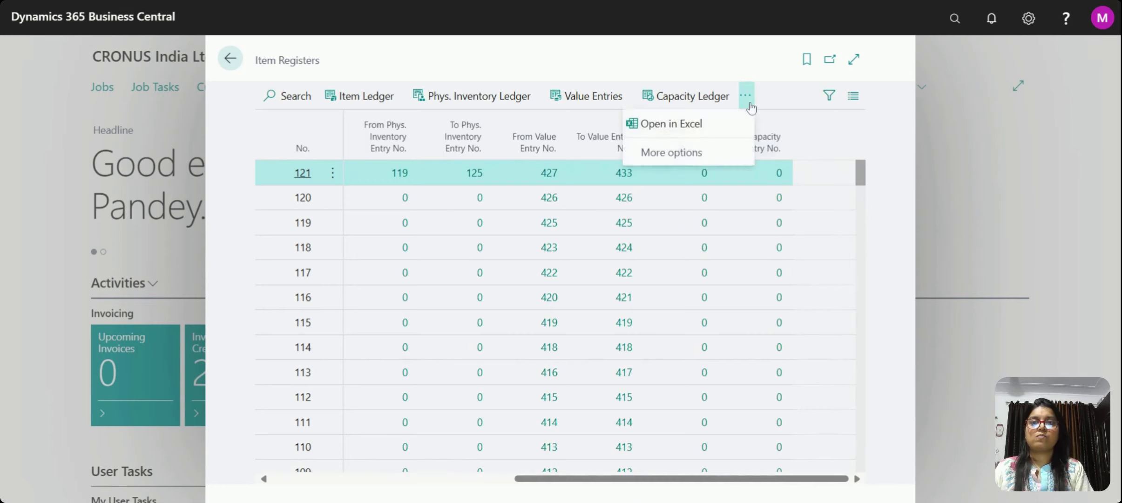
click(359, 102)
click(360, 102)
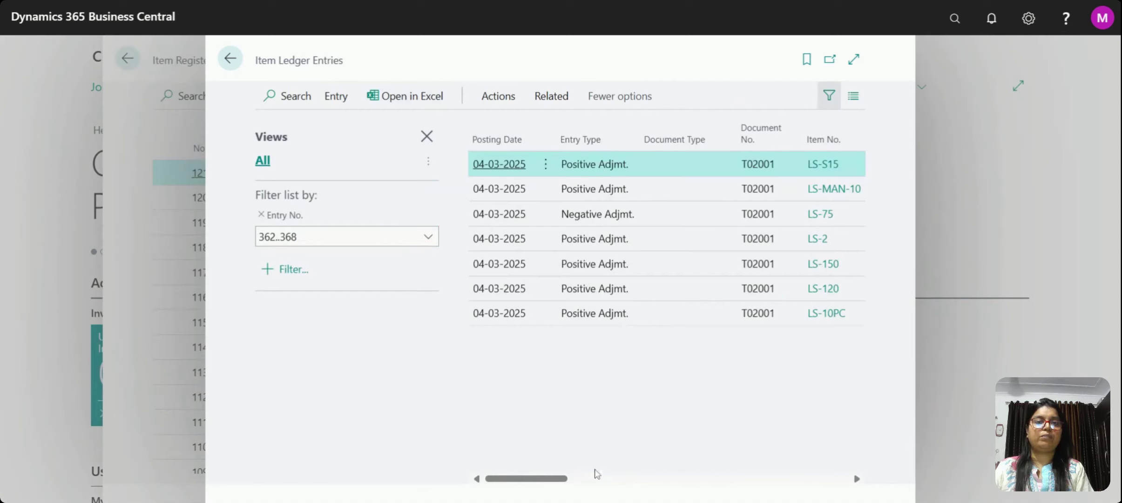
drag(563, 484, 499, 467)
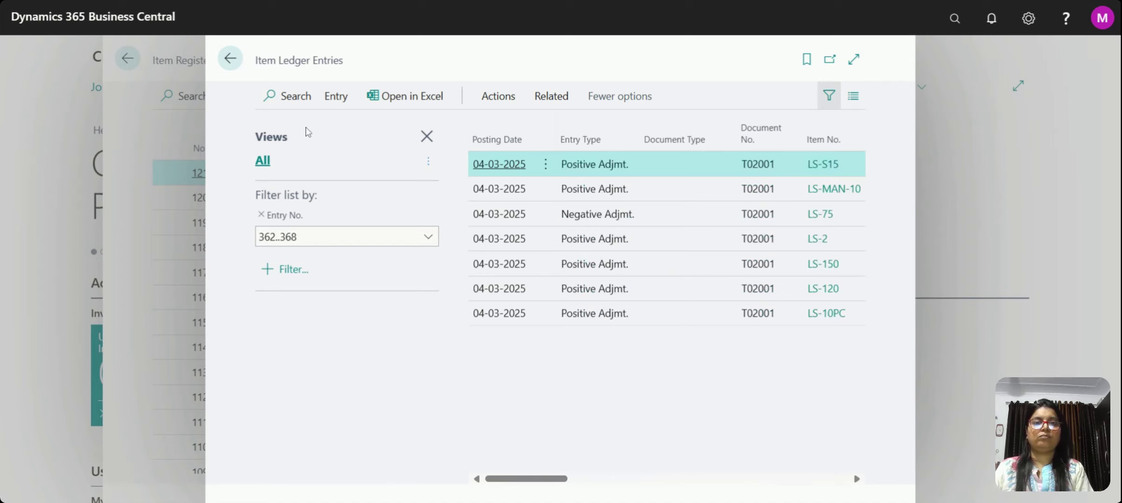
click(229, 59)
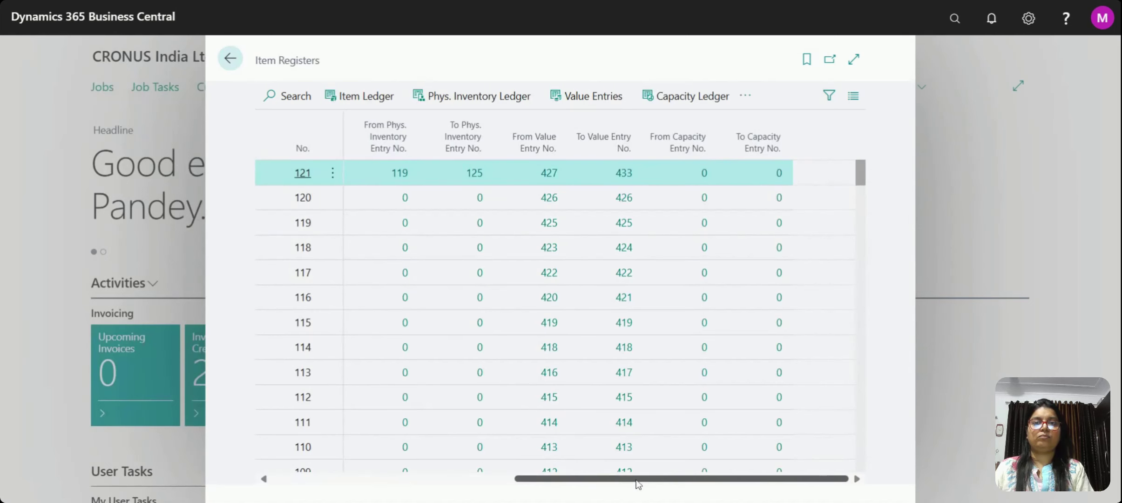
Check the value entries of item register 121 across all columns and return to the Item Registers list
drag(628, 478, 403, 484)
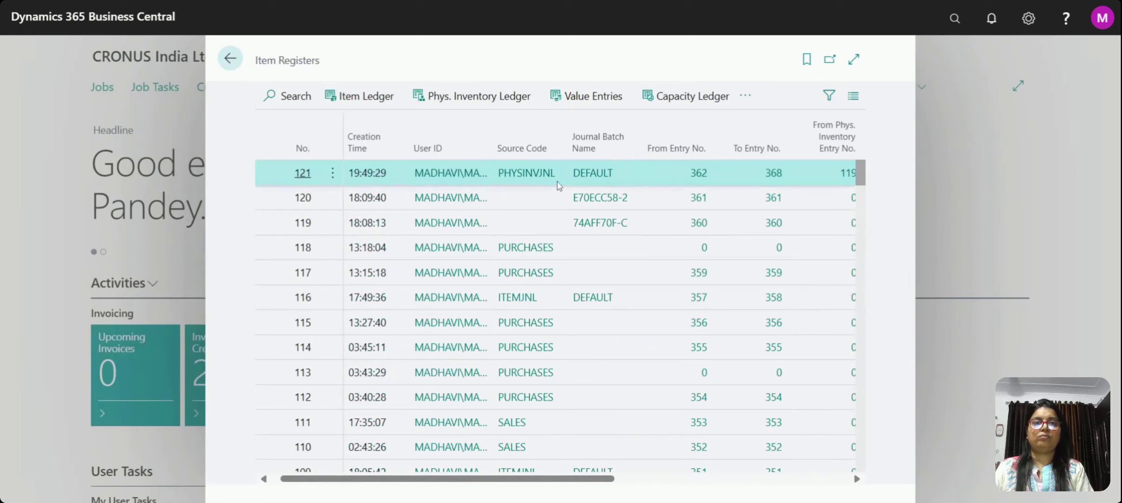
click(613, 98)
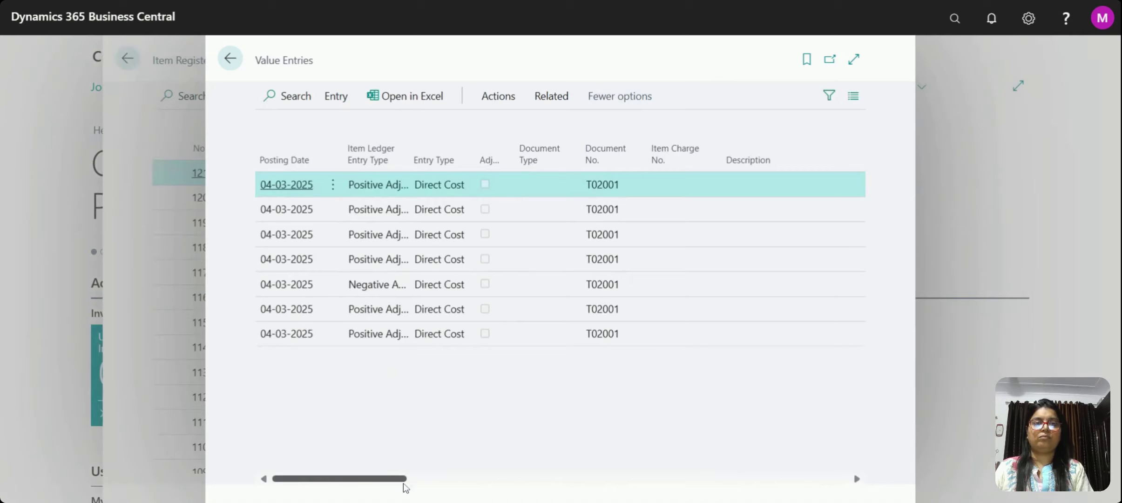
drag(404, 484, 888, 451)
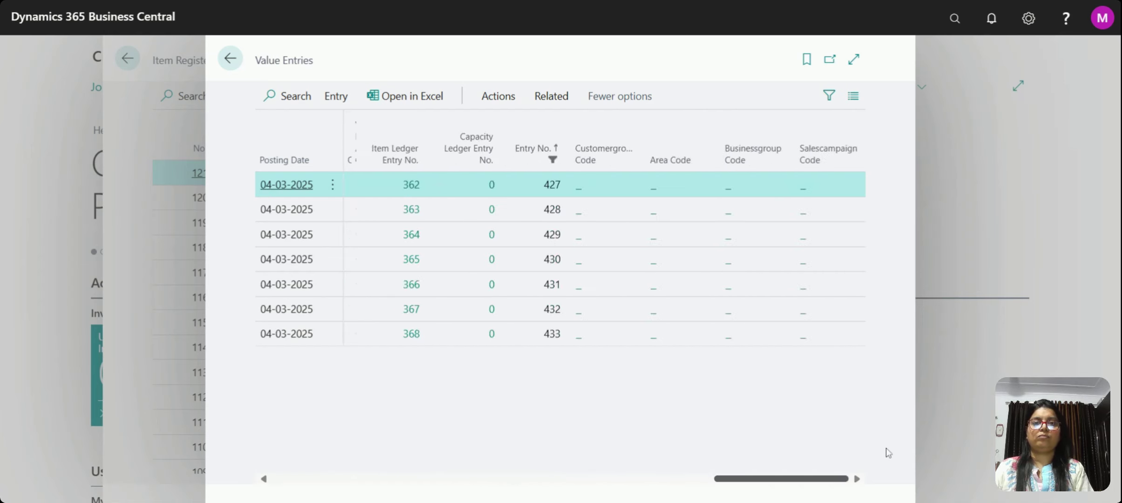
click(231, 59)
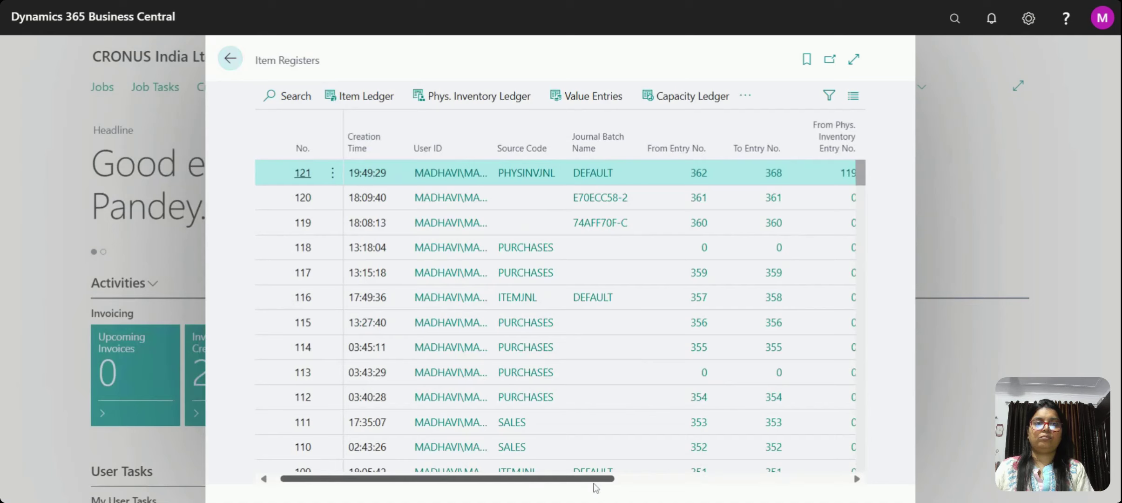
drag(591, 480, 822, 484)
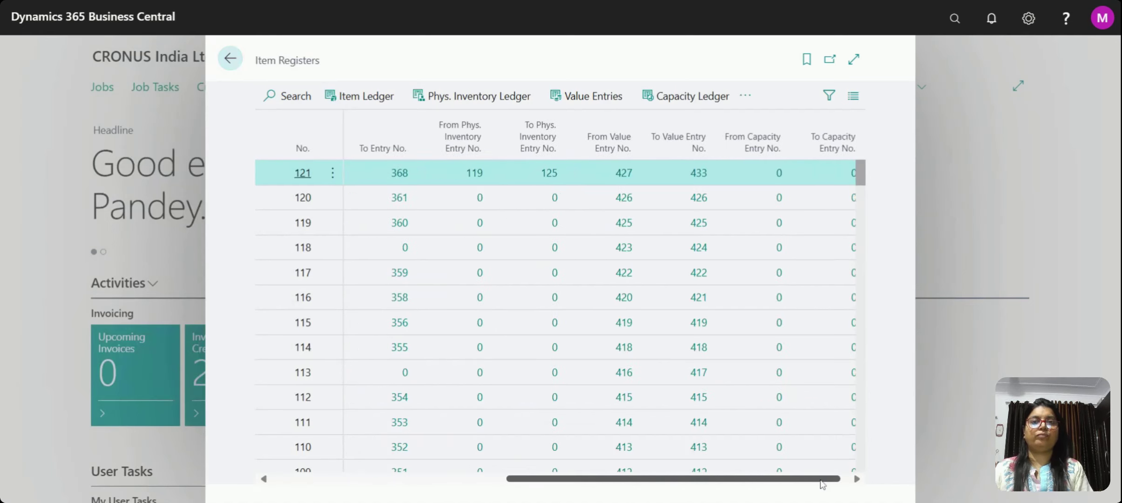
Search for "posted phy", check the Posted Phys. Invt. Rec. List, and go back to the home page
click(954, 19)
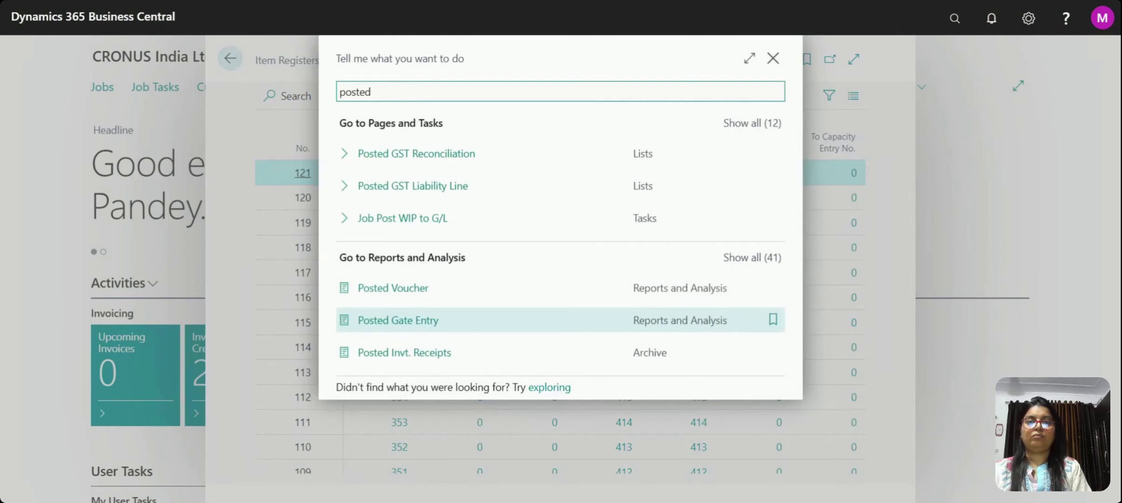
text(posted phy)
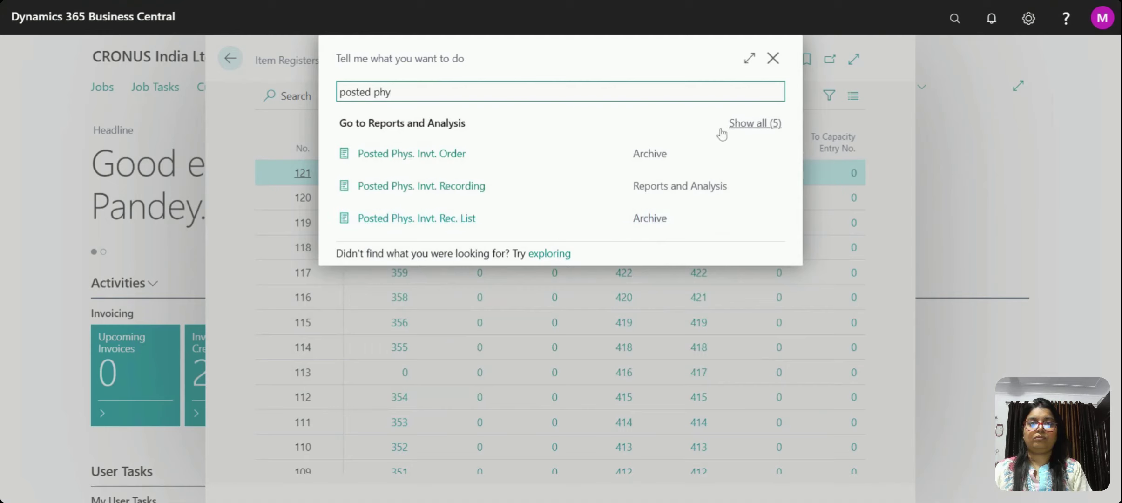
click(747, 130)
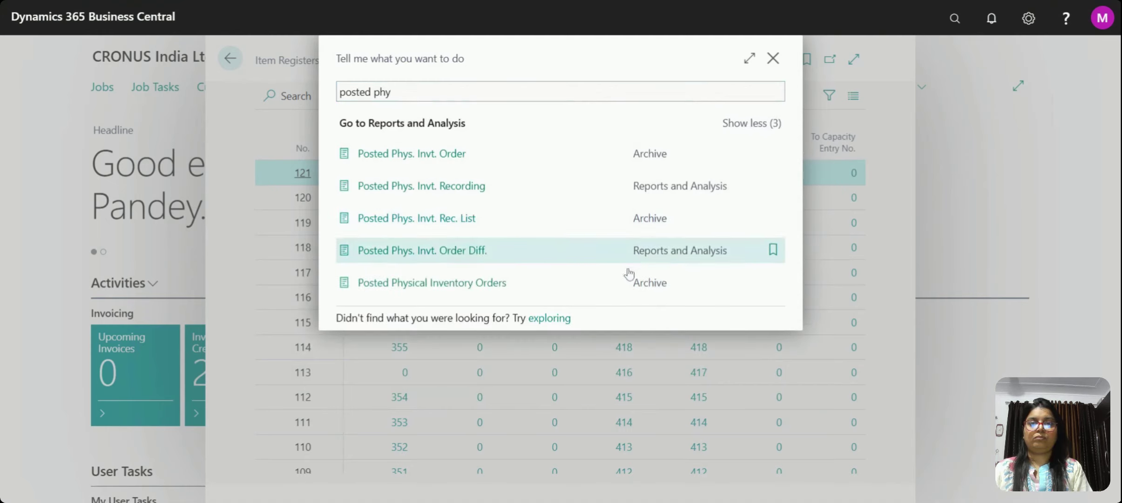
click(517, 231)
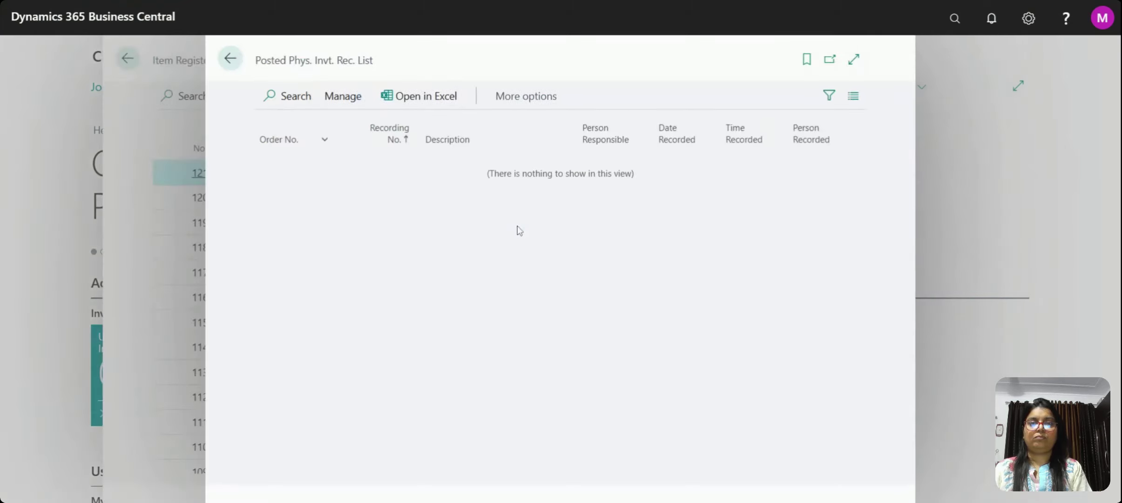
click(231, 64)
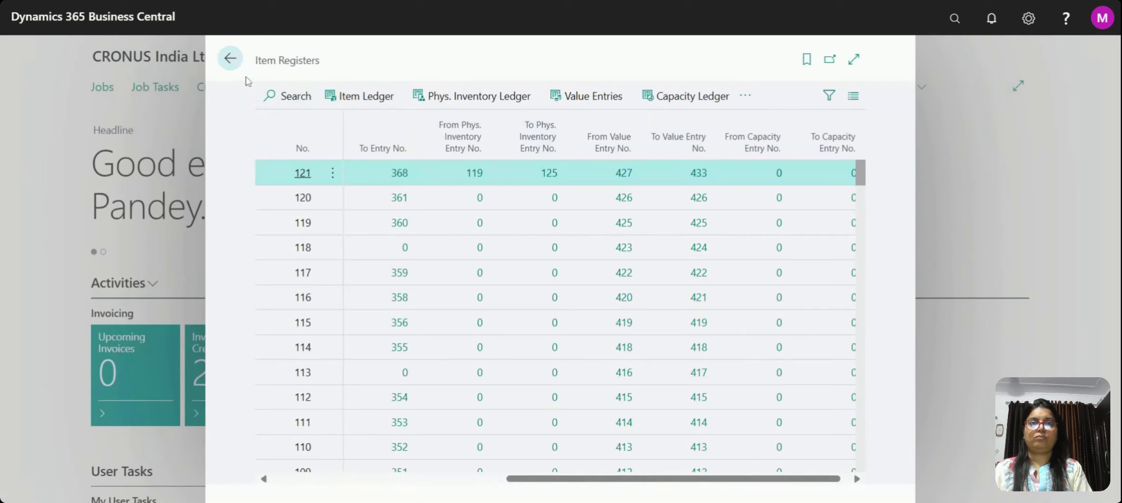
click(230, 59)
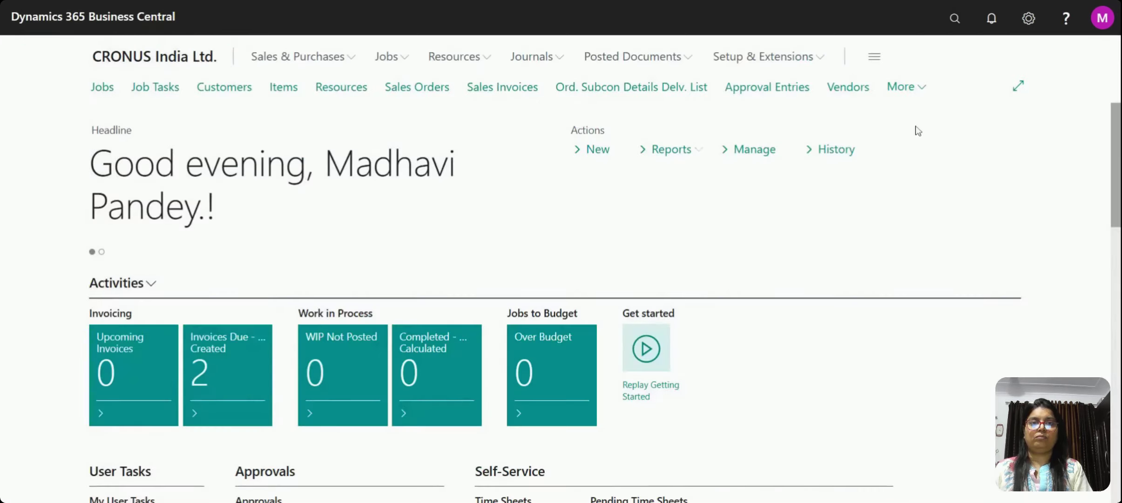
Find the Physical Inventory List report with "ph" and enable Show Qty. (Calculated) and Show Serial/Lot Number
click(951, 28)
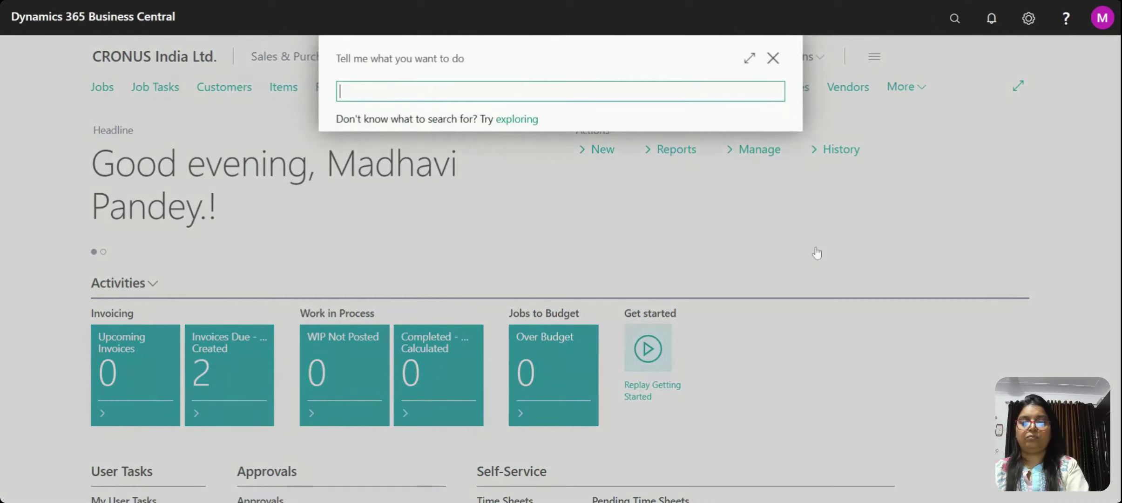
text(ph)
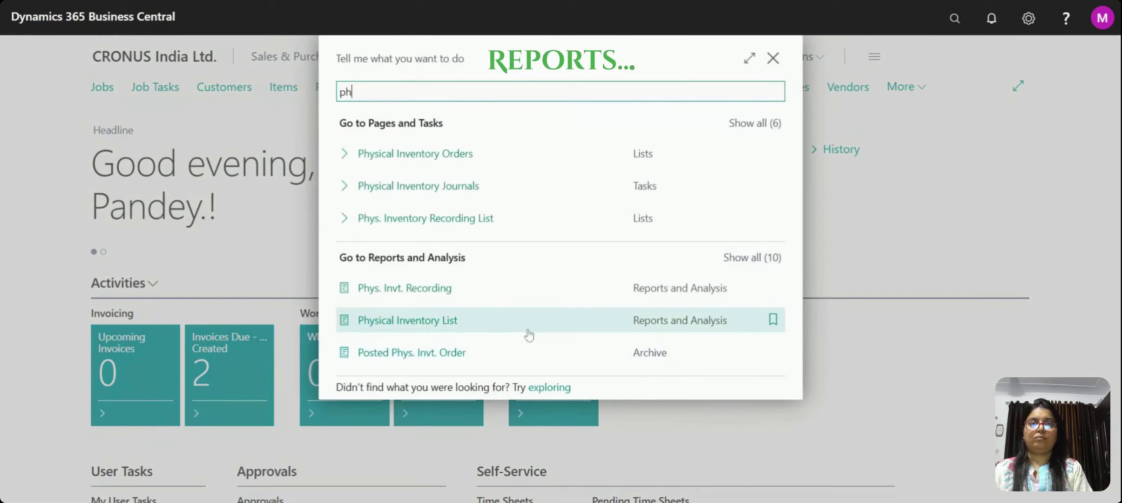
click(487, 329)
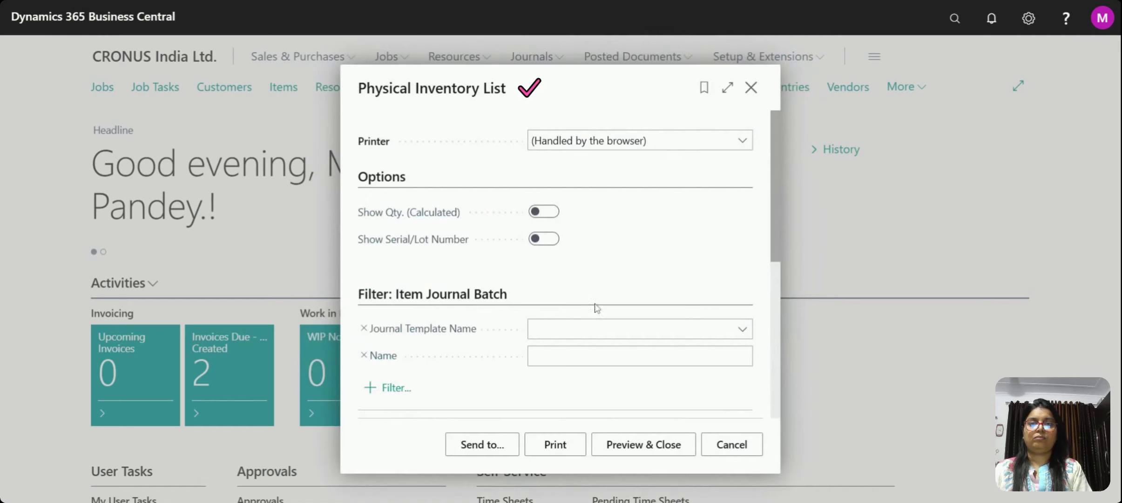
click(558, 213)
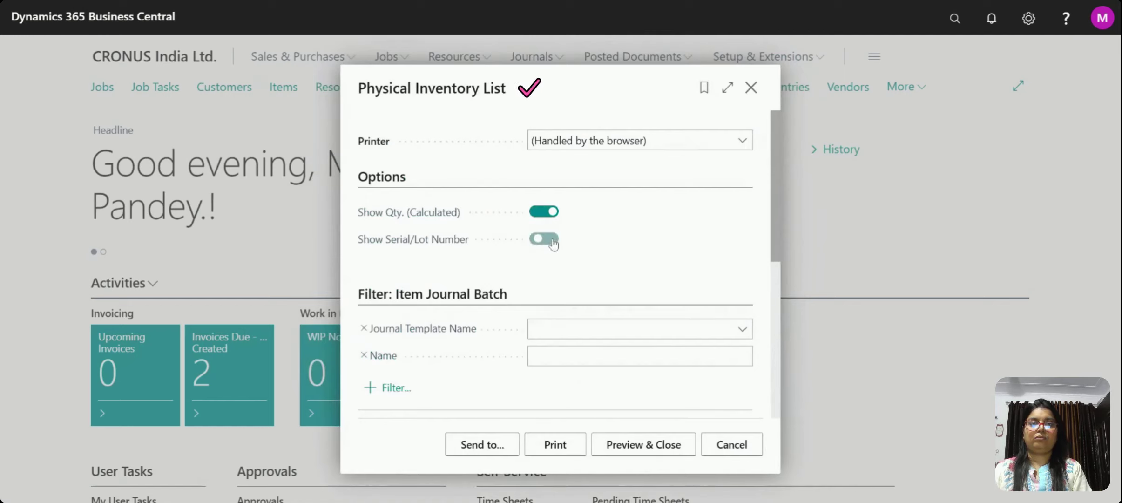
click(553, 239)
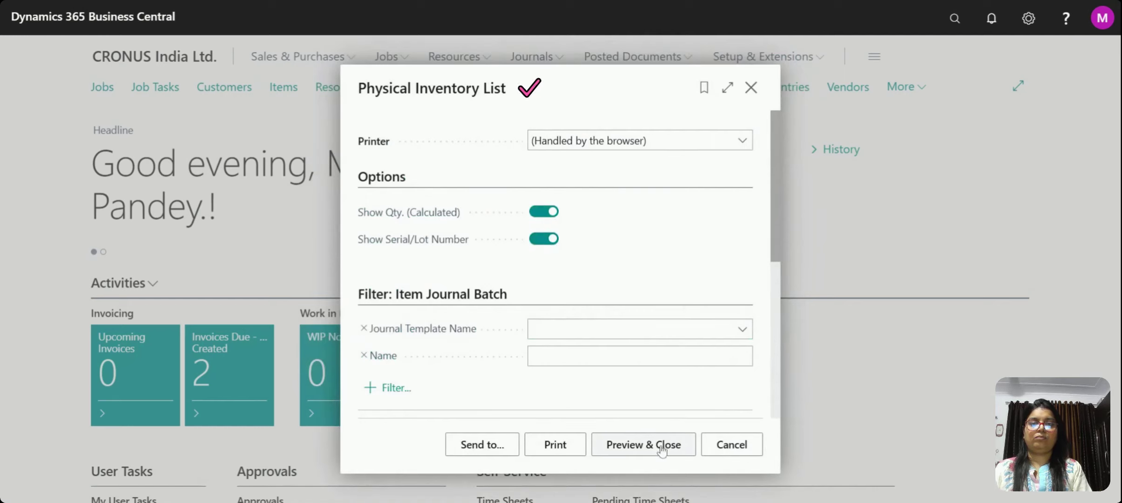
Preview the Physical Inventory List report without any filters and enlarge the preview
drag(774, 263, 774, 373)
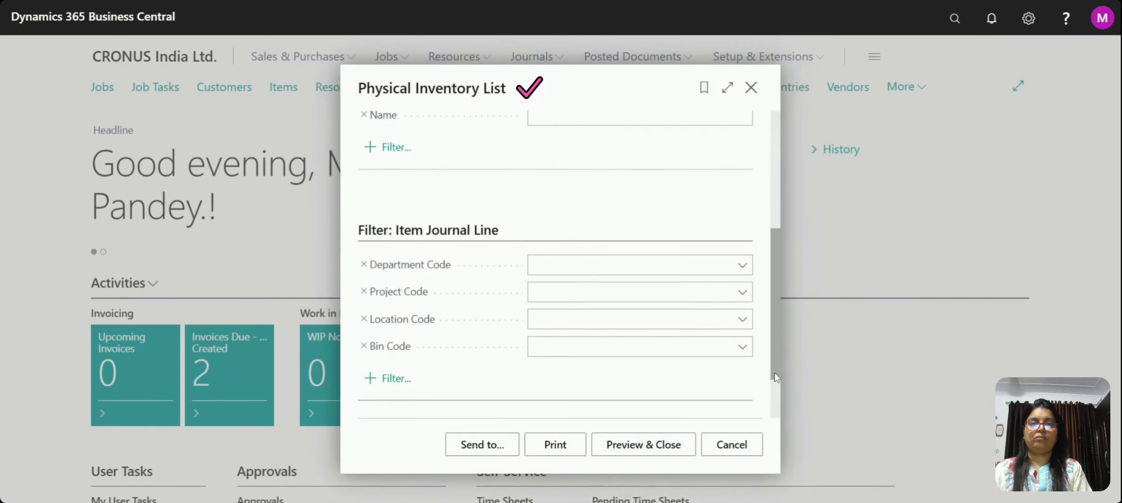
click(666, 452)
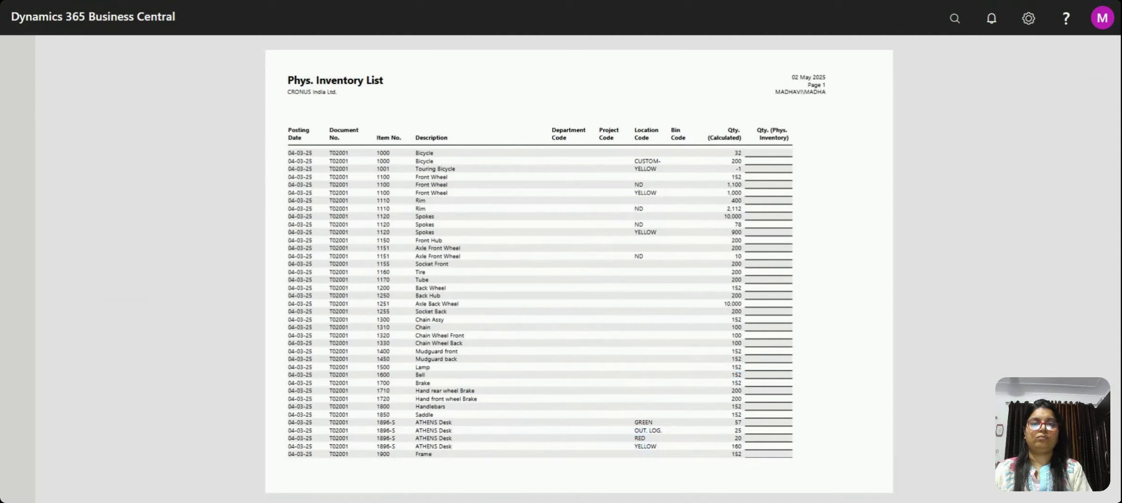
mouse_move(647, 386)
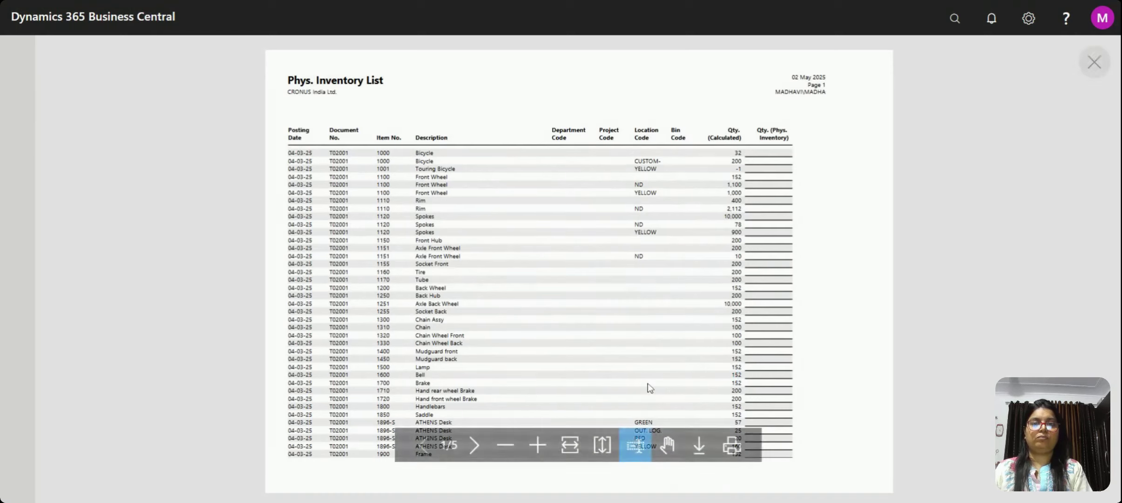
click(538, 447)
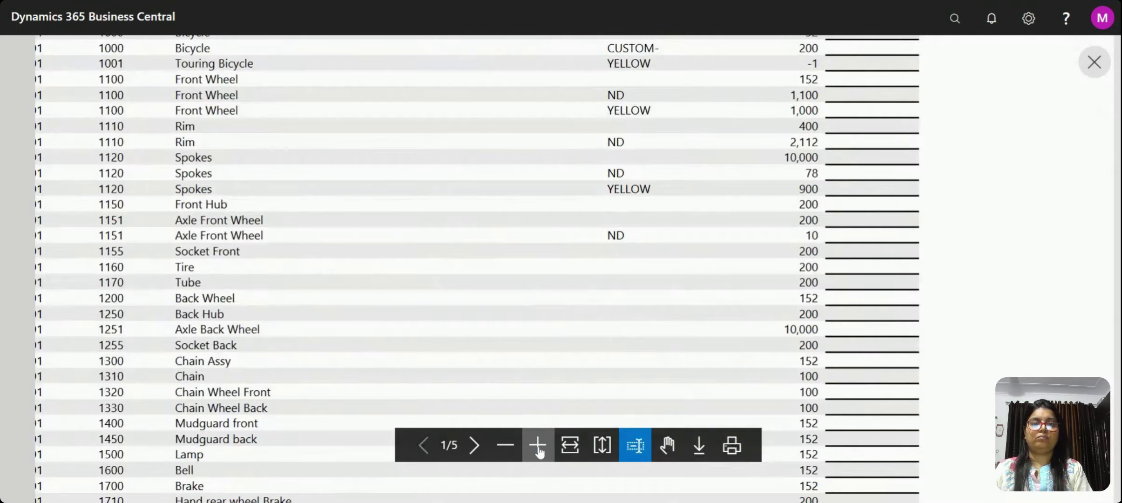
Review all five pages of the Phys. Inventory List preview at a smaller zoom and return to the first page
click(512, 451)
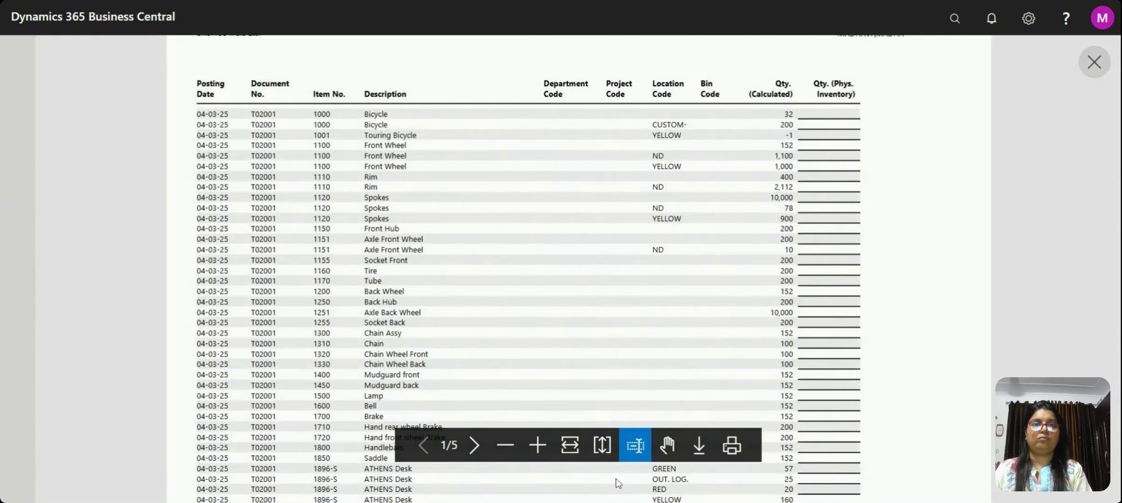
click(475, 446)
click(474, 445)
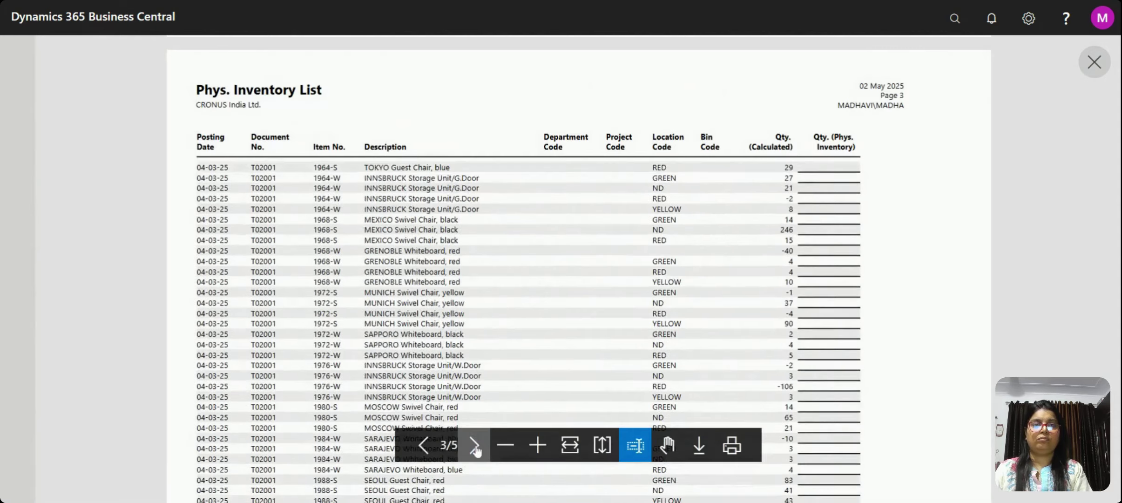
click(475, 446)
click(475, 446)
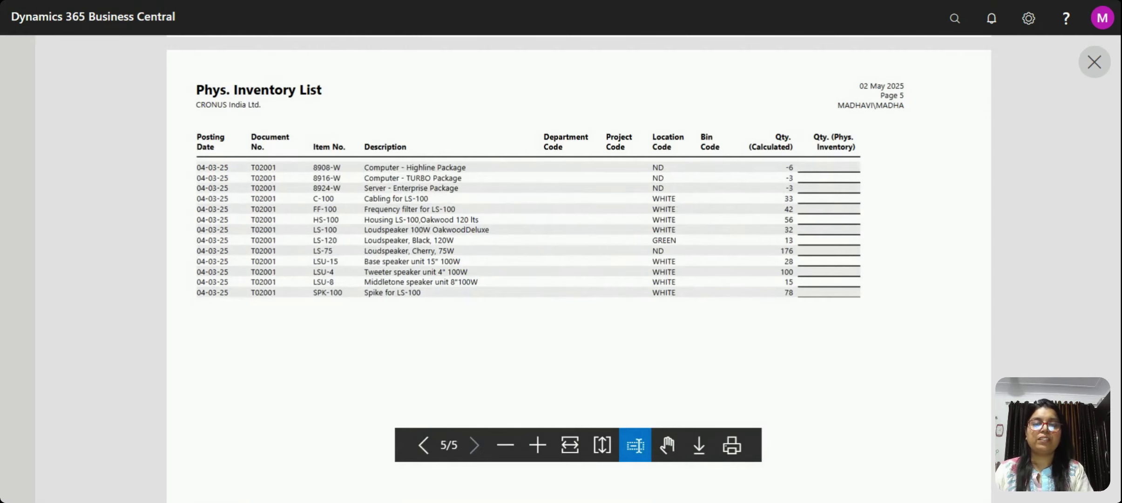
click(424, 450)
click(424, 450)
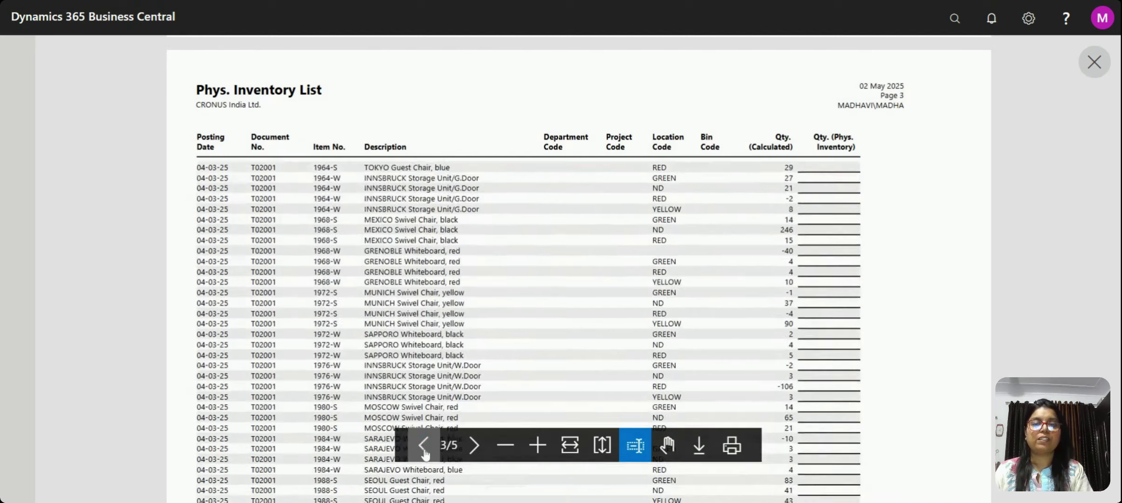
click(424, 450)
click(424, 450)
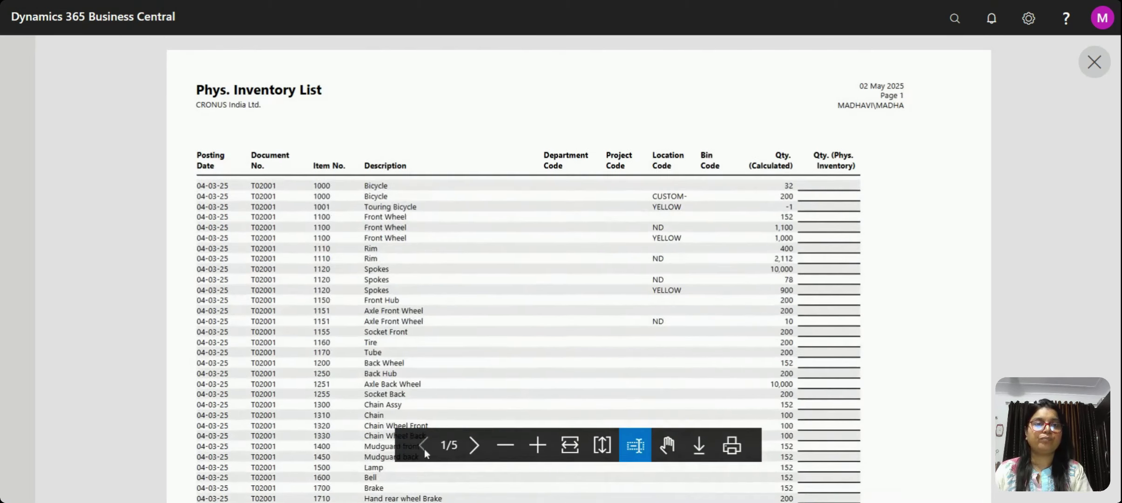
Go through the report preview once more up to page 5 and close it
click(475, 447)
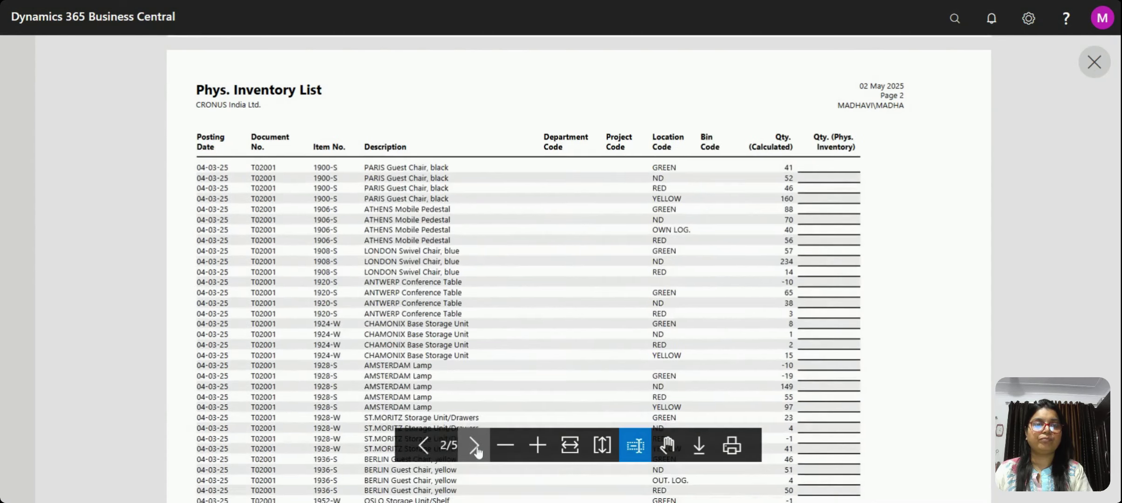
click(475, 446)
click(475, 447)
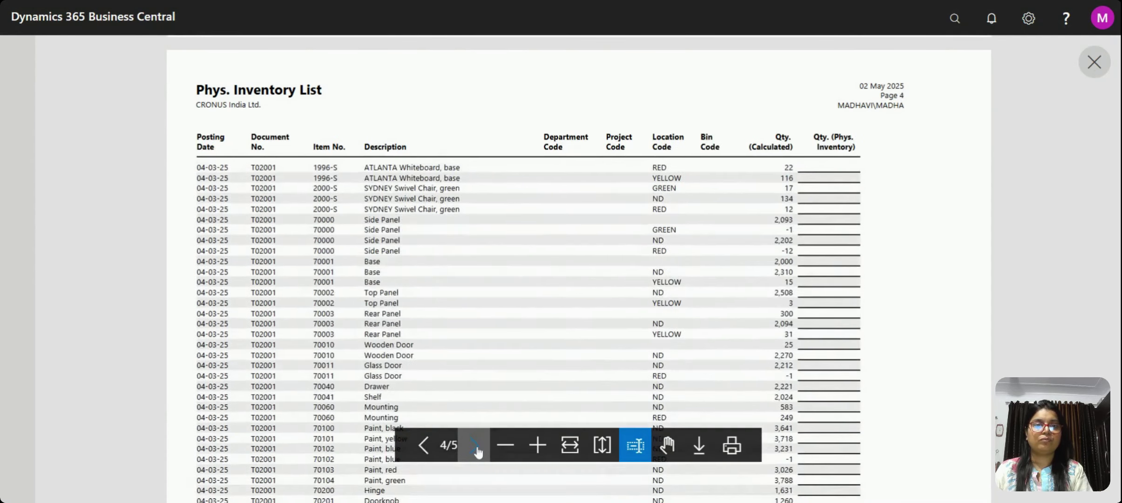
click(475, 447)
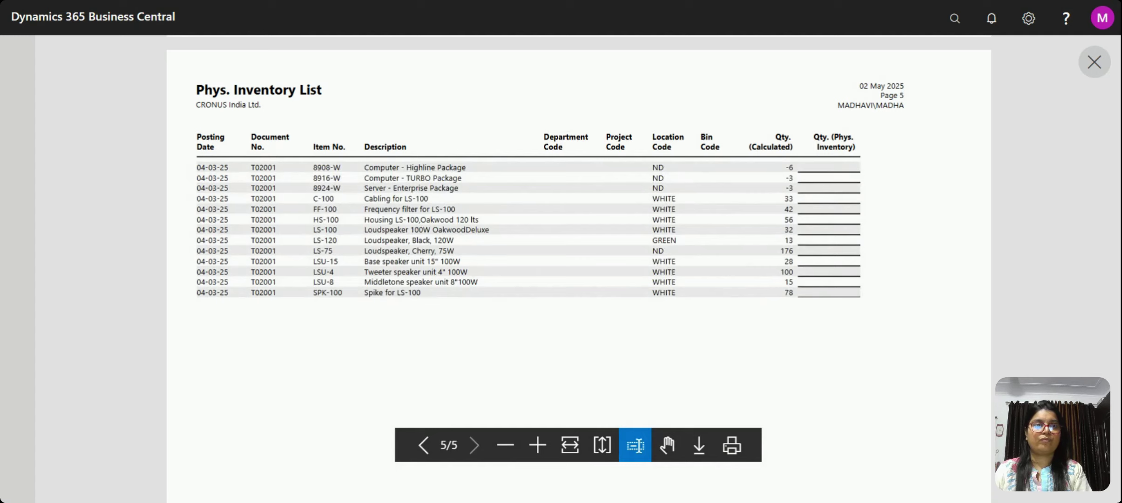
click(1098, 68)
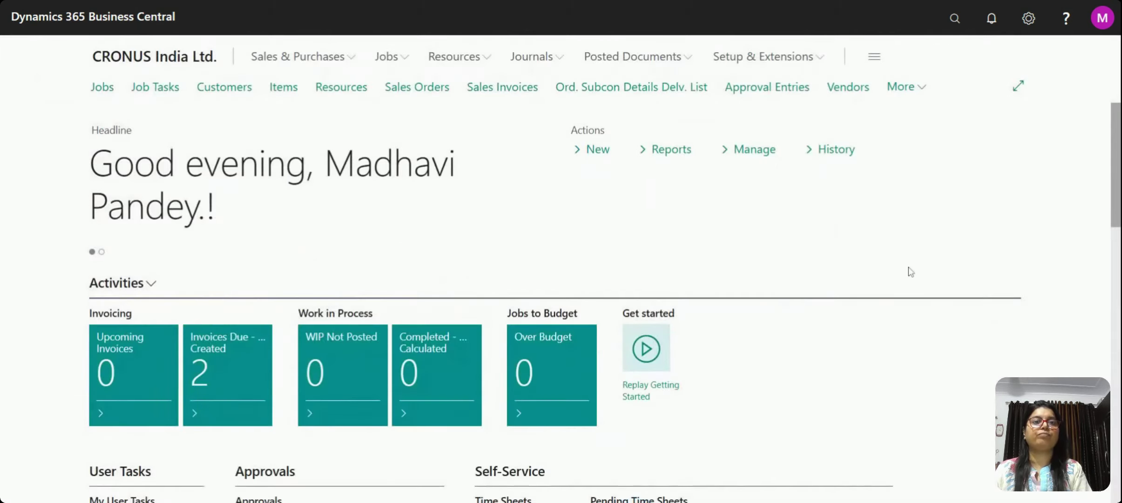